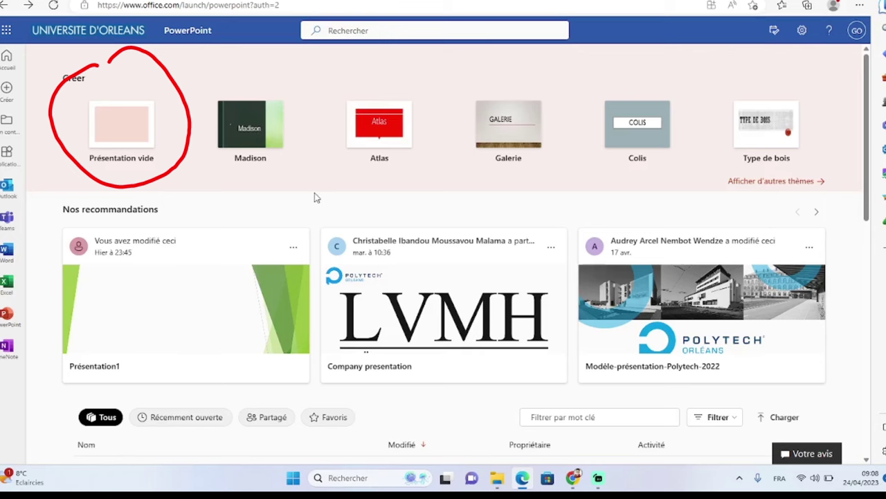
Create a blank presentation (Présentation6), then return to the PowerPoint start page.
{"action": "left_click", "coordinate": [149, 138]}
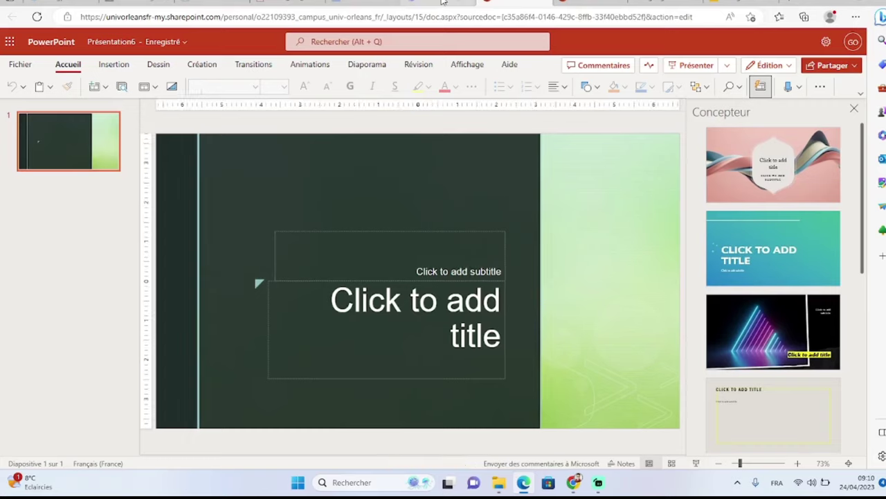
{"action": "left_click", "coordinate": [443, 3]}
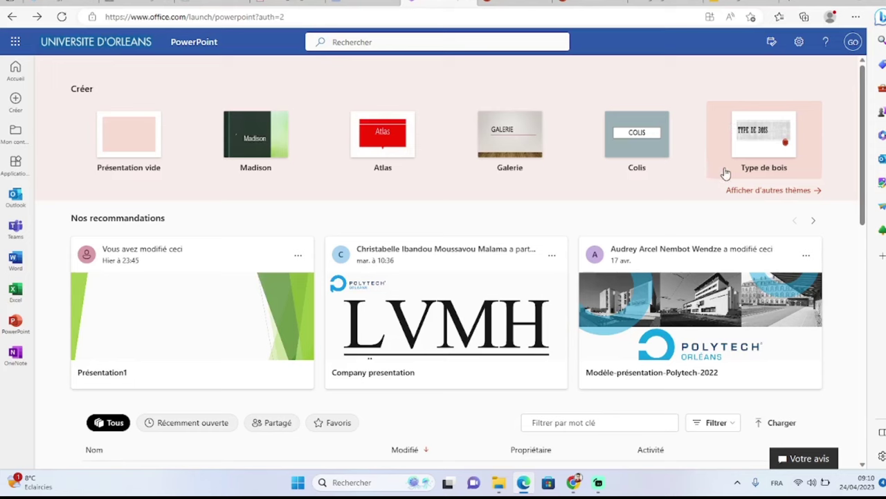
Browse the extra themes gallery, then go to the full collection of templates and themes.
{"action": "left_click", "coordinate": [757, 193]}
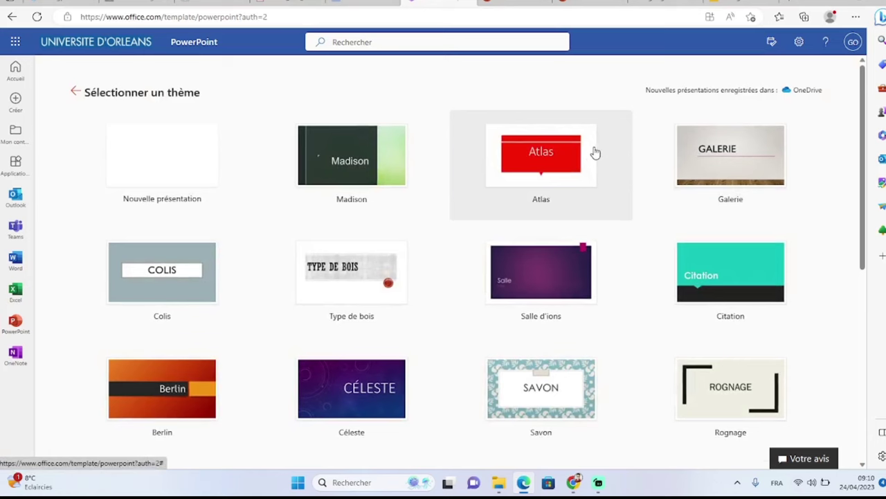
{"action": "scroll", "coordinate": [589, 178], "scroll_direction": "down", "scroll_amount": 3}
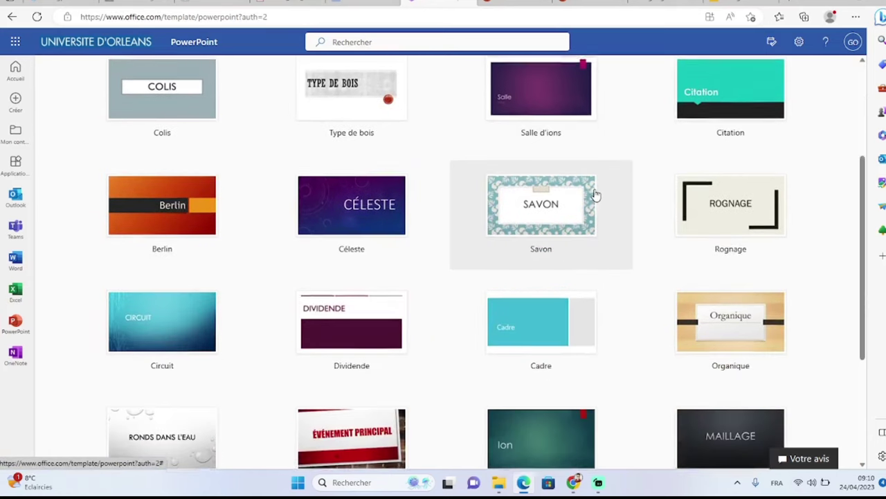
{"action": "scroll", "coordinate": [597, 195], "scroll_direction": "down", "scroll_amount": 3}
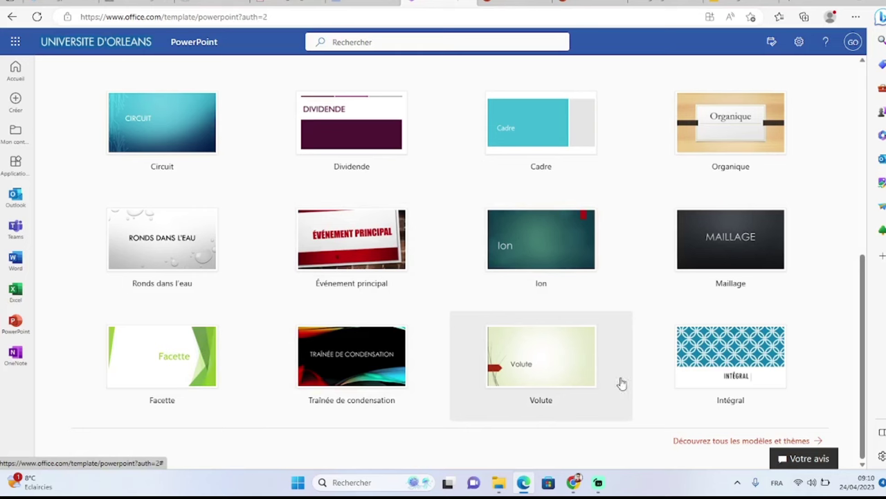
{"action": "left_click", "coordinate": [711, 441]}
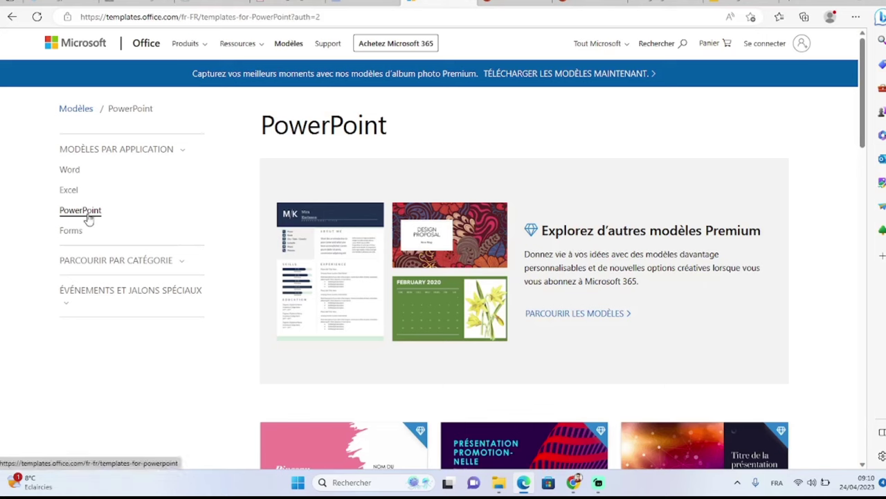
Search the Office templates site for business templates.
{"action": "left_click", "coordinate": [147, 262]}
{"action": "scroll", "coordinate": [116, 254], "scroll_direction": "down", "scroll_amount": 2}
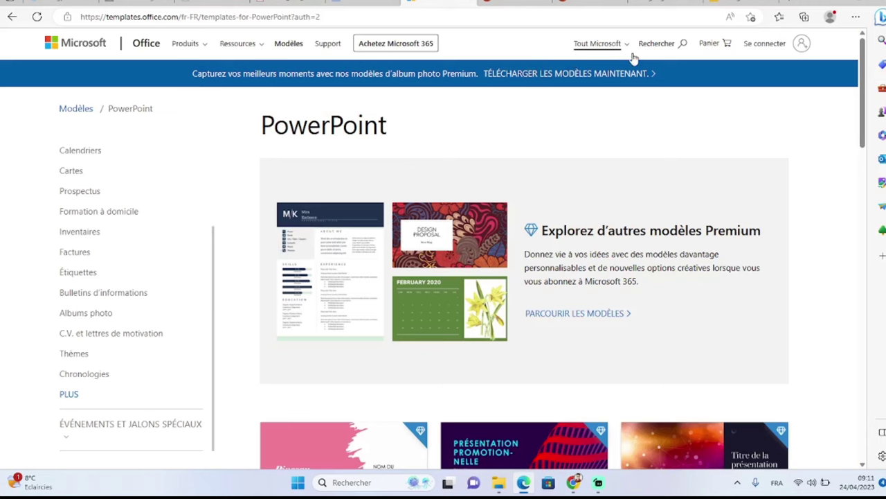
{"action": "left_click", "coordinate": [683, 46]}
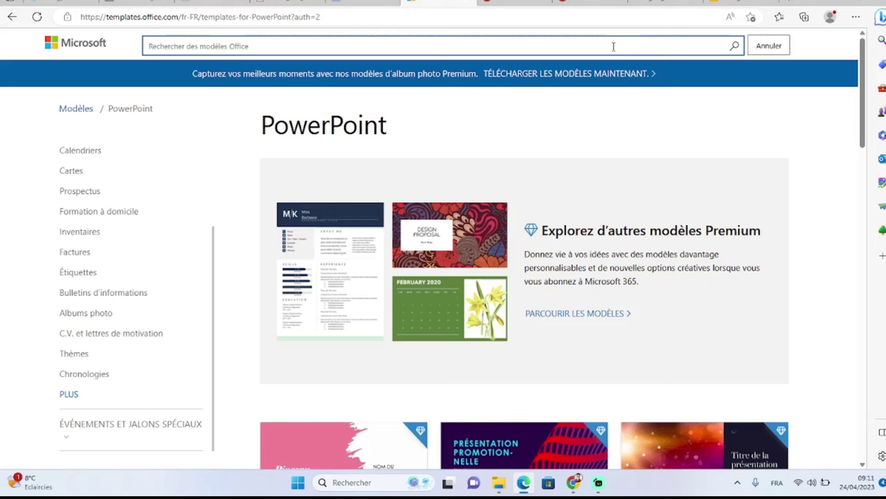
{"action": "type", "text": "bu"}
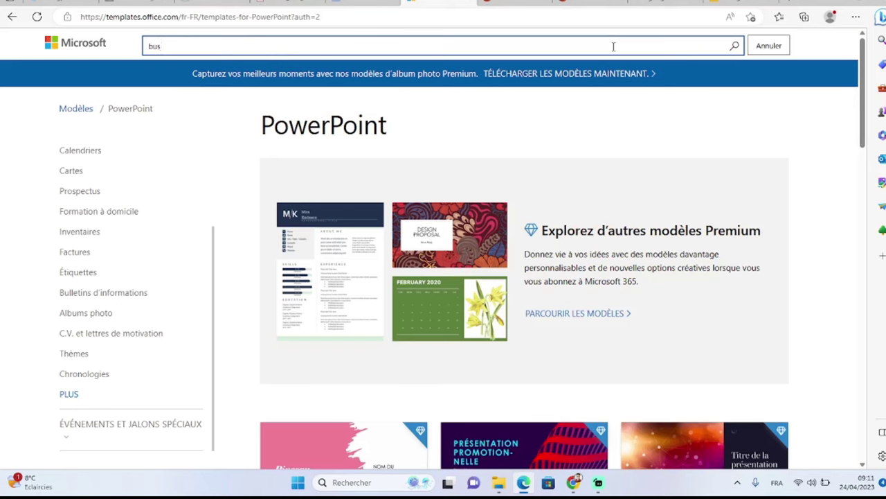
{"action": "type", "text": "ss"}
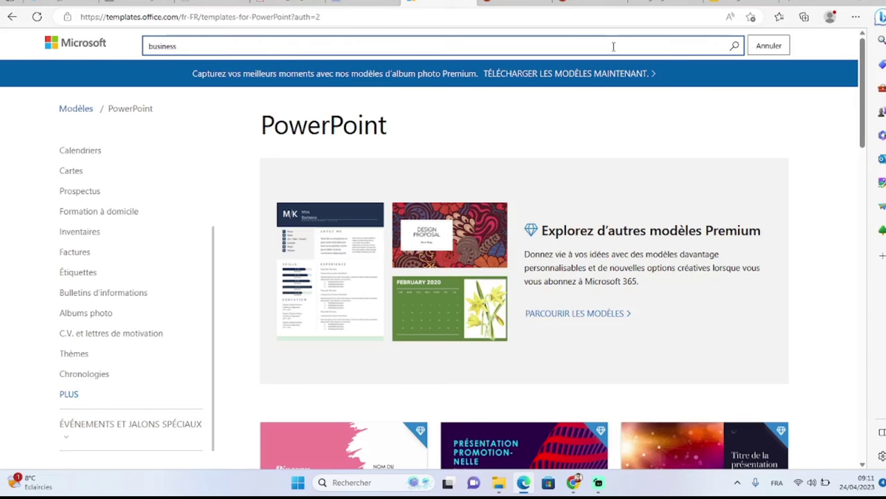
{"action": "key", "text": "Return"}
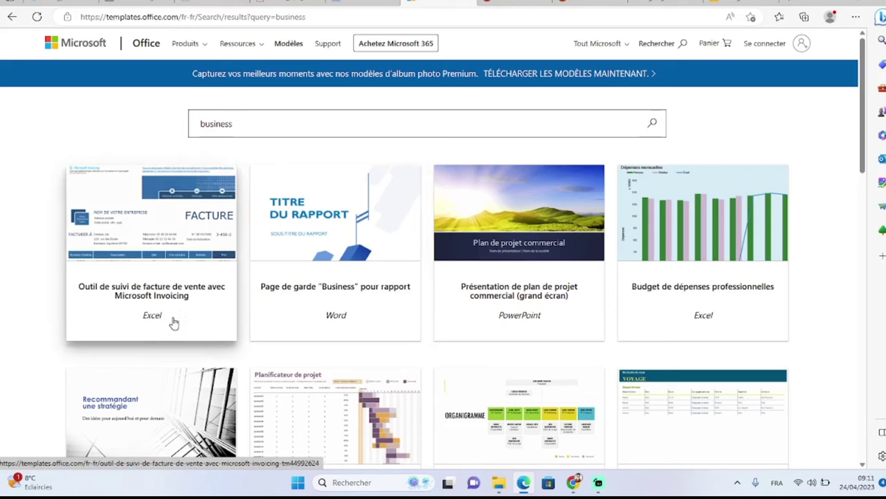
Open the Plan de projet commercial template in the browser version of PowerPoint.
{"action": "left_click", "coordinate": [561, 217]}
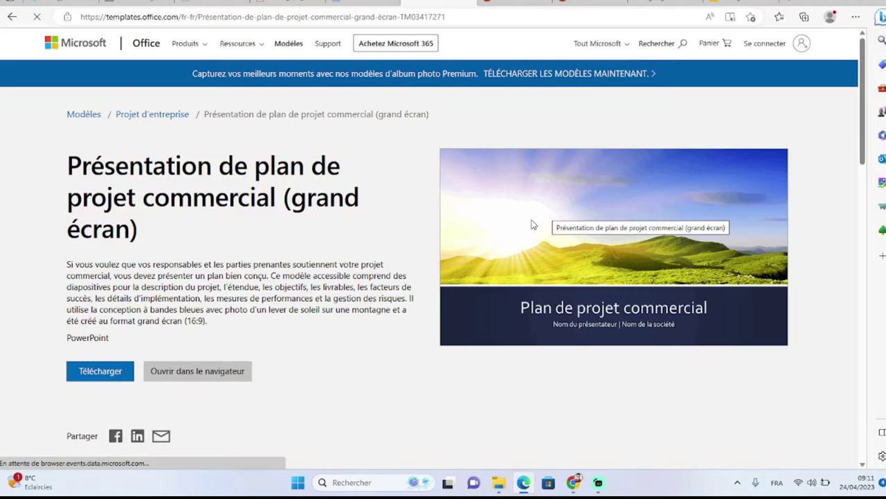
{"action": "scroll", "coordinate": [510, 221], "scroll_direction": "down", "scroll_amount": 3}
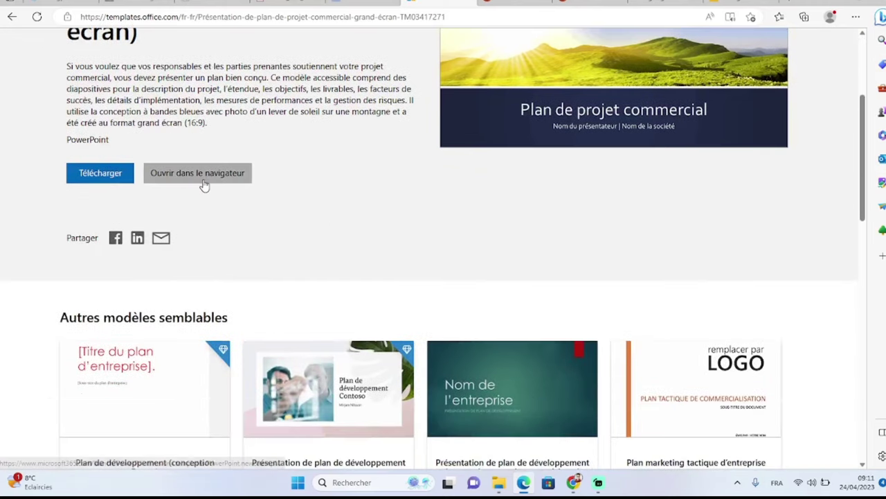
{"action": "left_click", "coordinate": [204, 183]}
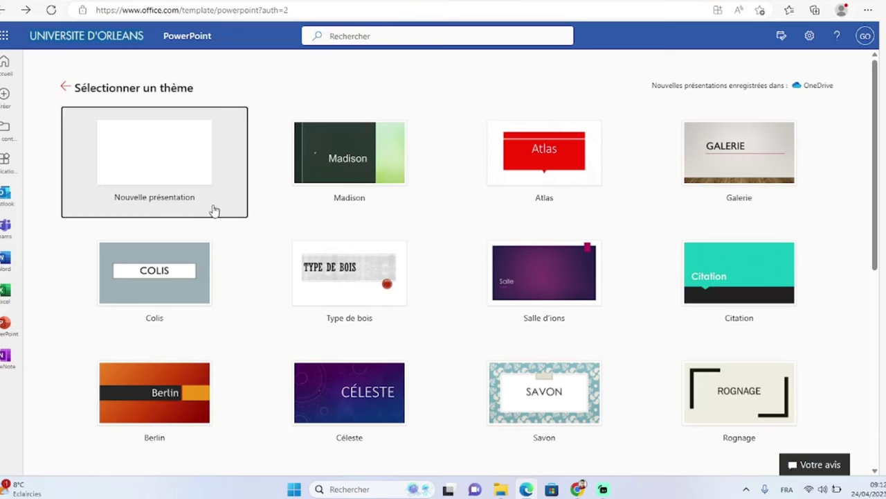
Pick the Nouvelle présentation card to create the blank Présentation8.
{"action": "scroll", "coordinate": [501, 253], "scroll_direction": "down", "scroll_amount": 3}
{"action": "scroll", "coordinate": [463, 259], "scroll_direction": "down", "scroll_amount": 2}
{"action": "scroll", "coordinate": [463, 259], "scroll_direction": "up", "scroll_amount": 4}
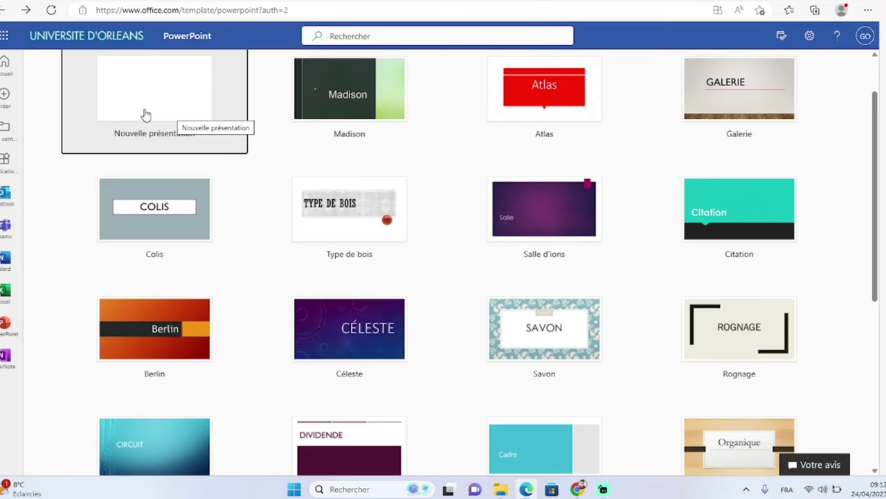
{"action": "scroll", "coordinate": [168, 120], "scroll_direction": "up", "scroll_amount": 1}
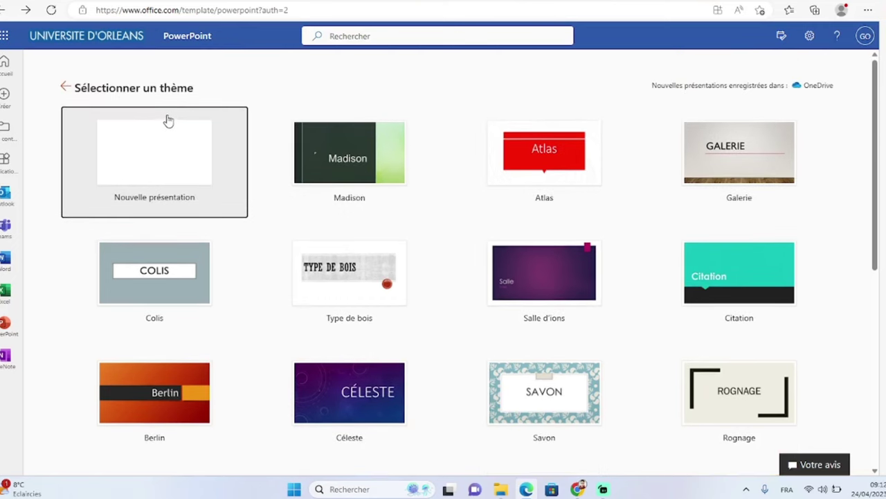
{"action": "left_click", "coordinate": [135, 155]}
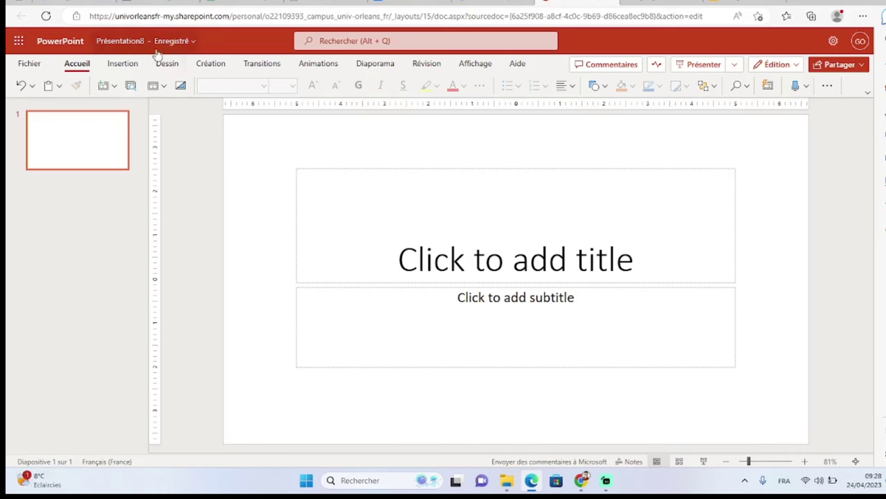
{"action": "left_click", "coordinate": [122, 68]}
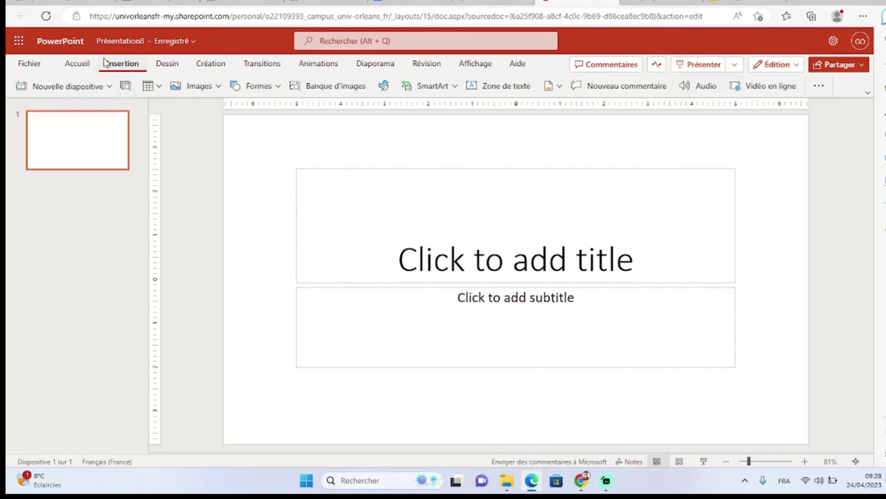
{"action": "left_click", "coordinate": [76, 63]}
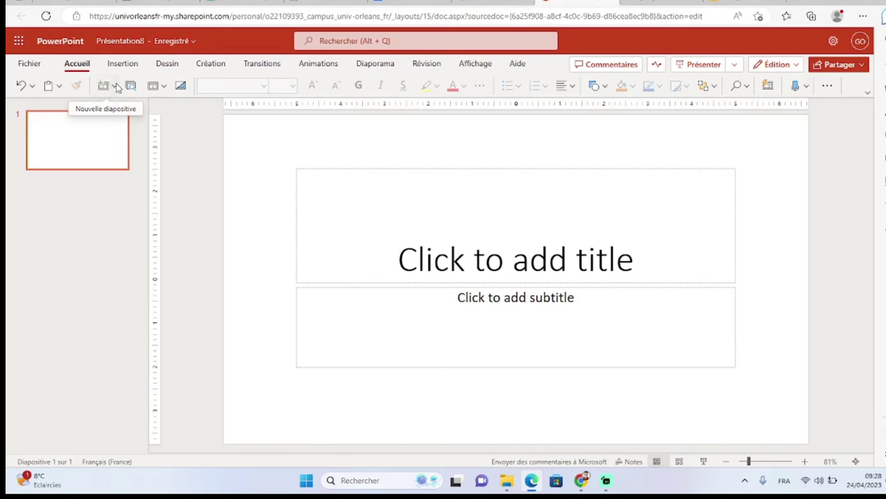
{"action": "left_click", "coordinate": [115, 87]}
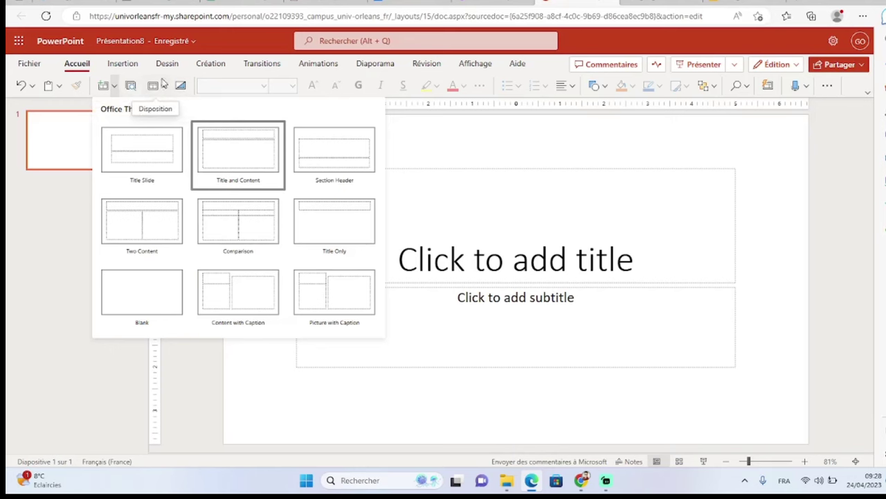
{"action": "left_click", "coordinate": [164, 92]}
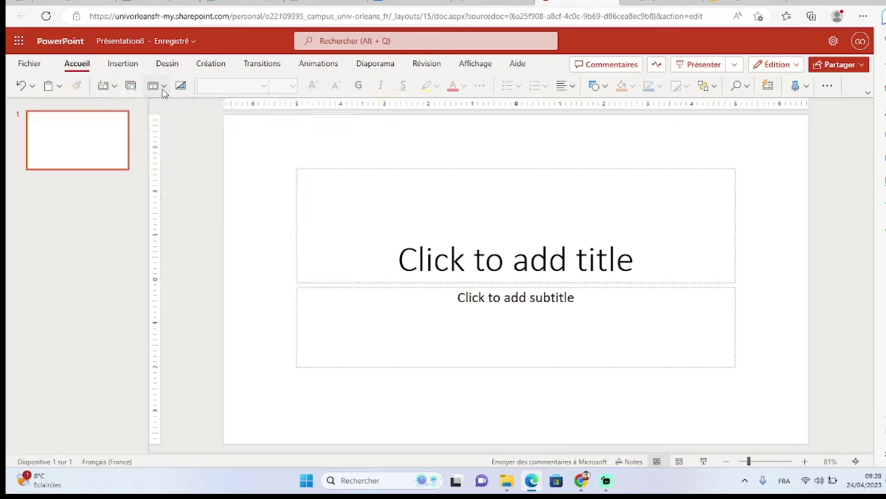
{"action": "left_click", "coordinate": [164, 92]}
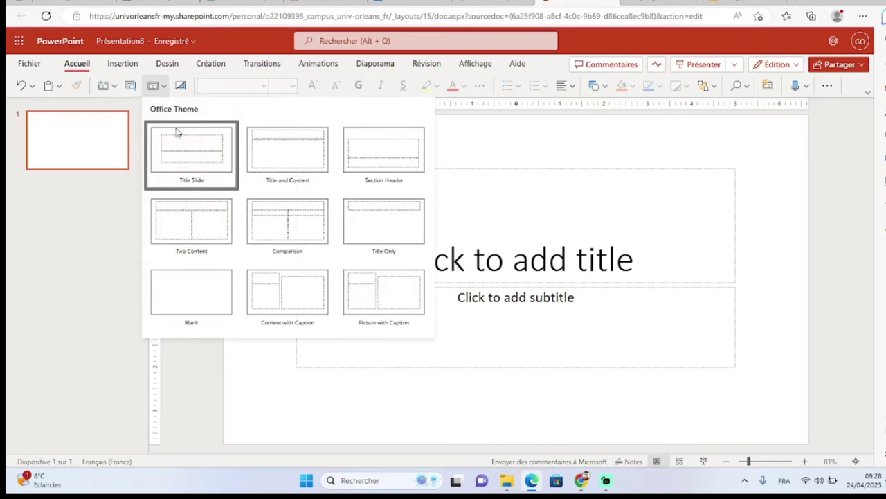
{"action": "left_click", "coordinate": [120, 178]}
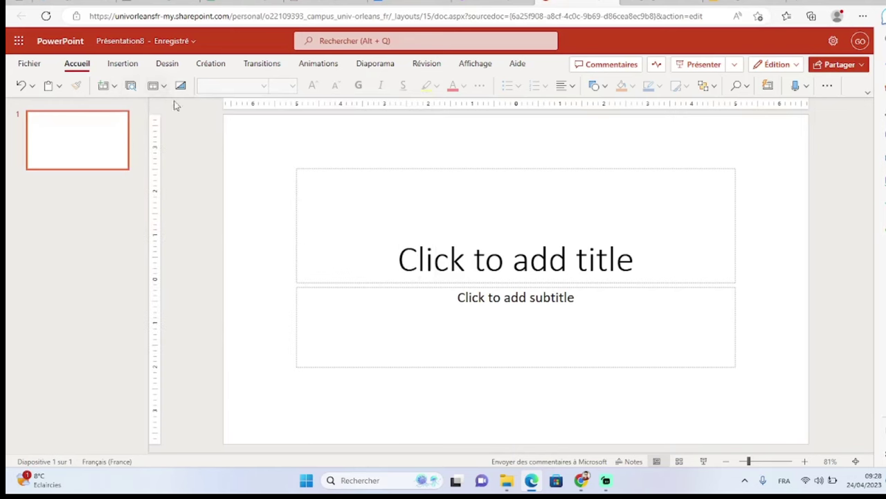
{"action": "left_click", "coordinate": [424, 249]}
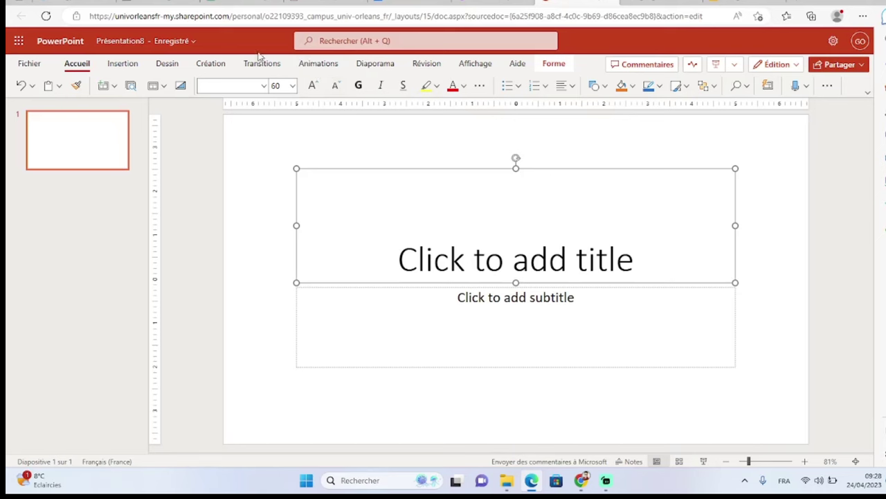
On the Création tab, choose Facette from the full themes gallery.
{"action": "left_click", "coordinate": [220, 64]}
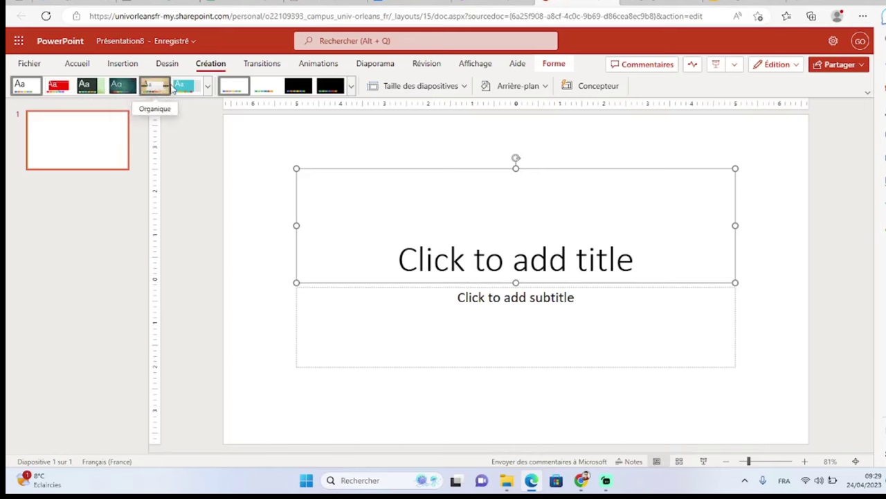
{"action": "left_click", "coordinate": [207, 86]}
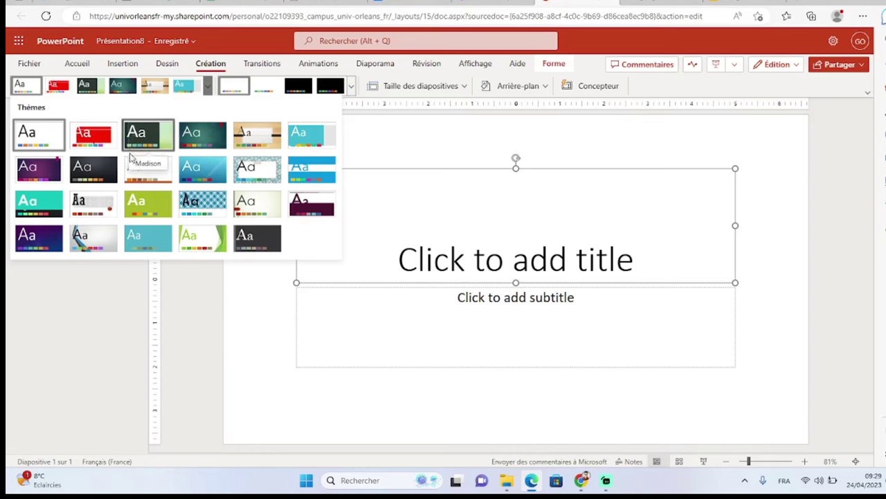
{"action": "left_click", "coordinate": [203, 241]}
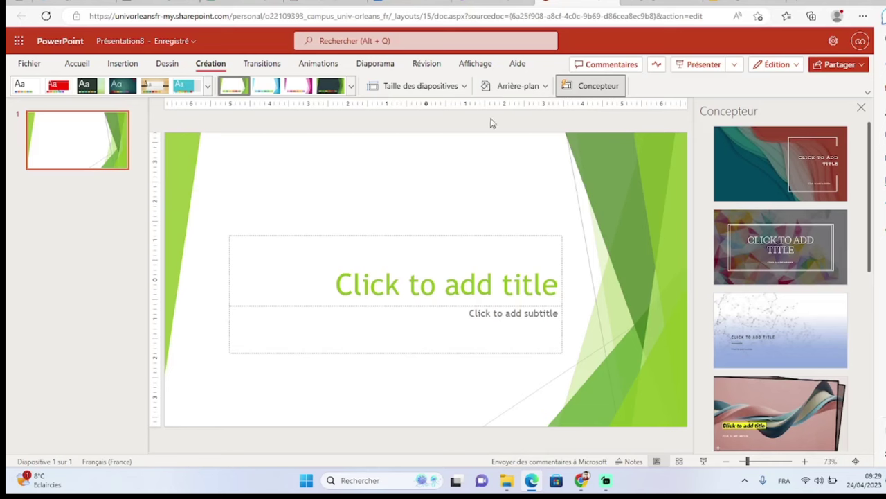
Try a light grey, then a red solid fill as the slide background.
{"action": "left_click", "coordinate": [543, 88]}
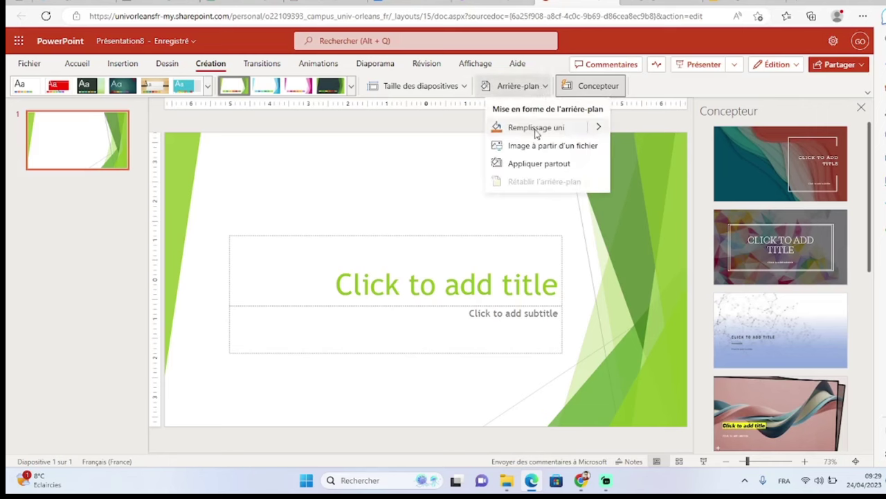
{"action": "left_click", "coordinate": [599, 128]}
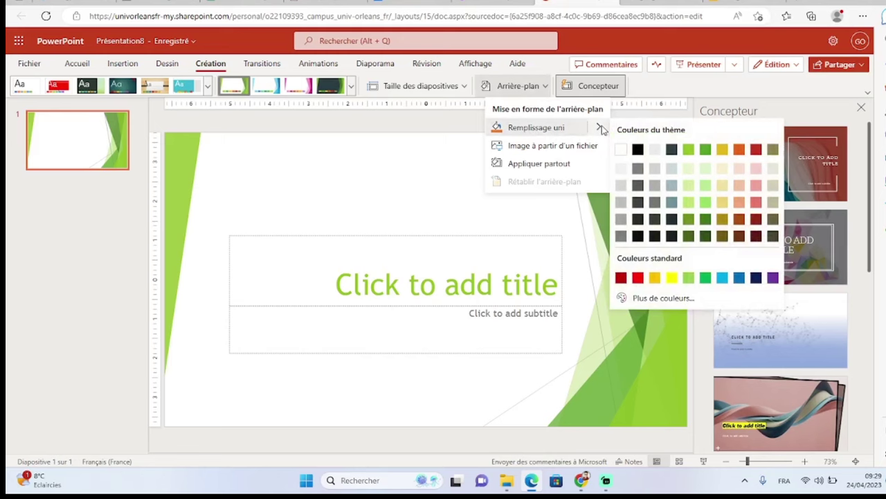
{"action": "left_click", "coordinate": [629, 168]}
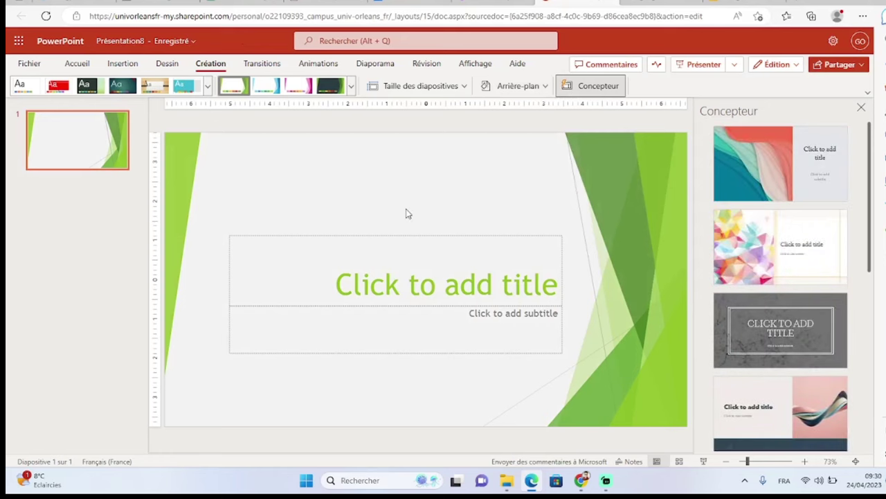
{"action": "left_click", "coordinate": [544, 88]}
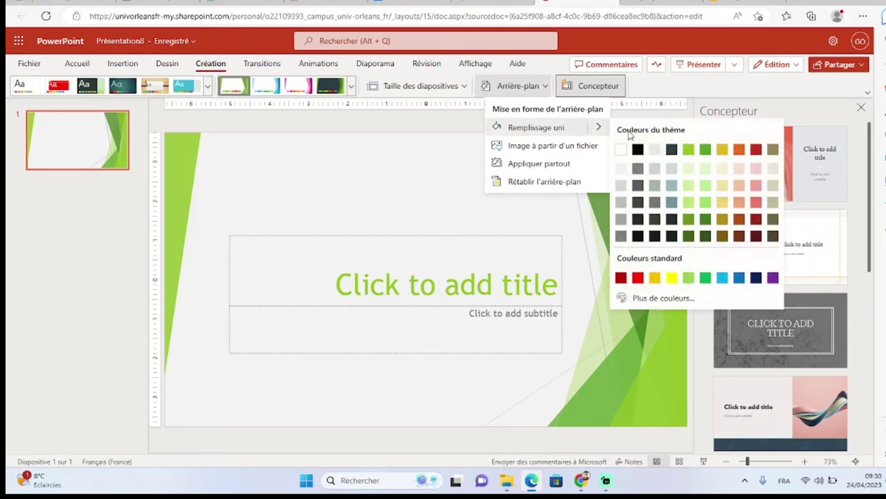
{"action": "left_click", "coordinate": [600, 127]}
{"action": "left_click", "coordinate": [638, 277]}
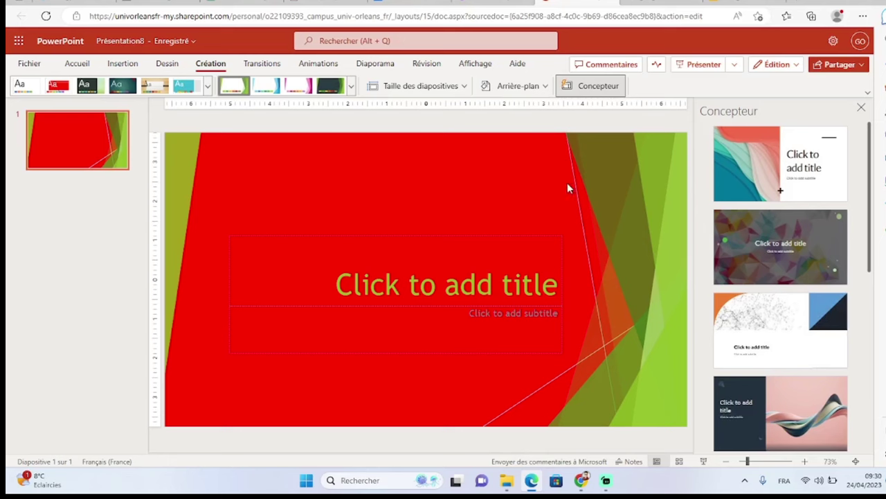
Reset the slide background and switch back to the default Office theme.
{"action": "left_click", "coordinate": [545, 86]}
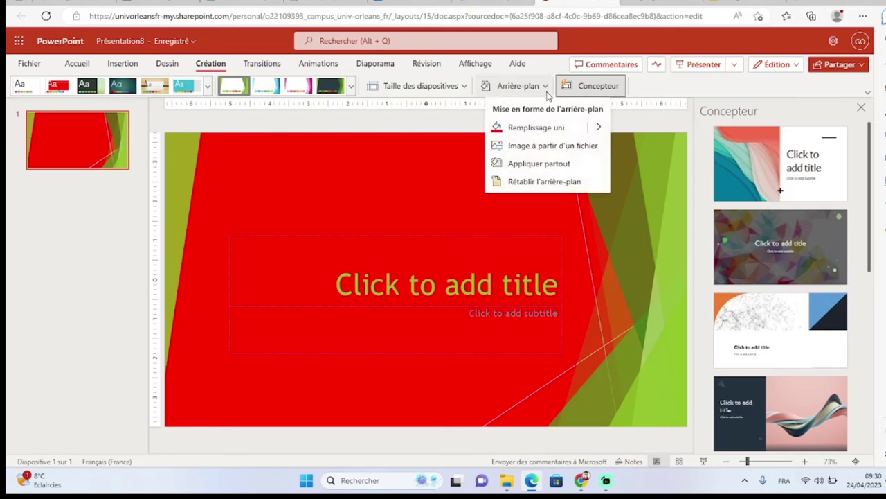
{"action": "mouse_move", "coordinate": [598, 130]}
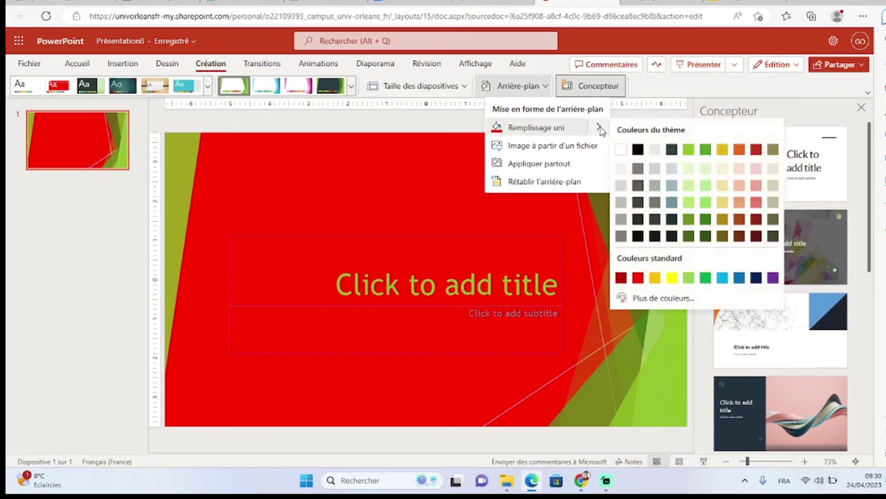
{"action": "left_click", "coordinate": [619, 150]}
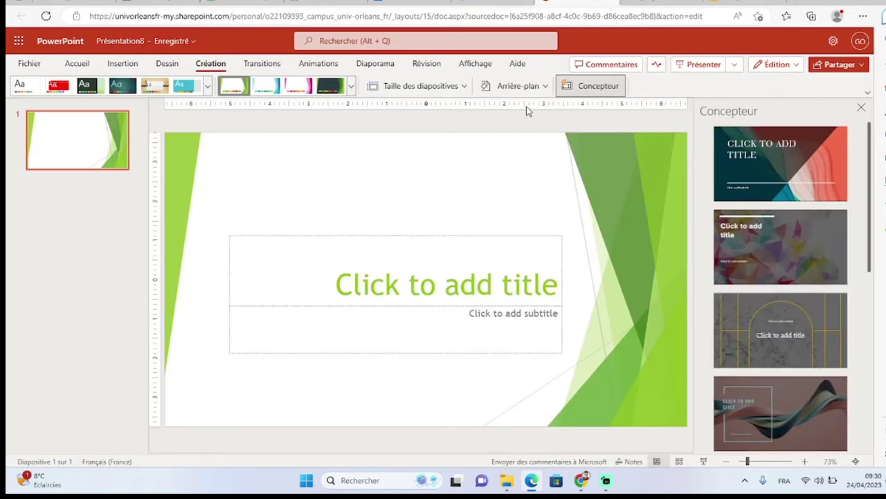
{"action": "left_click", "coordinate": [545, 88]}
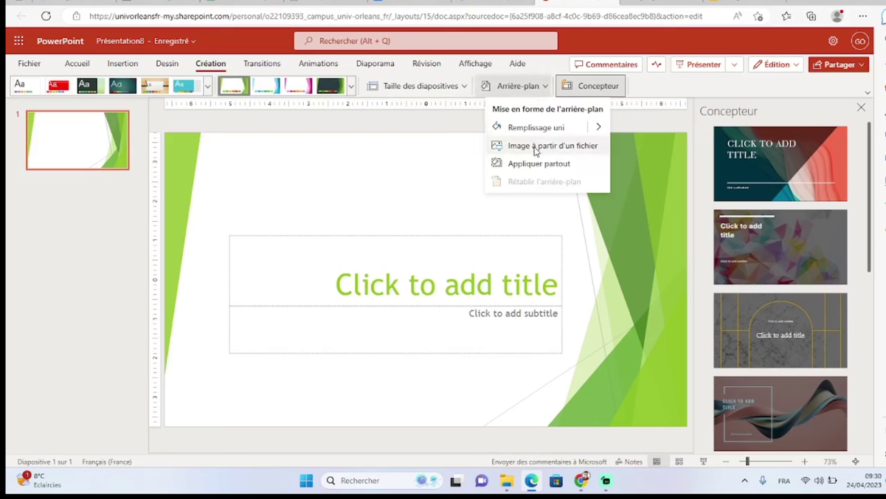
{"action": "left_click", "coordinate": [411, 176]}
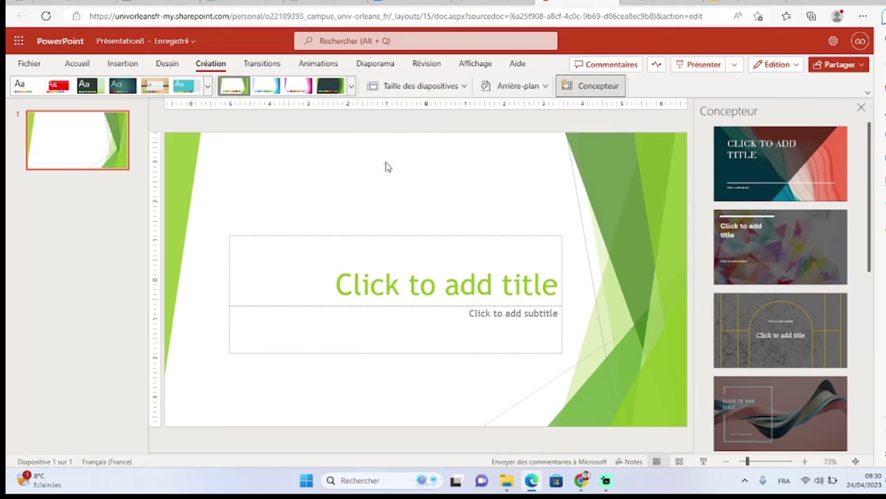
{"action": "left_click", "coordinate": [35, 86]}
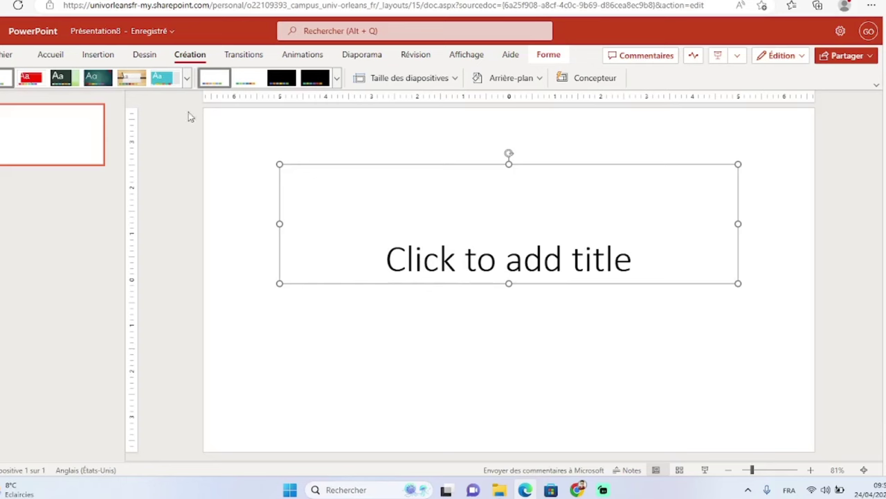
{"action": "left_click", "coordinate": [64, 60]}
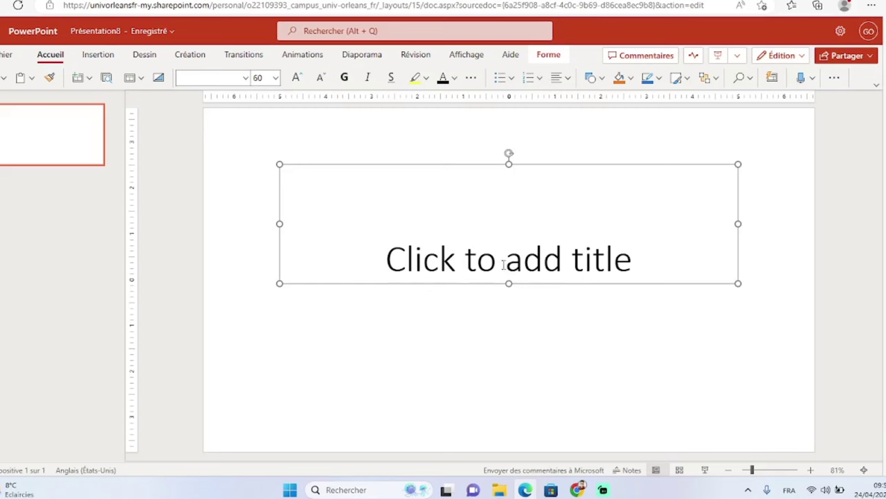
Type the title 'Lombricompoisteur connecté' and widen its box so it fits on one line.
{"action": "left_click", "coordinate": [508, 260]}
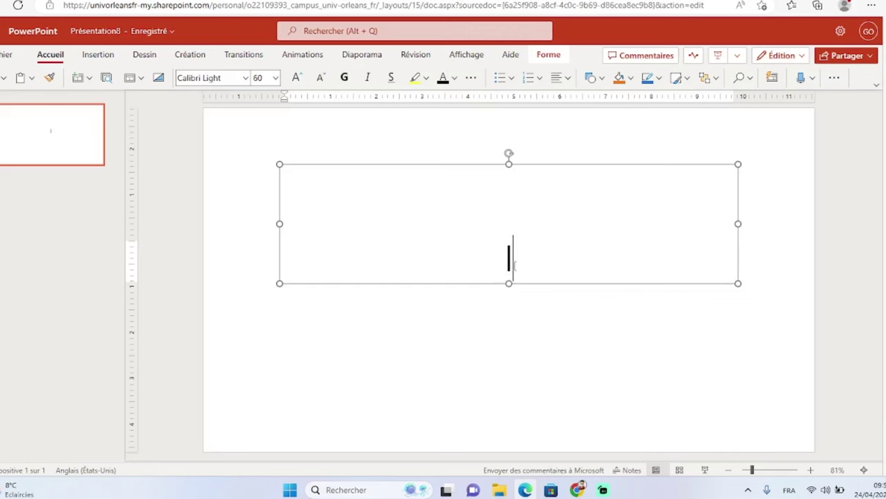
{"action": "type", "text": "Lomb"}
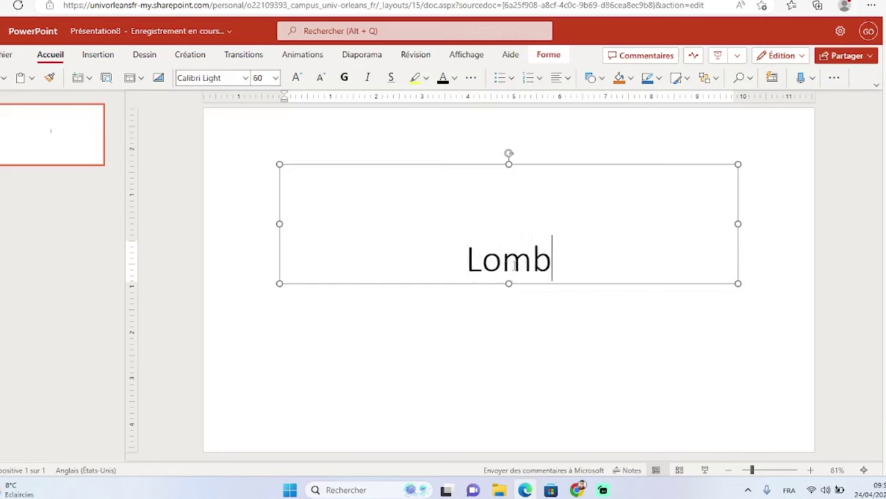
{"action": "type", "text": "ricompois"}
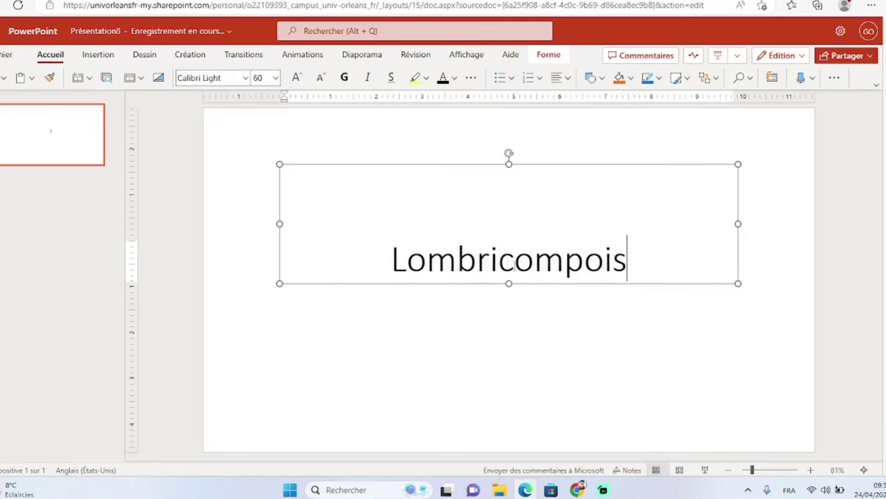
{"action": "type", "text": "teur"}
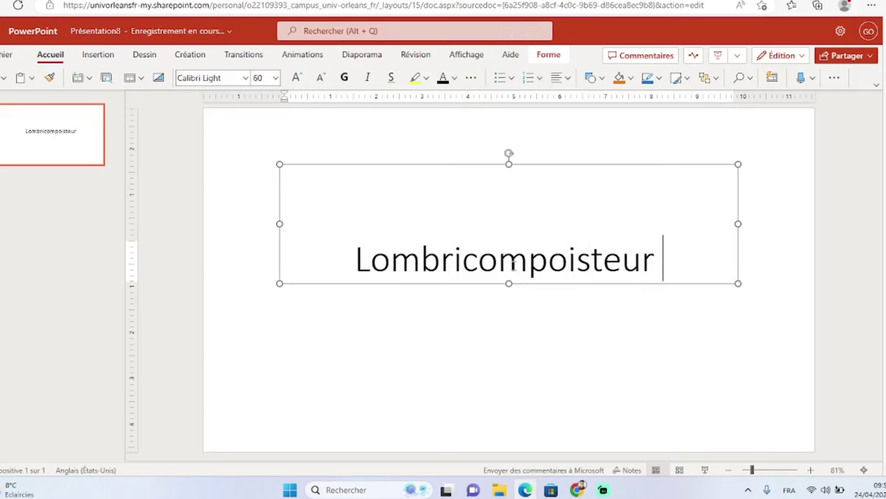
{"action": "type", "text": "connecté"}
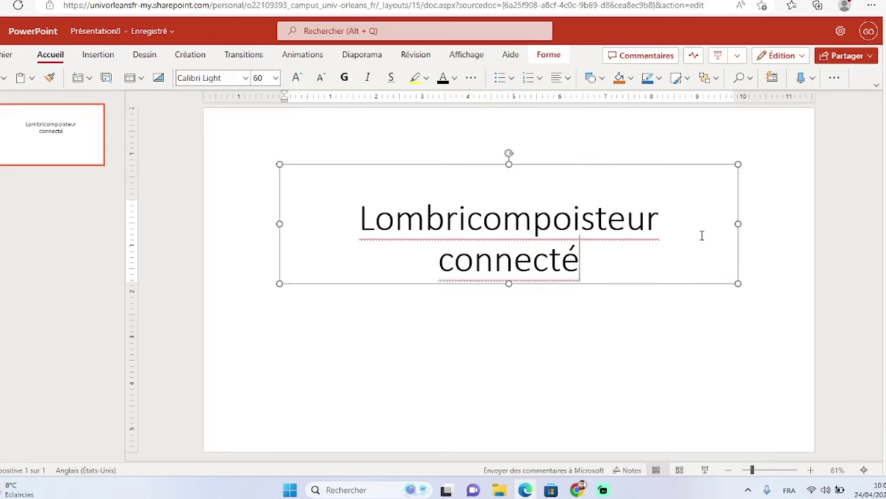
{"action": "left_click", "coordinate": [739, 223]}
{"action": "left_click_drag", "start_coordinate": [738, 224], "coordinate": [797, 223]}
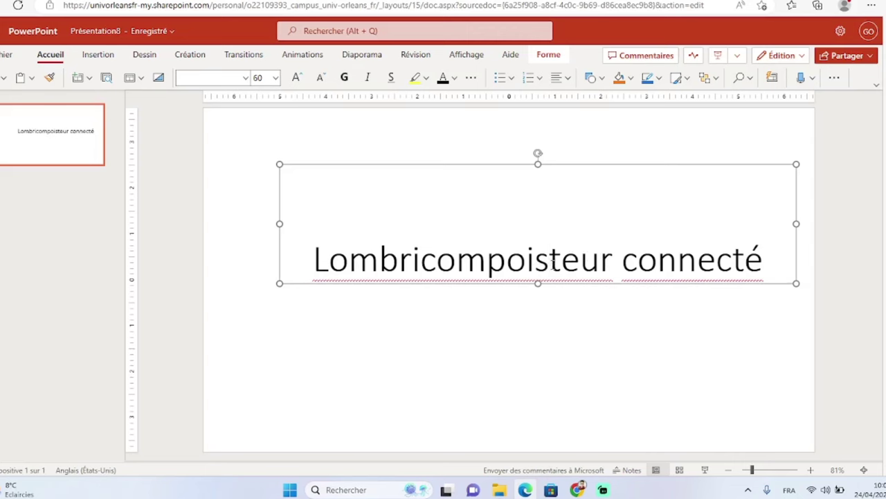
Make the whole title 'Lombricompoisteur connecté' bold and red, then deselect it.
{"action": "triple_click", "coordinate": [553, 262]}
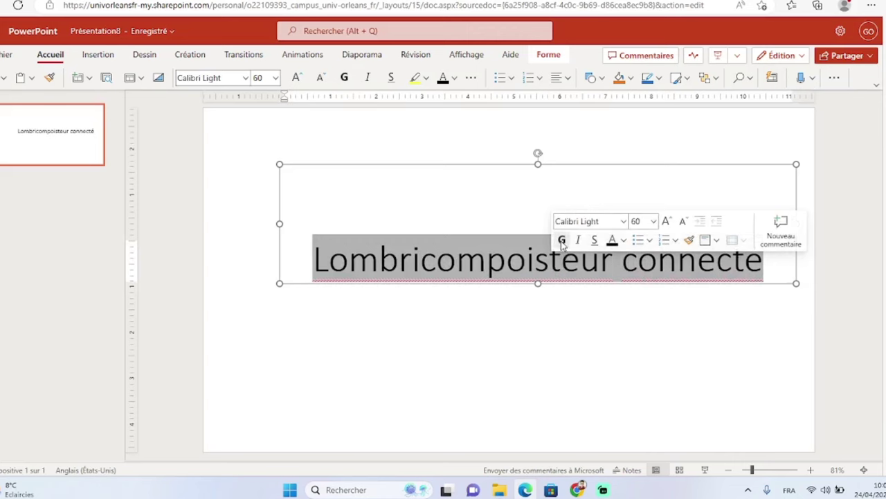
{"action": "left_click", "coordinate": [562, 240]}
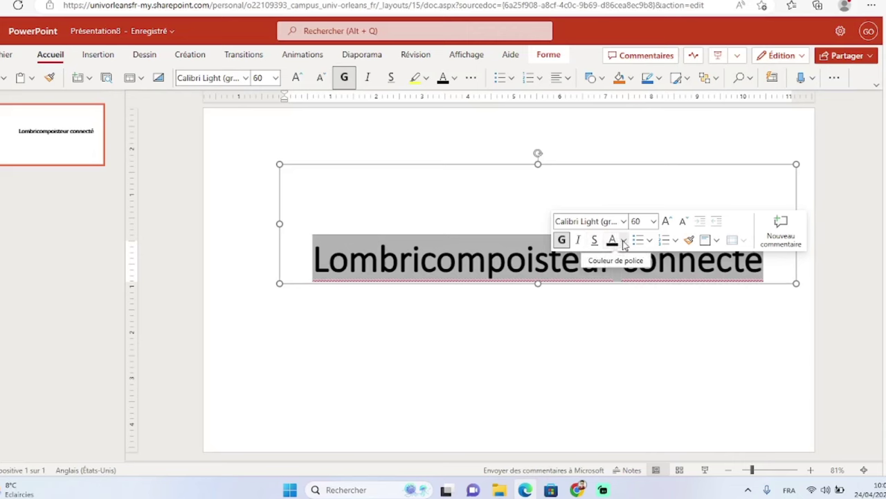
{"action": "left_click", "coordinate": [624, 242]}
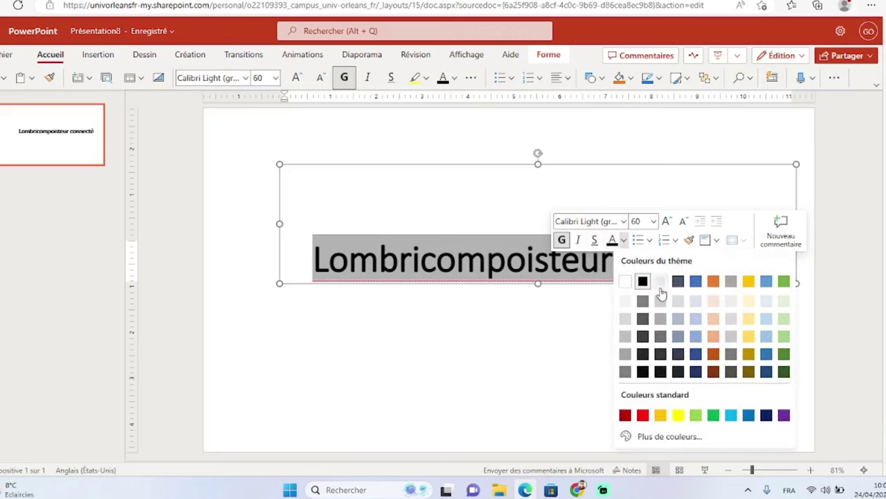
{"action": "left_click", "coordinate": [643, 415]}
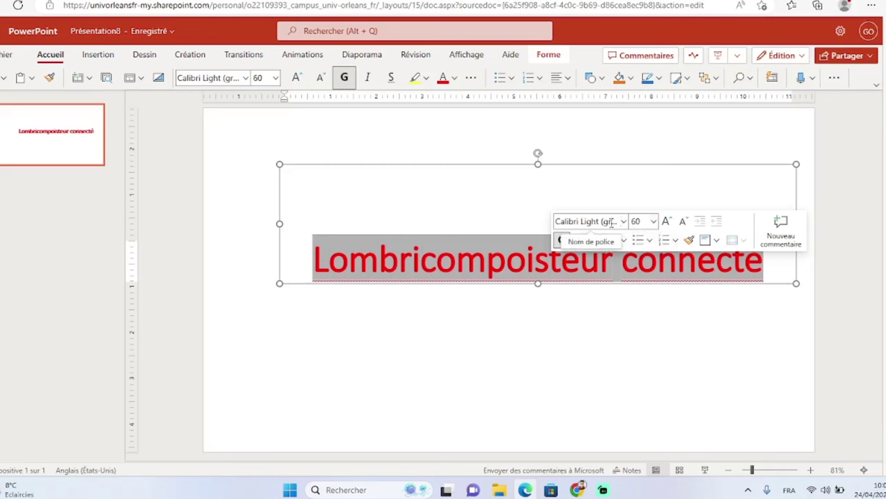
{"action": "left_click", "coordinate": [623, 222]}
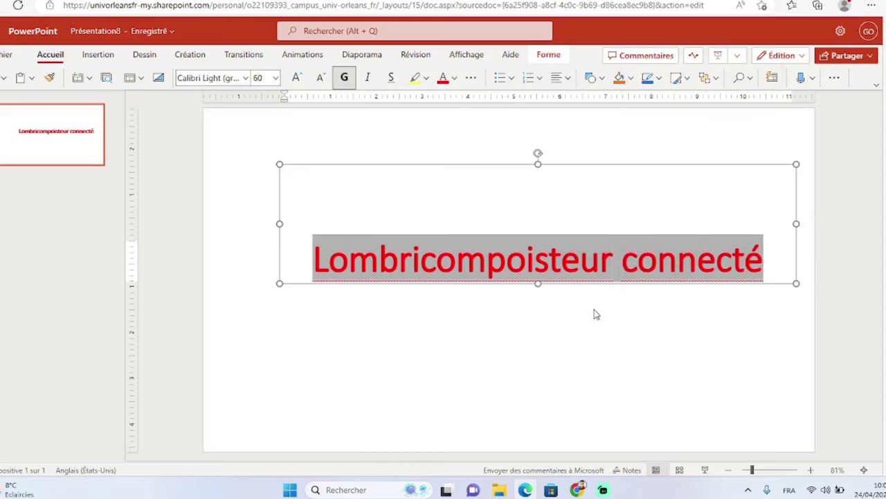
{"action": "left_click", "coordinate": [386, 260]}
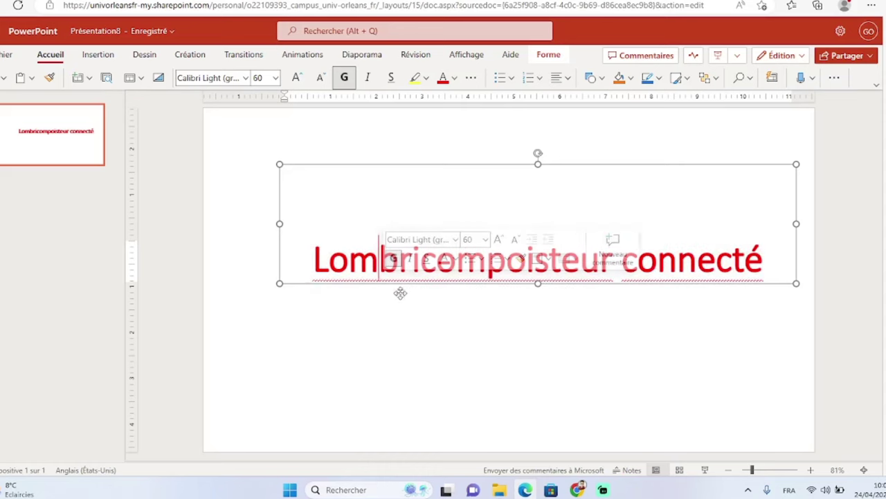
{"action": "left_click", "coordinate": [461, 342]}
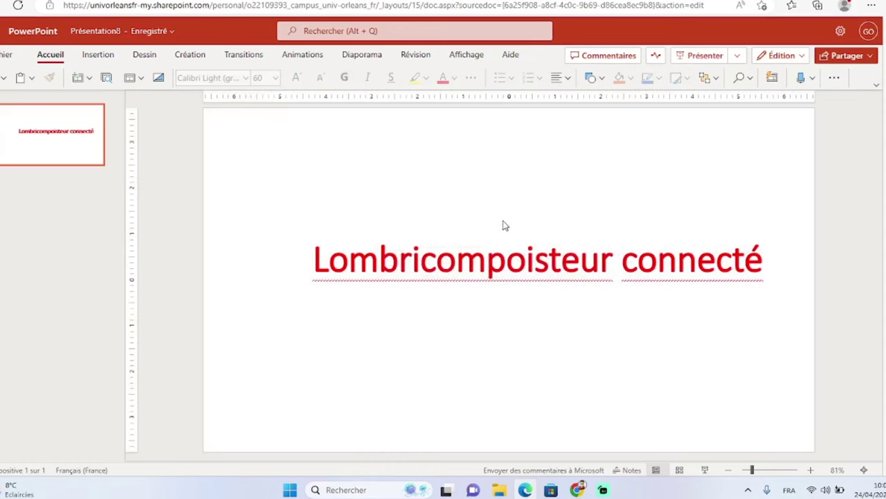
Drag the title box up toward the top of the slide and deselect it.
{"action": "left_click", "coordinate": [528, 250]}
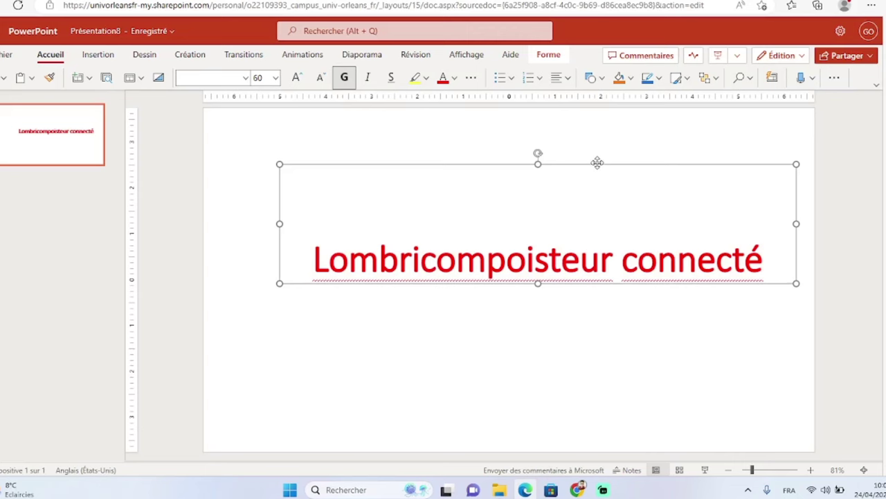
{"action": "left_click_drag", "start_coordinate": [597, 162], "coordinate": [567, 140]}
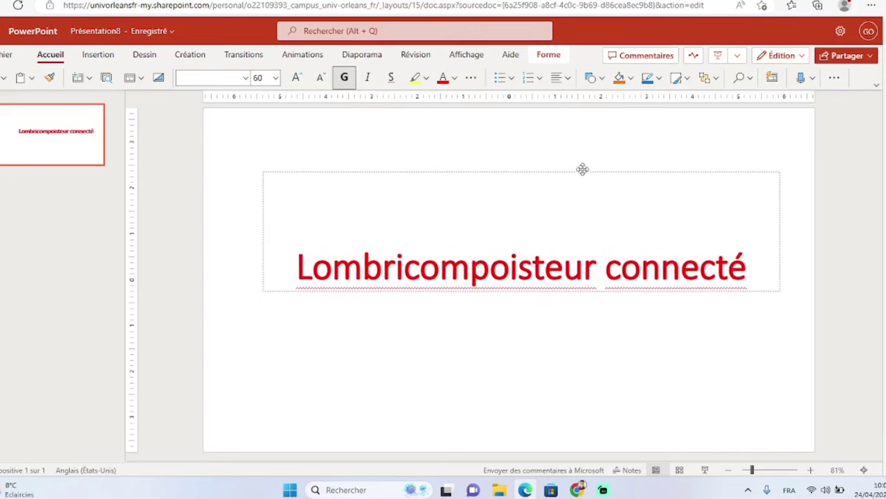
{"action": "left_click_drag", "start_coordinate": [566, 140], "coordinate": [563, 104]}
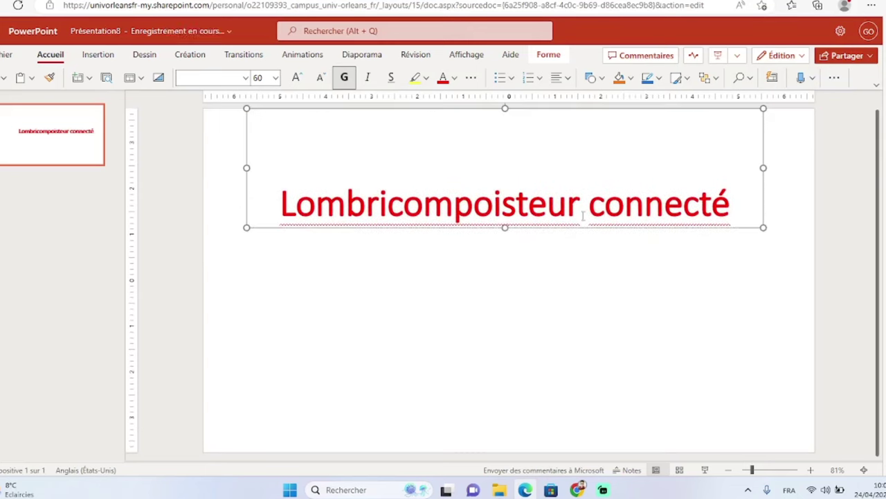
{"action": "left_click", "coordinate": [604, 296]}
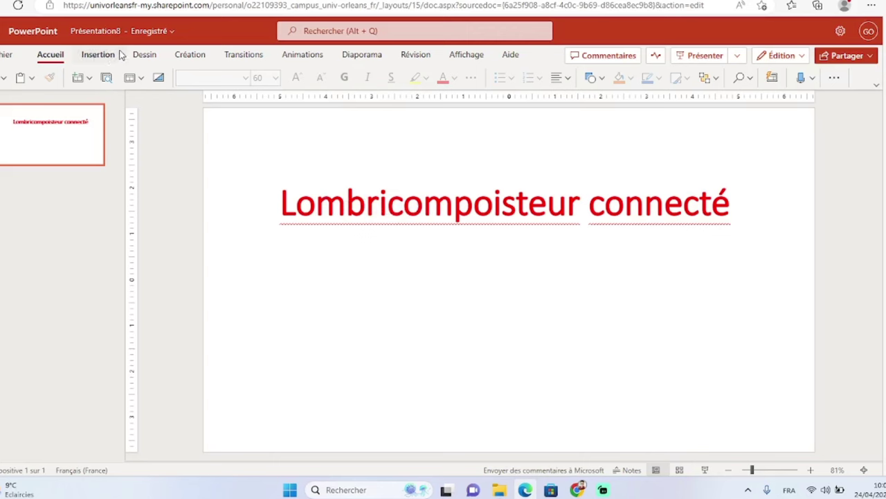
Reapply the Facet theme, then switch its colour variant from blue to the pink third variant.
{"action": "left_click", "coordinate": [189, 60]}
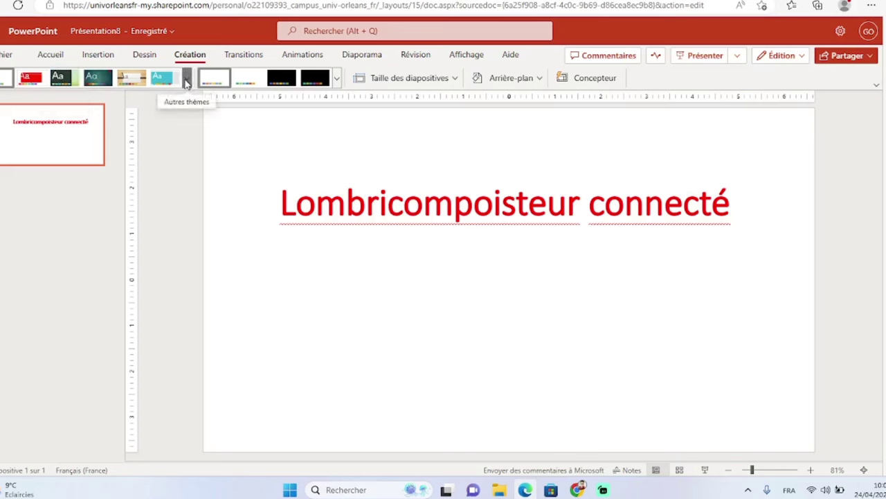
{"action": "left_click", "coordinate": [185, 81]}
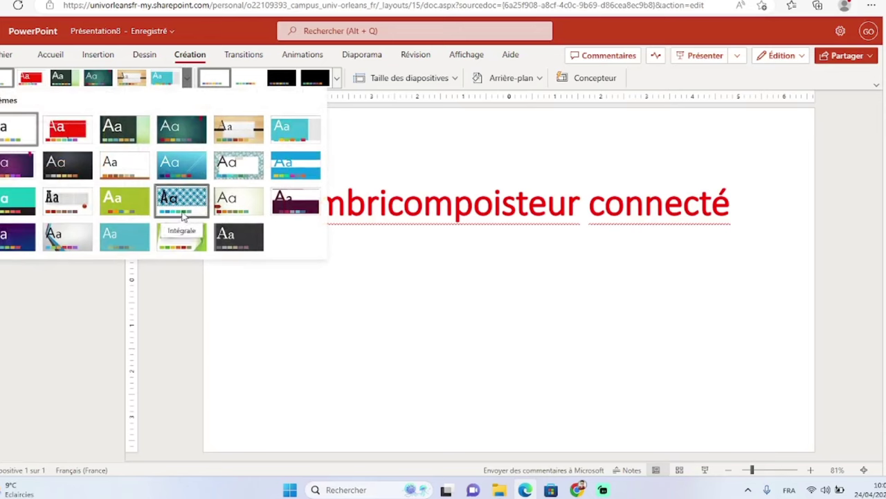
{"action": "left_click", "coordinate": [181, 237]}
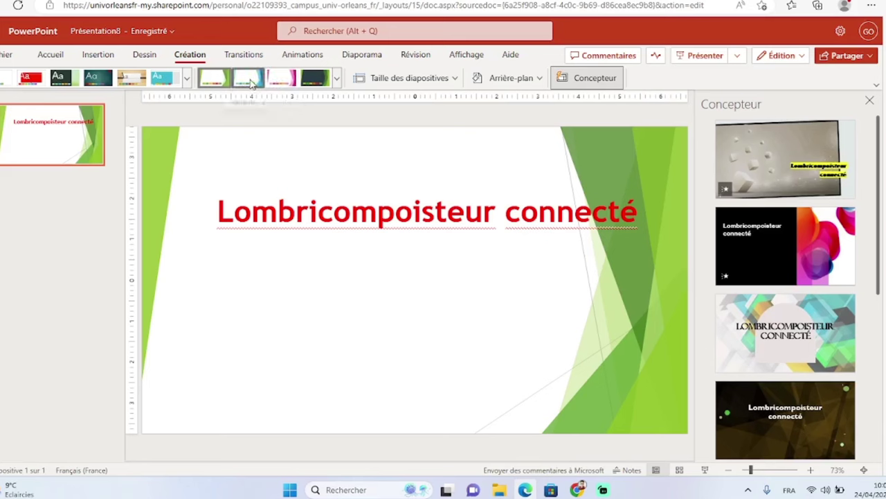
{"action": "left_click", "coordinate": [251, 82]}
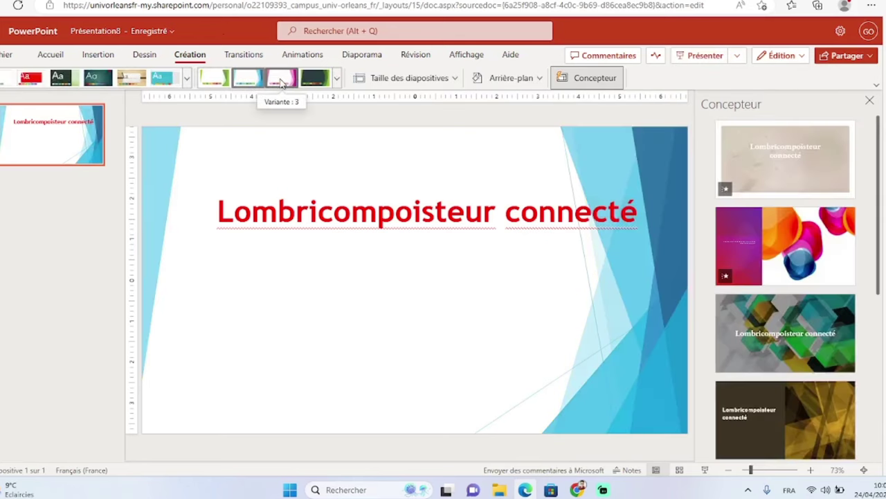
{"action": "left_click", "coordinate": [281, 82]}
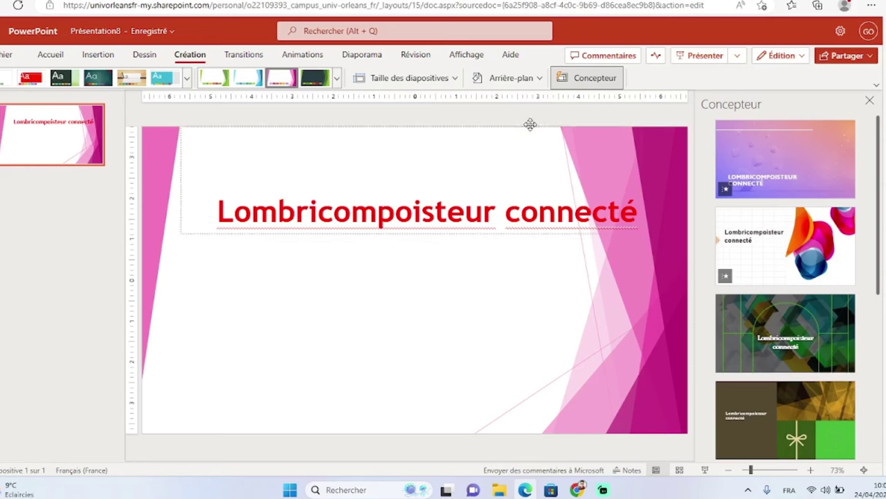
Try a black solid-fill slide background, then set it back to white.
{"action": "left_click", "coordinate": [540, 79]}
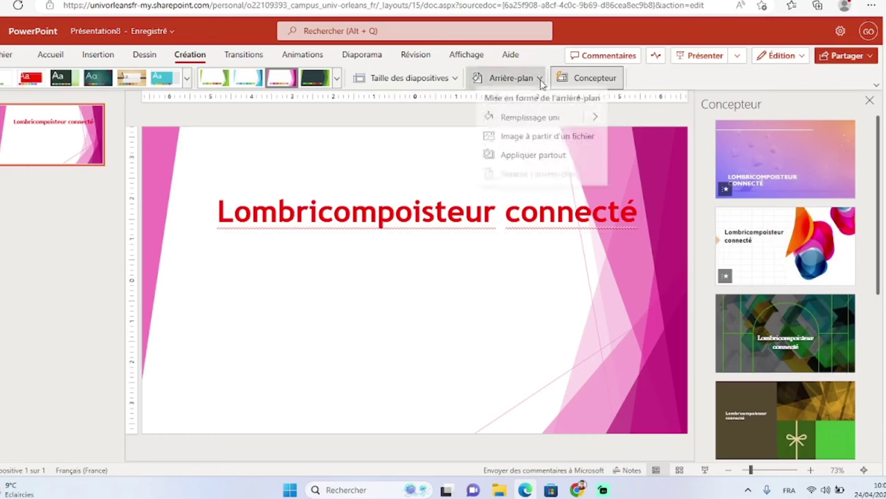
{"action": "mouse_move", "coordinate": [595, 122]}
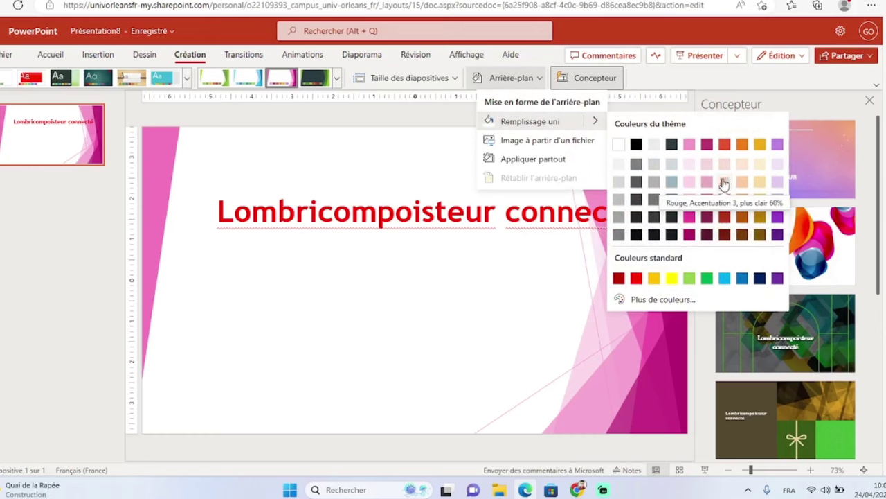
{"action": "left_click", "coordinate": [635, 144]}
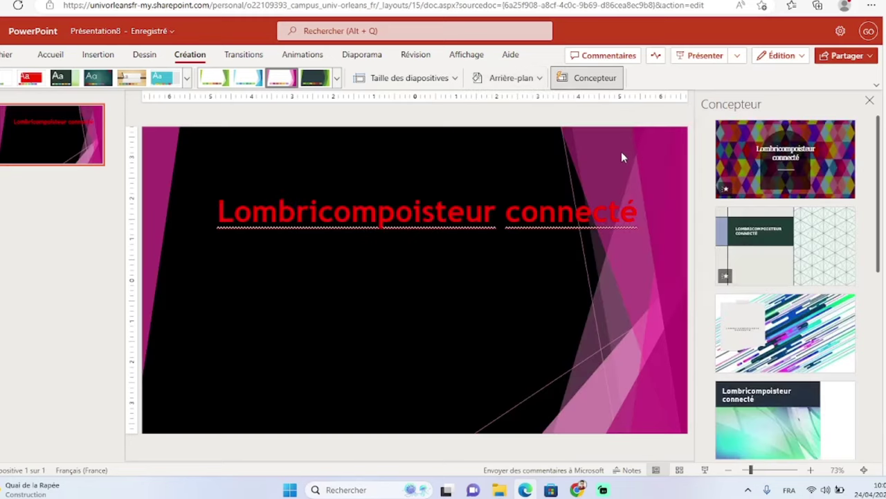
{"action": "left_click", "coordinate": [539, 79]}
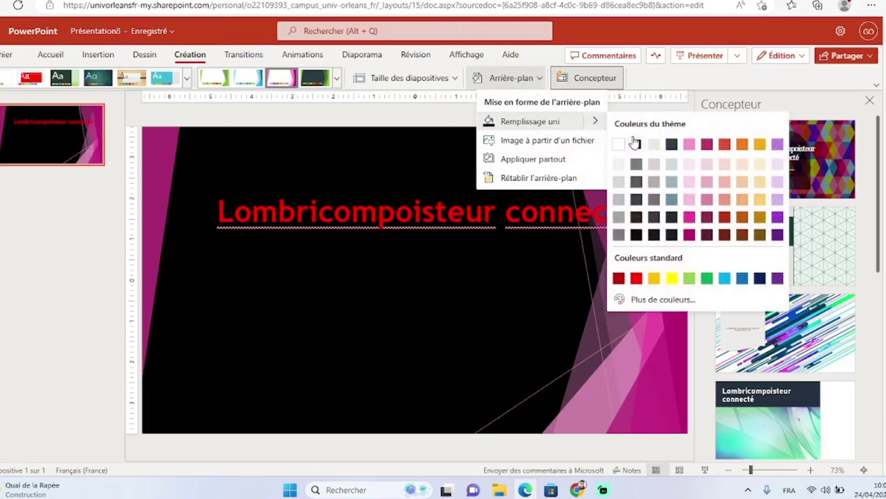
{"action": "left_click", "coordinate": [620, 144]}
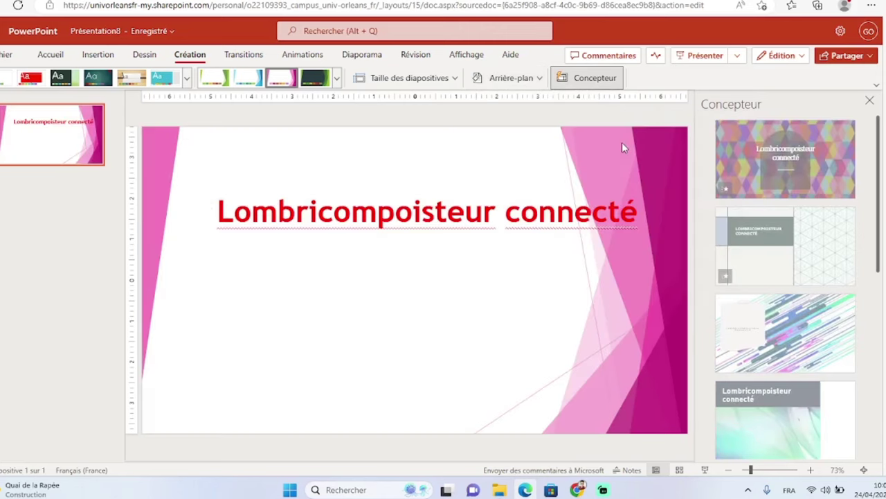
Move the title box slightly lower and to the left.
{"action": "left_click", "coordinate": [411, 201]}
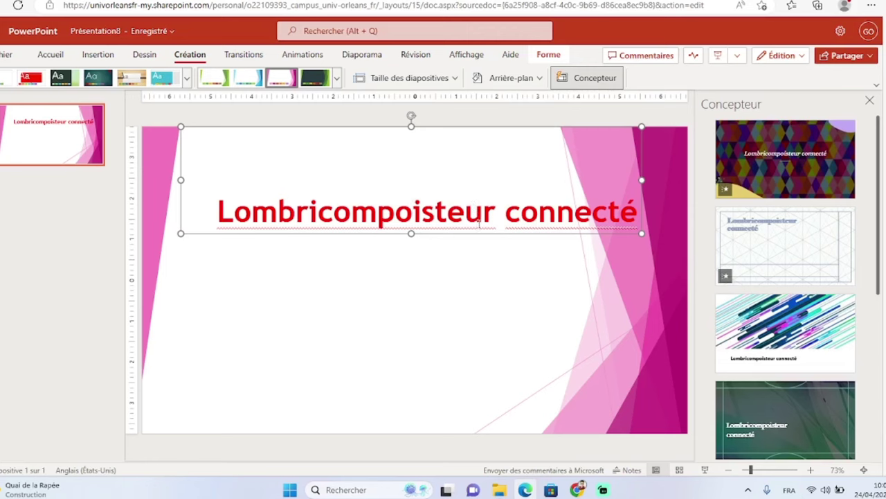
{"action": "left_click_drag", "start_coordinate": [475, 232], "coordinate": [433, 259]}
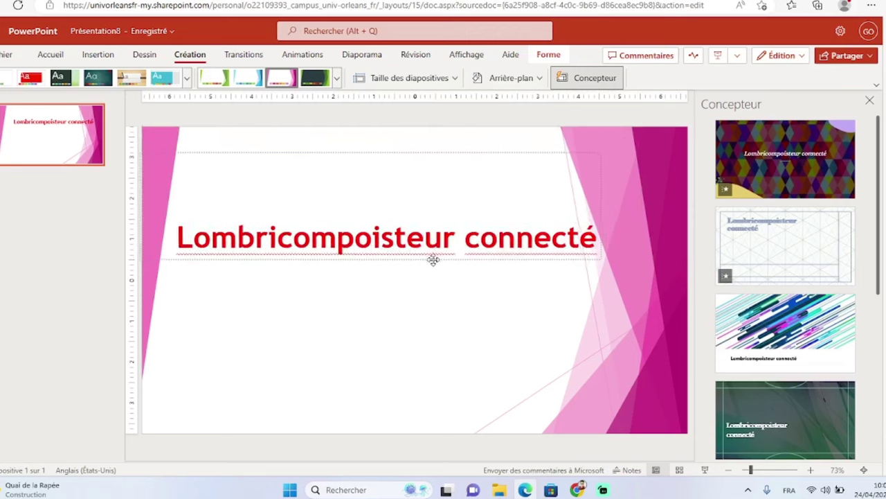
{"action": "left_click", "coordinate": [407, 317]}
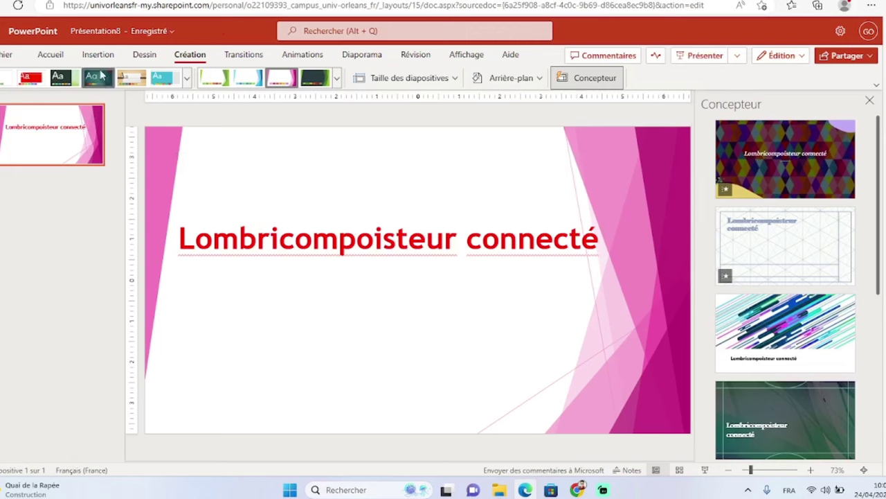
Insert a new title-and-content slide after slide 1 from the Accueil tab, then return to slide 1.
{"action": "left_click", "coordinate": [60, 60]}
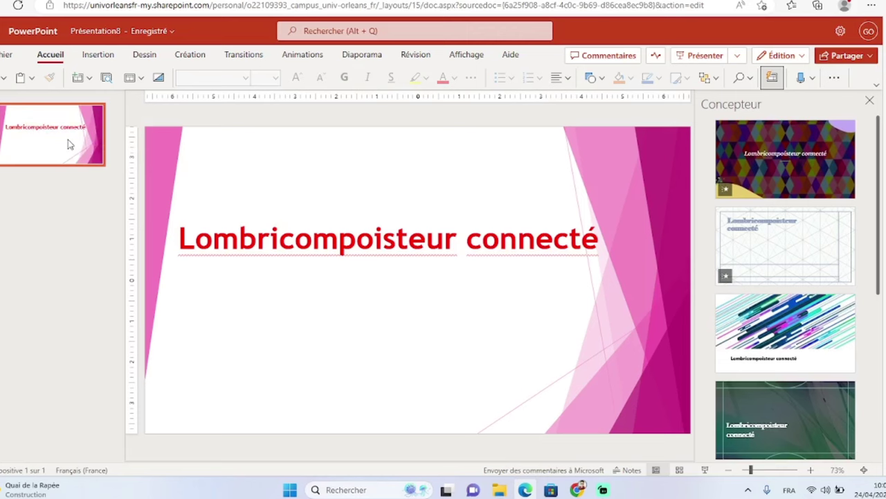
{"action": "right_click", "coordinate": [68, 144]}
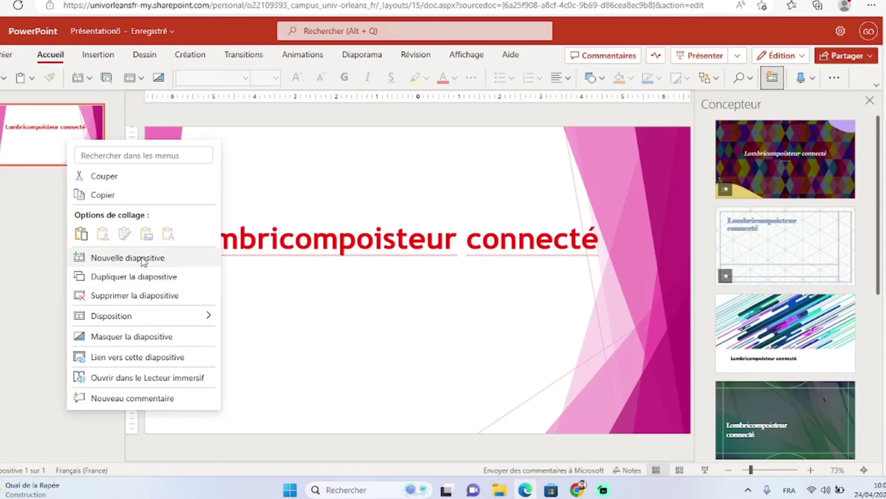
{"action": "left_click", "coordinate": [143, 260]}
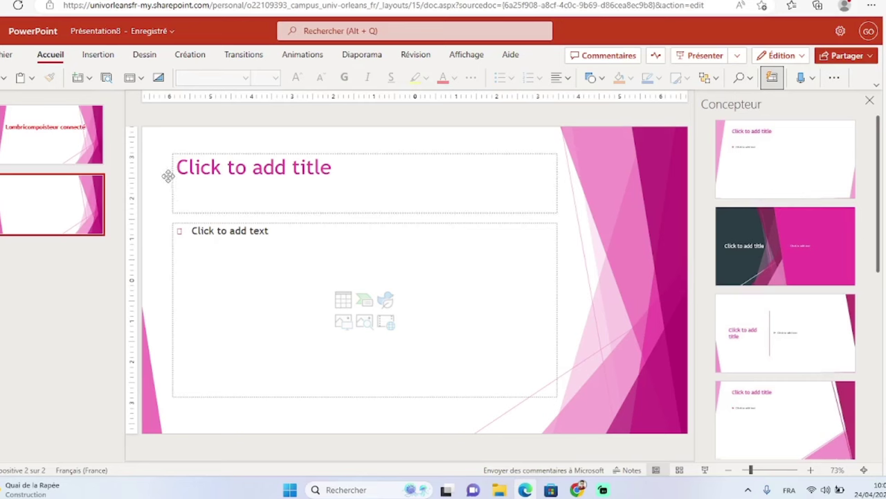
{"action": "left_click", "coordinate": [240, 171]}
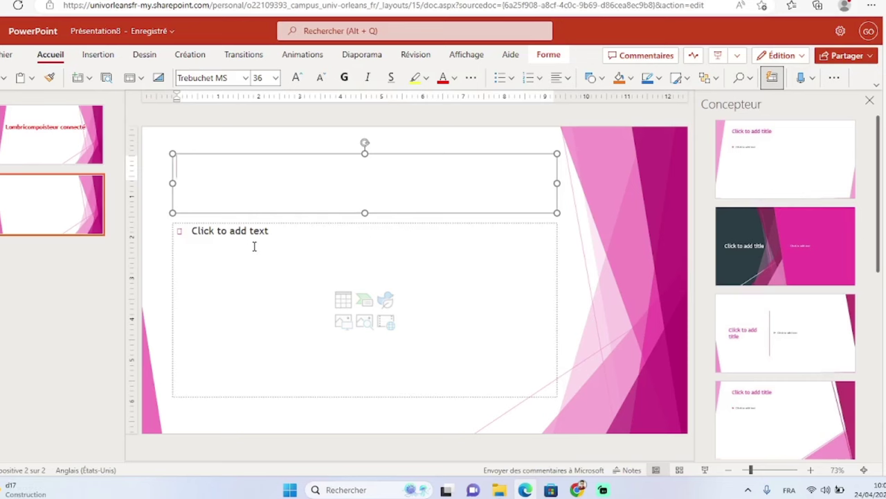
{"action": "left_click", "coordinate": [64, 122]}
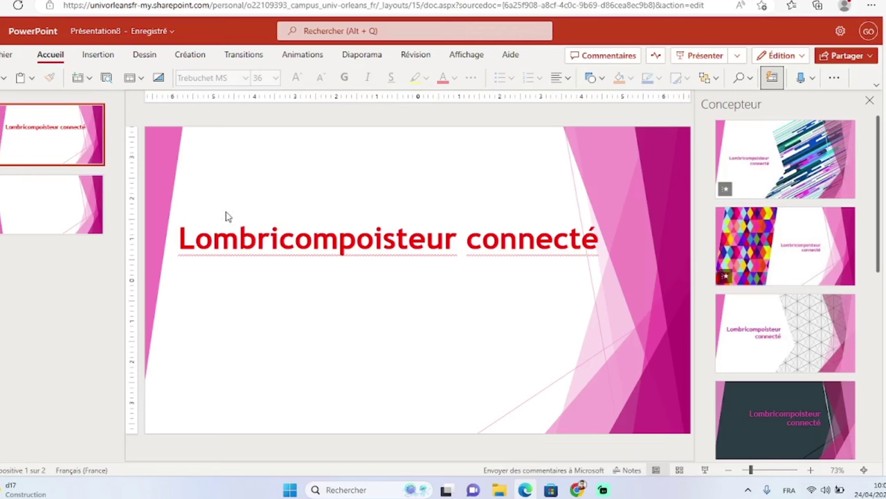
Duplicate the red title slide with Dupliquer la diapositive and view the copy as slide 2.
{"action": "right_click", "coordinate": [67, 146]}
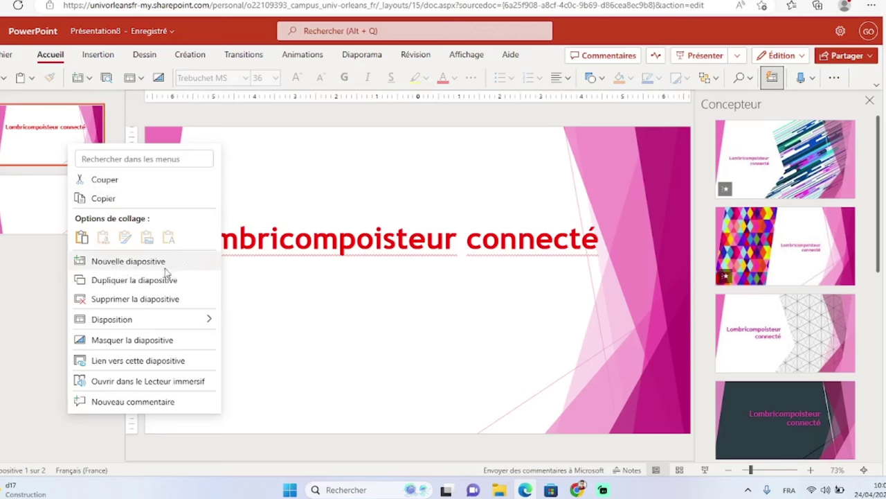
{"action": "left_click", "coordinate": [116, 280]}
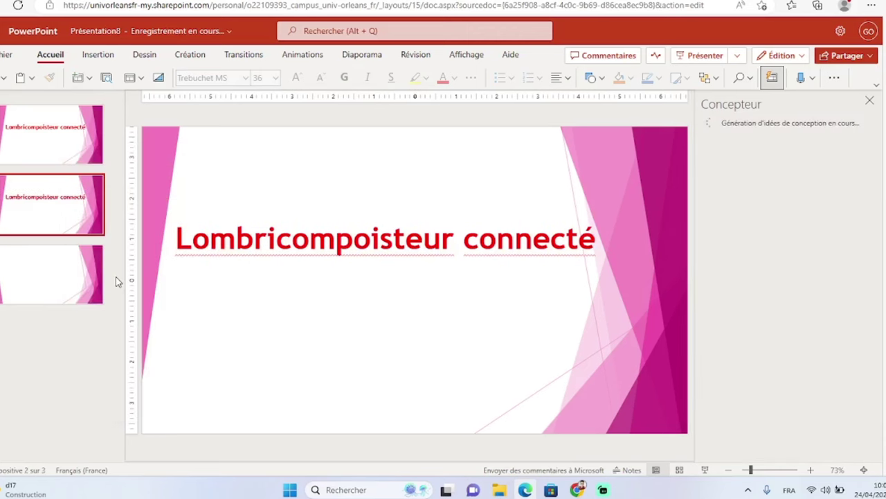
{"action": "left_click", "coordinate": [68, 135]}
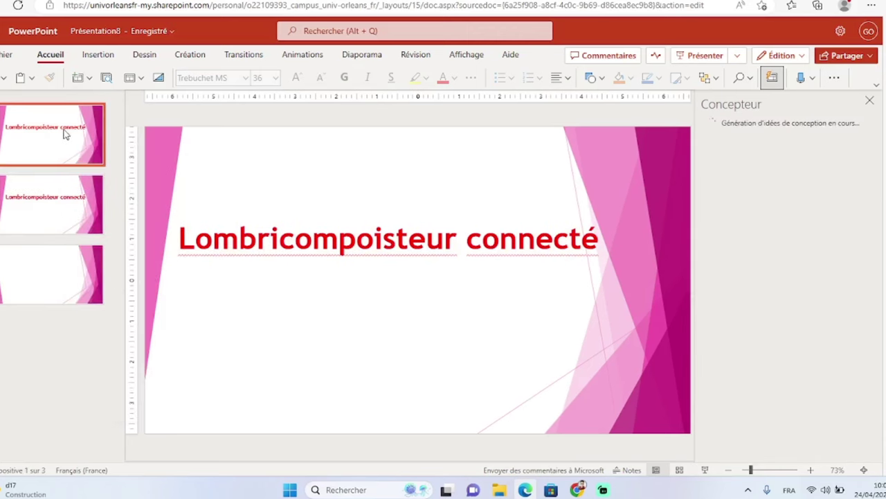
{"action": "left_click", "coordinate": [41, 191]}
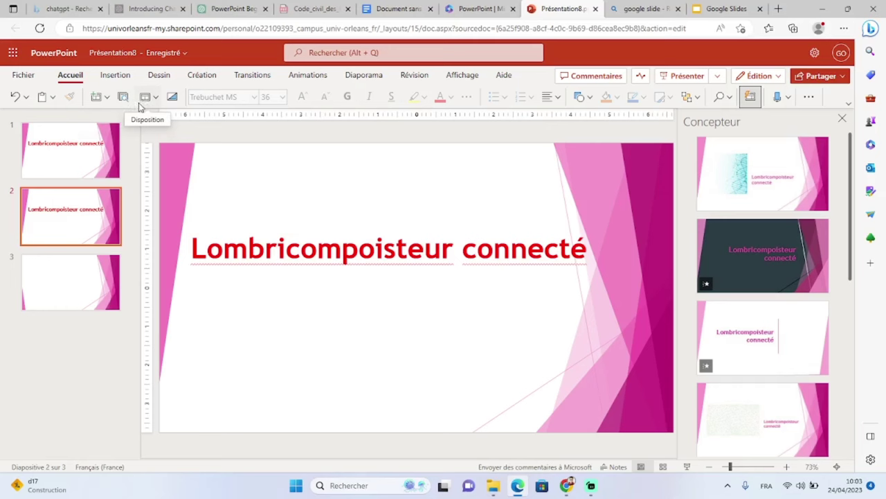
Switch slide 2 to the Facet Comparison layout with two headed text columns.
{"action": "left_click", "coordinate": [154, 101]}
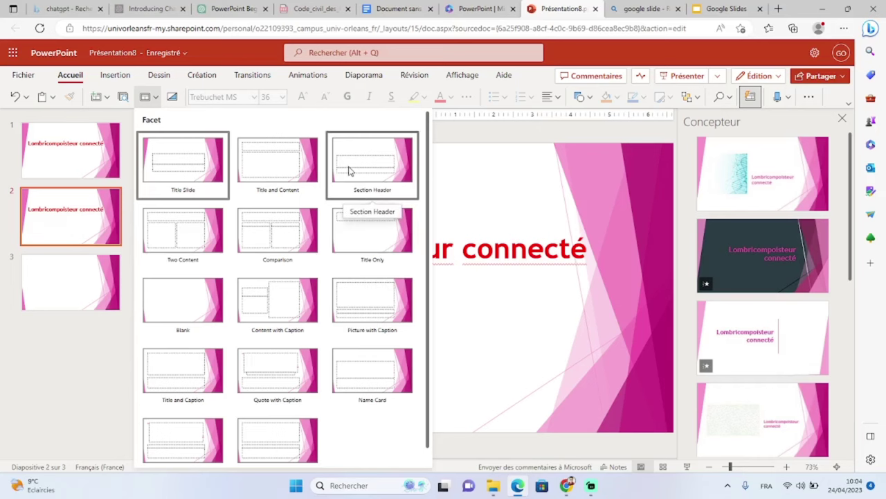
{"action": "left_click", "coordinate": [281, 234]}
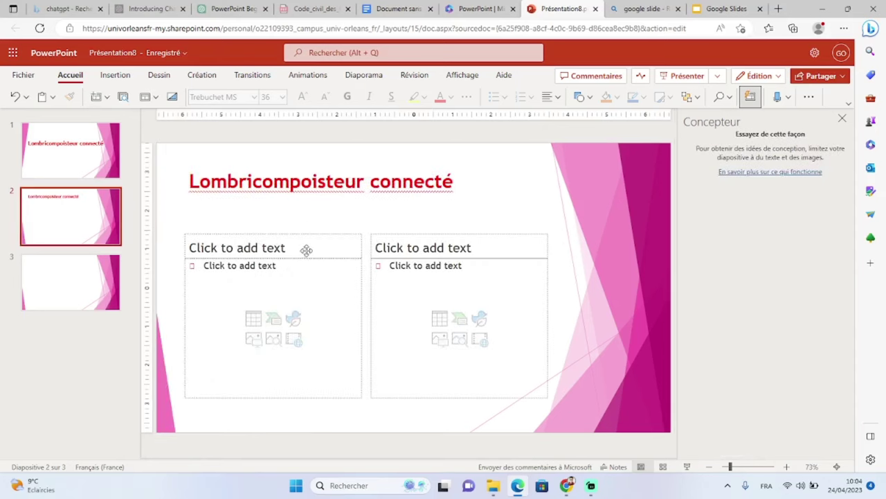
{"action": "left_click", "coordinate": [431, 248]}
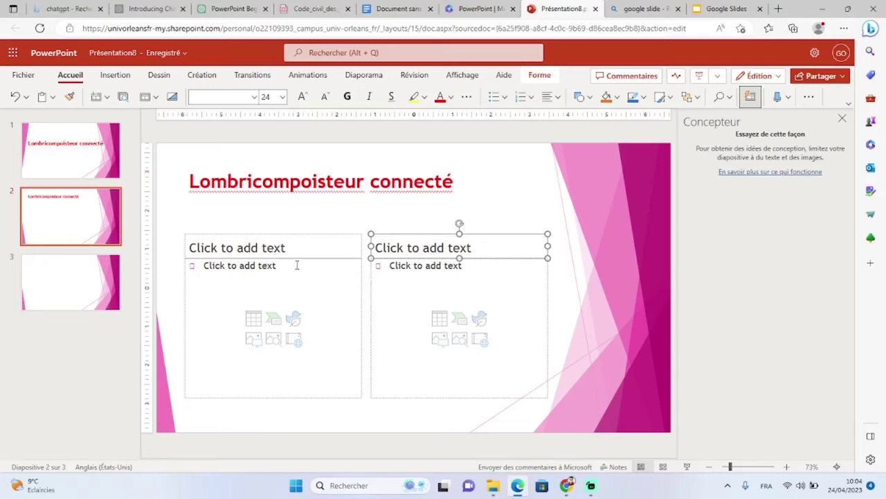
{"action": "left_click", "coordinate": [82, 198]}
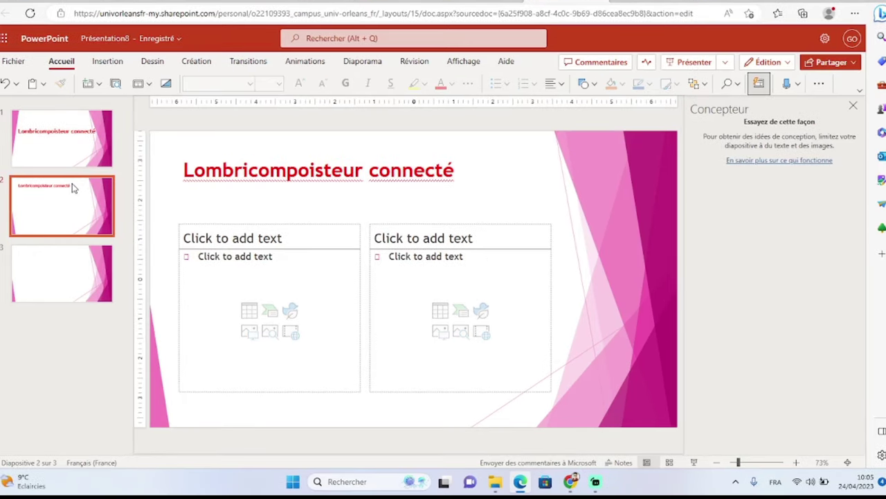
Cut the Comparison slide out of the presentation with Couper.
{"action": "right_click", "coordinate": [83, 204]}
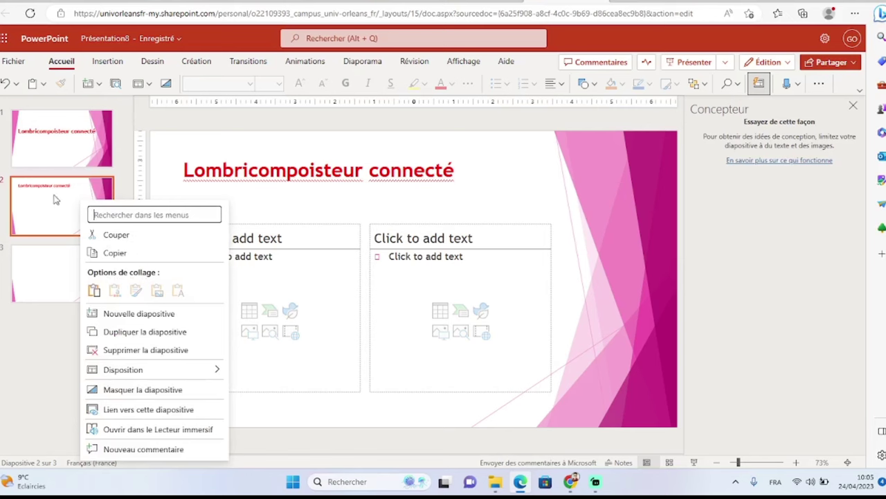
{"action": "left_click", "coordinate": [124, 235]}
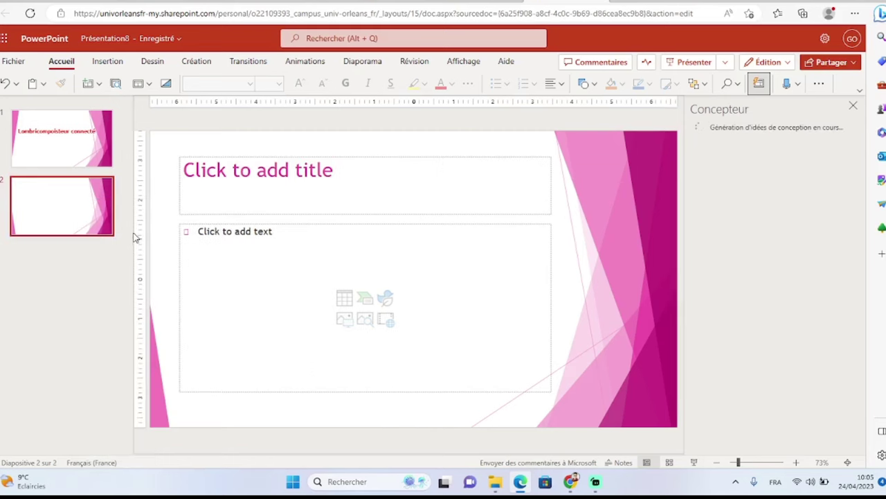
{"action": "left_click", "coordinate": [69, 143]}
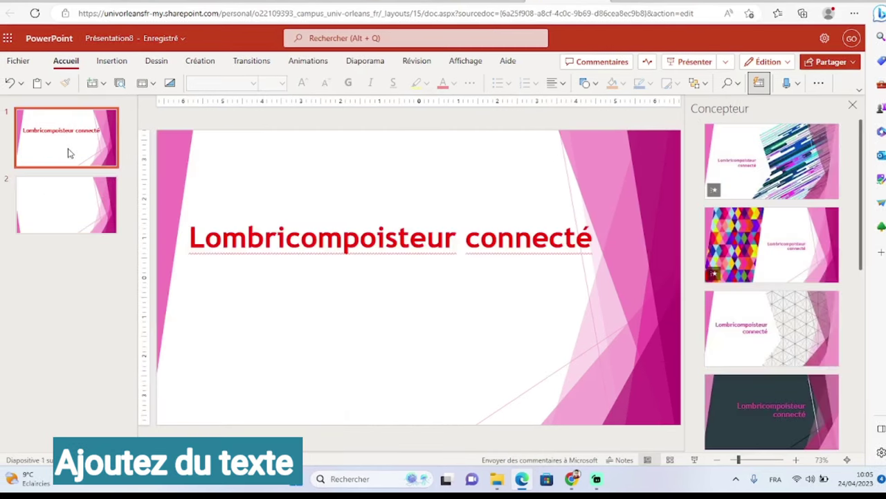
Type 'Sommaire' into the title placeholder of the remaining slide 2.
{"action": "left_click", "coordinate": [67, 185]}
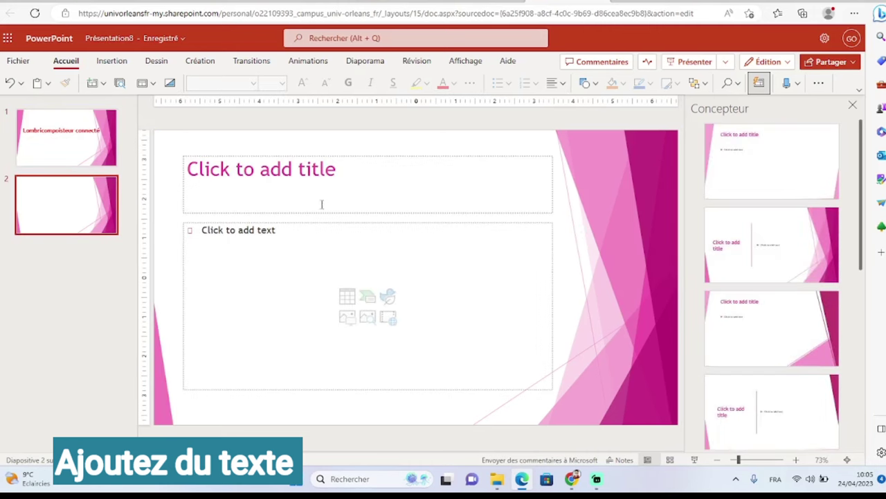
{"action": "left_click", "coordinate": [357, 177]}
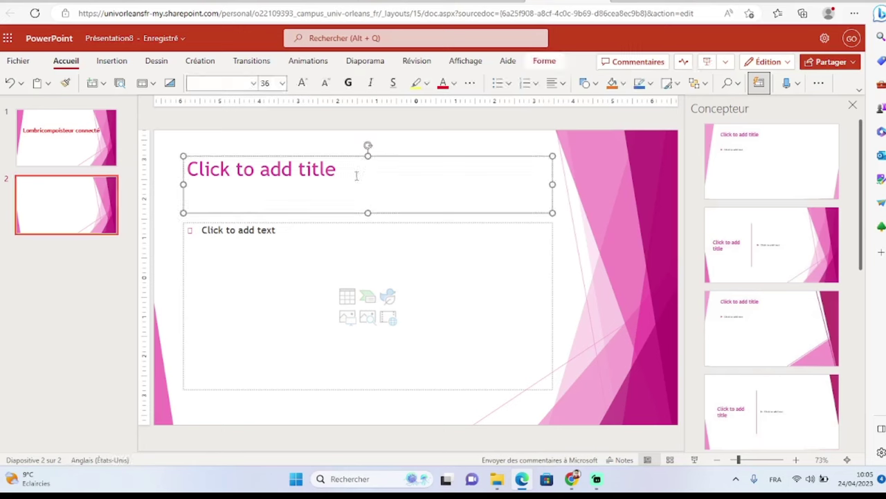
{"action": "left_click", "coordinate": [354, 176]}
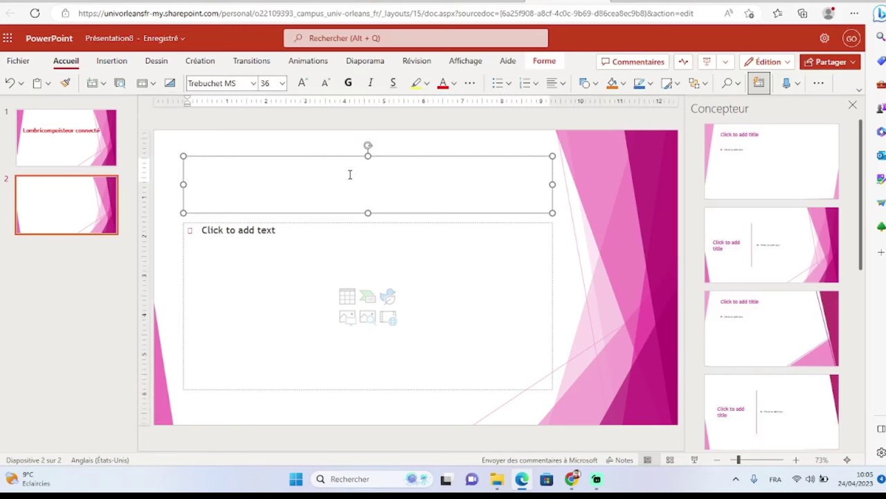
{"action": "type", "text": "So"}
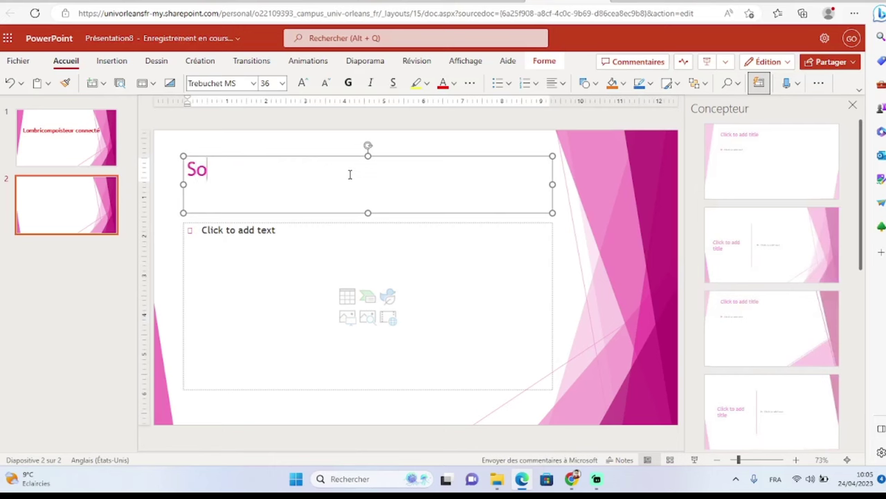
{"action": "type", "text": "mmaire"}
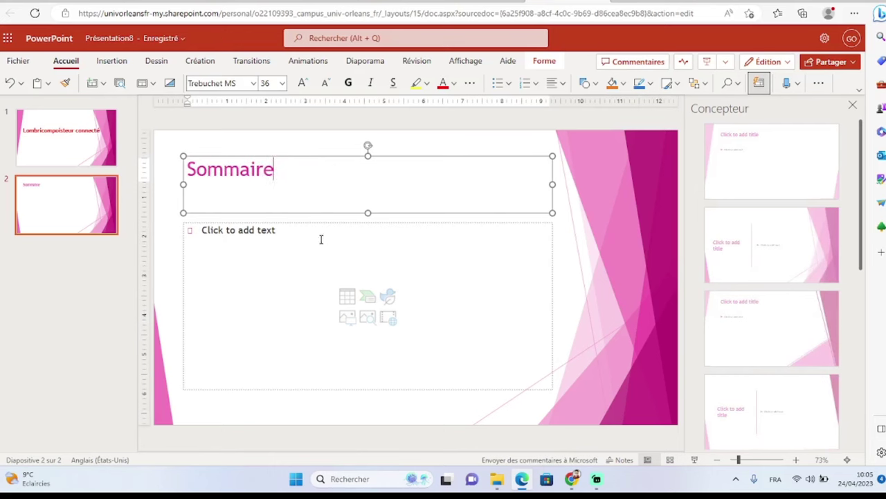
Type the bullets Introduction, Developpement and Conclusion in the body, fixing the typos.
{"action": "left_click", "coordinate": [286, 239]}
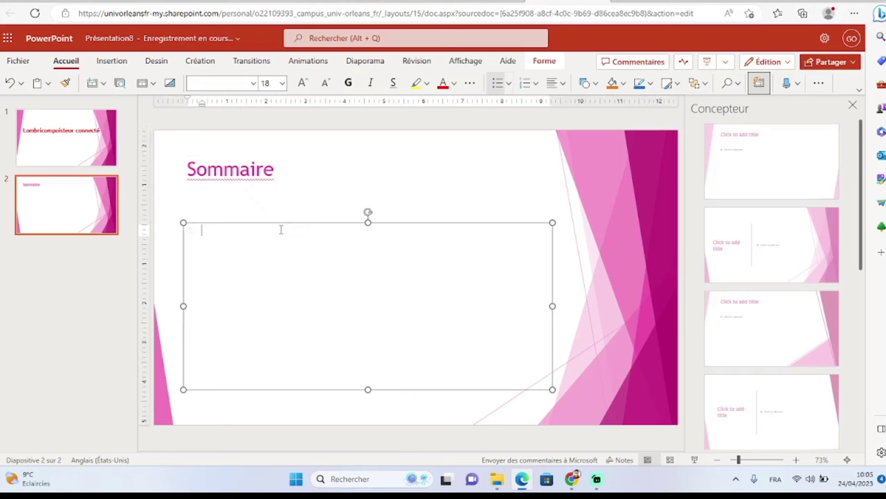
{"action": "type", "text": "Inytr"}
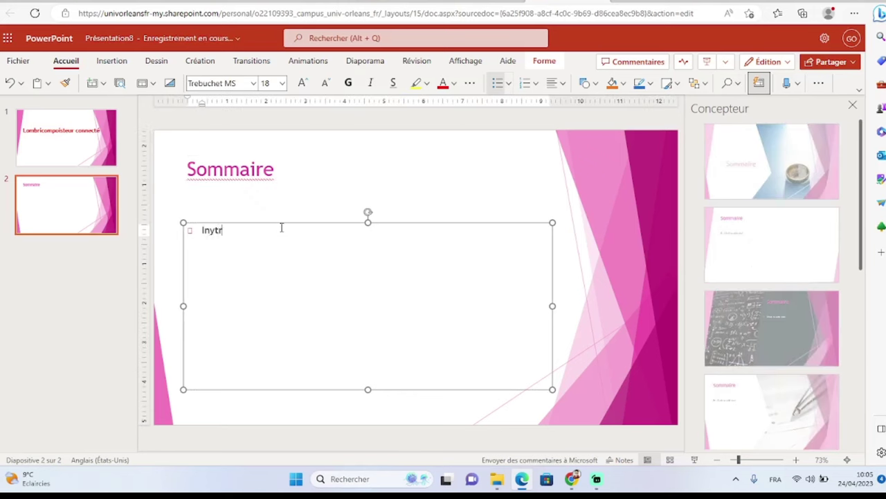
{"action": "type", "text": "oduc"}
{"action": "type", "text": "Developpe"}
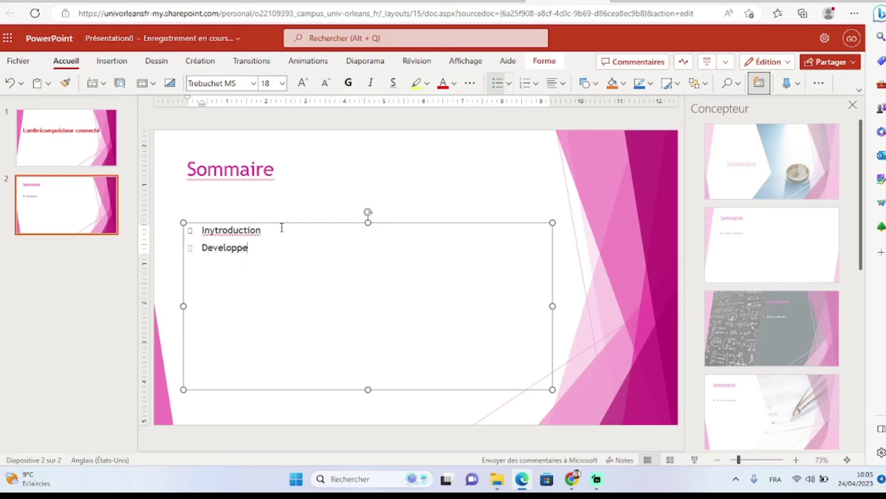
{"action": "type", "text": "ment"}
{"action": "key", "text": "Return"}
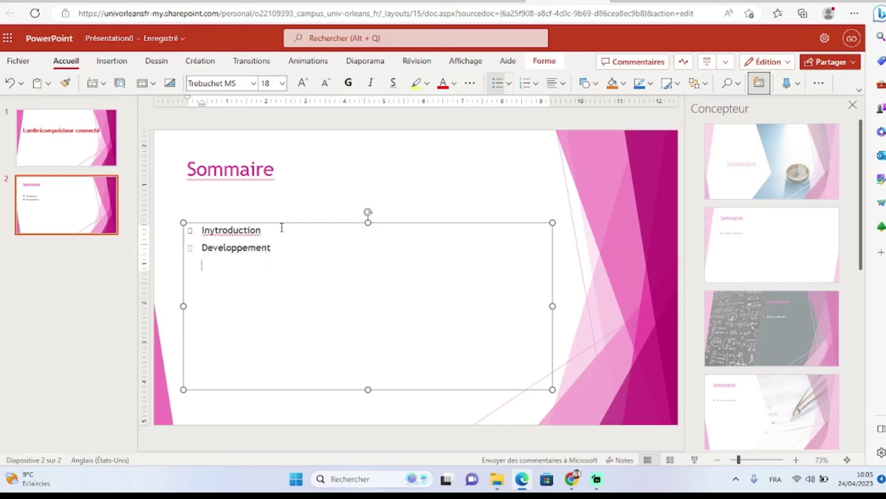
{"action": "type", "text": "Concklusion"}
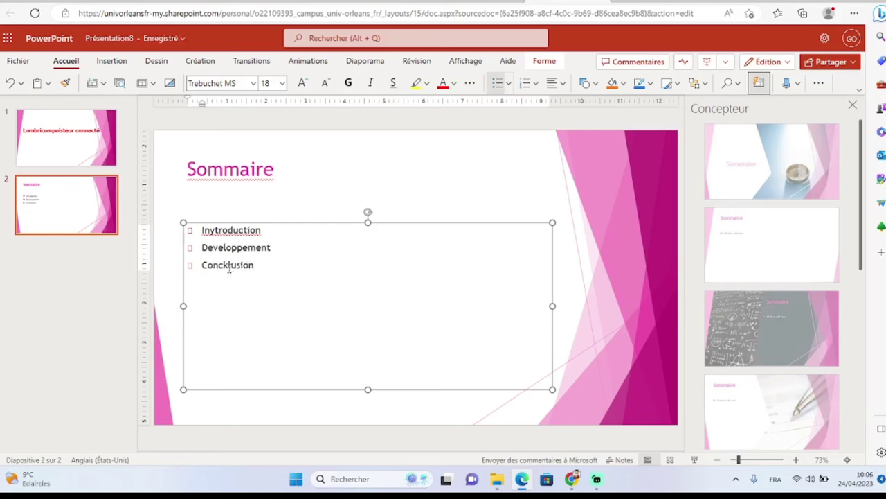
{"action": "key", "text": "BackSpace"}
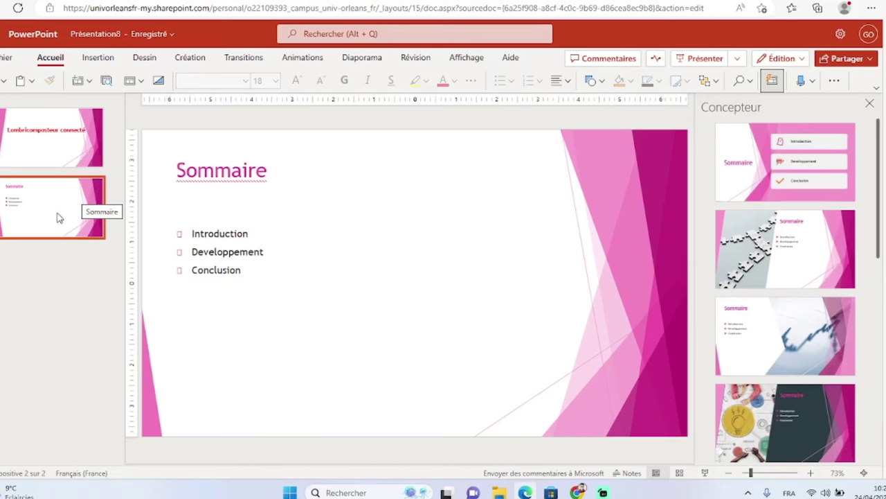
Add a blank title-and-content slide 3 after Sommaire and open the Insertion Images menu.
{"action": "right_click", "coordinate": [58, 206]}
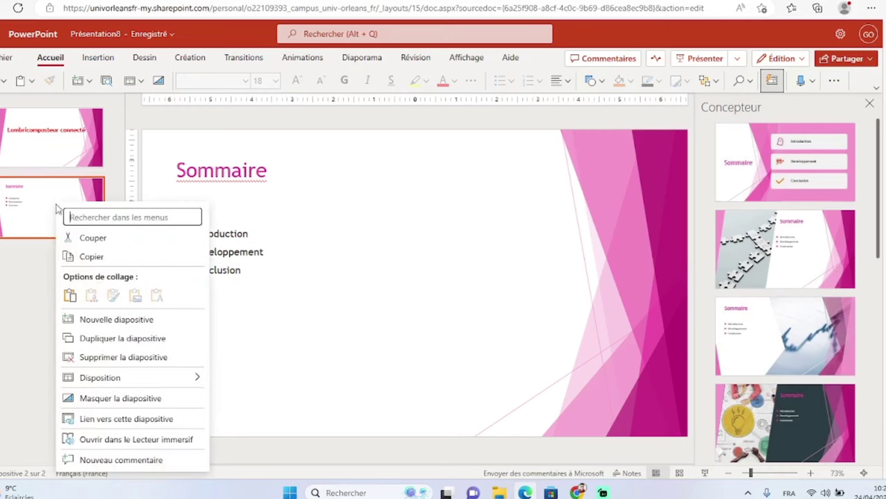
{"action": "left_click", "coordinate": [115, 323]}
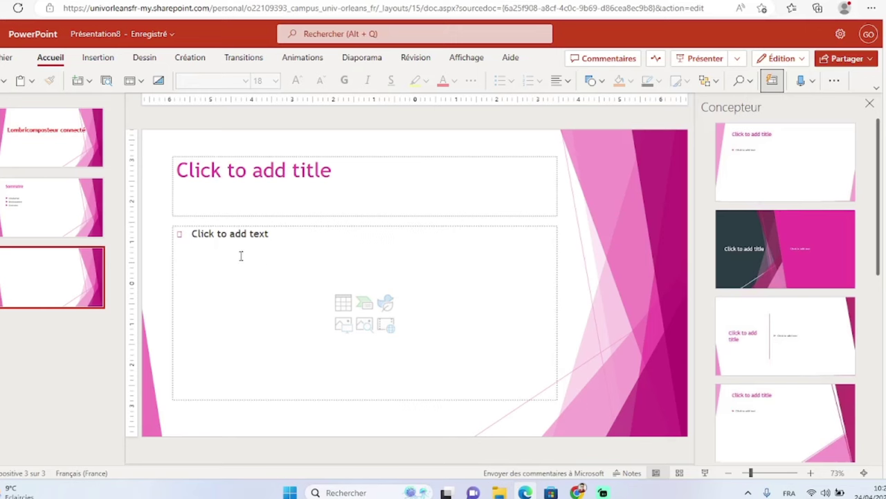
{"action": "left_click", "coordinate": [98, 58]}
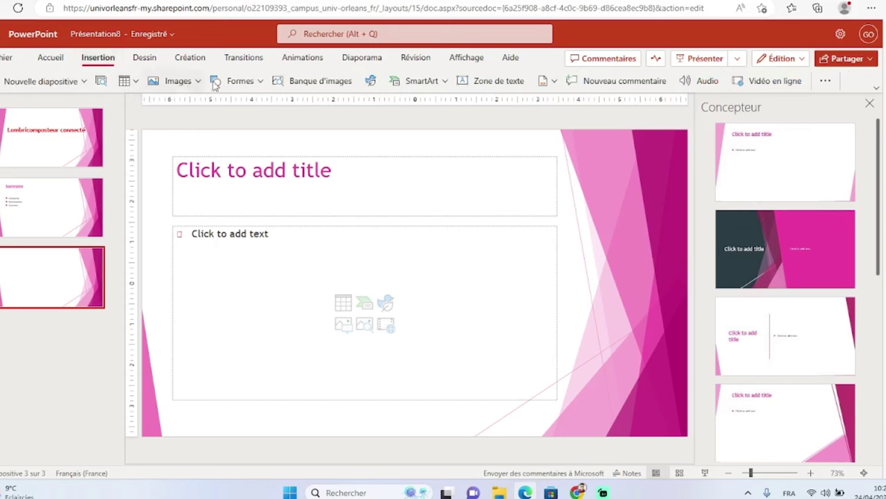
{"action": "left_click", "coordinate": [249, 87]}
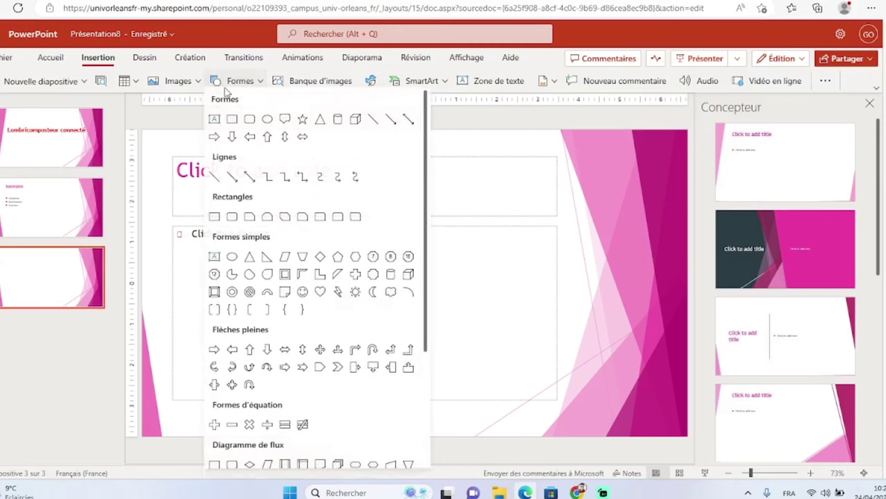
{"action": "left_click", "coordinate": [192, 82]}
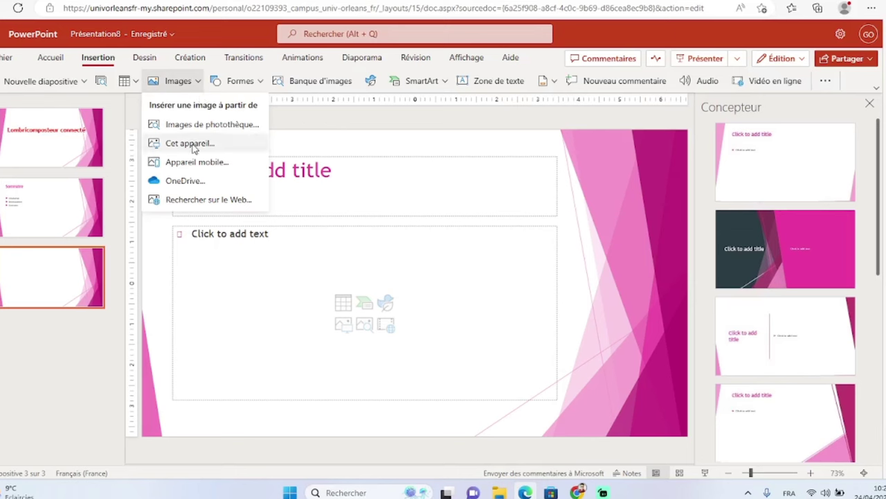
Insert the powerpoint image from Téléchargements, move it right and enlarge it to 2.10" × 2.27".
{"action": "left_click", "coordinate": [195, 144]}
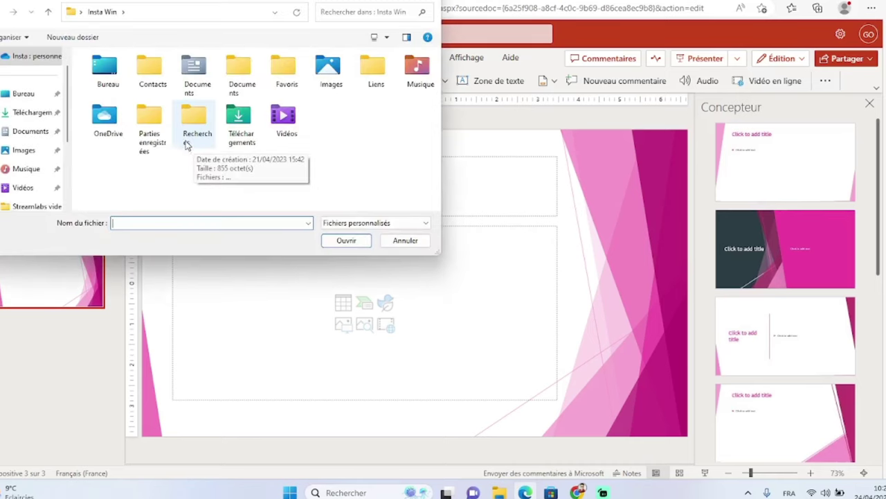
{"action": "left_click", "coordinate": [54, 115]}
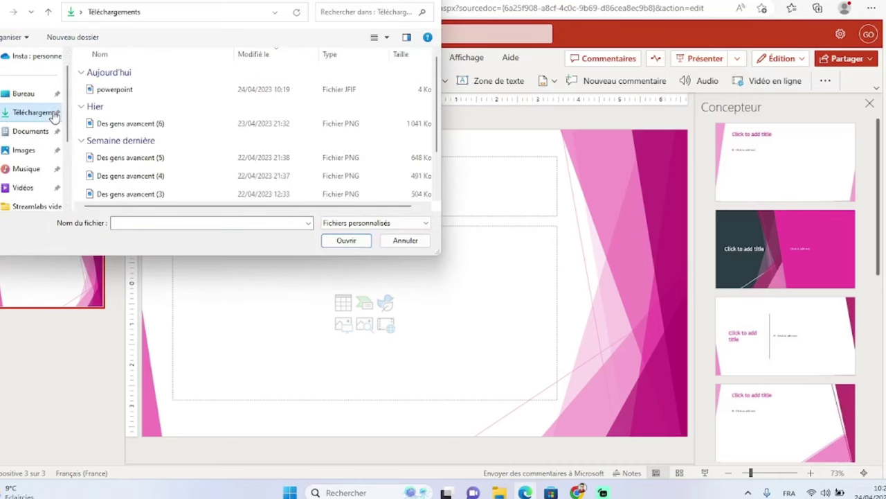
{"action": "left_click", "coordinate": [119, 93]}
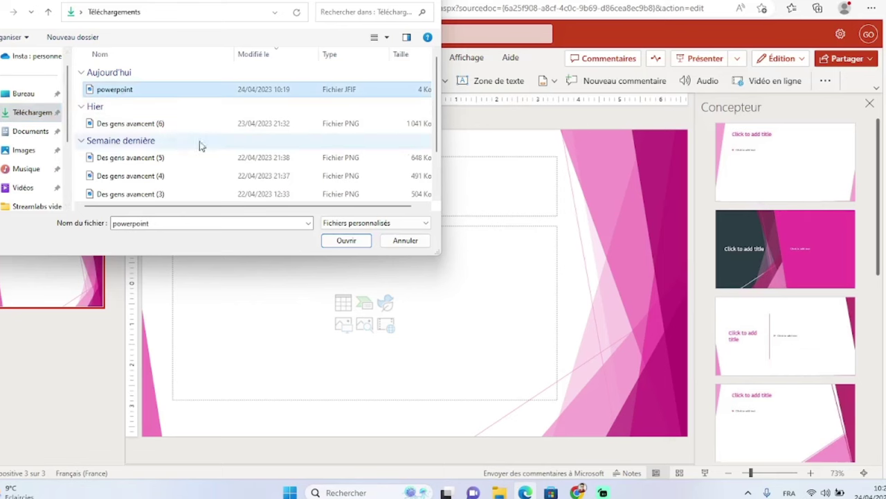
{"action": "left_click", "coordinate": [346, 240]}
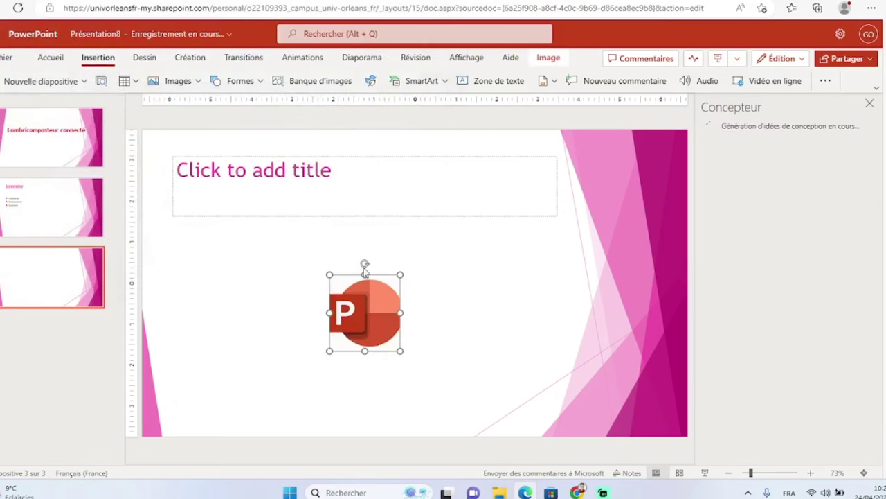
{"action": "left_click_drag", "start_coordinate": [356, 300], "coordinate": [520, 251]}
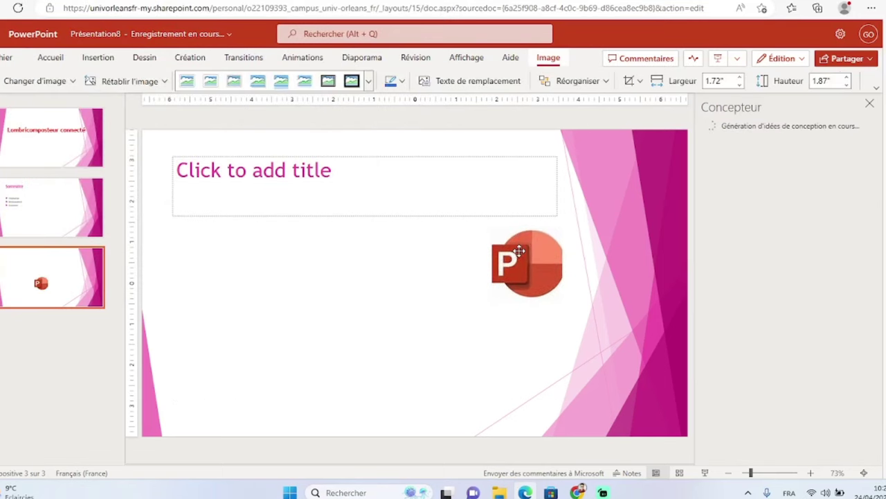
{"action": "left_click_drag", "start_coordinate": [492, 300], "coordinate": [477, 317]}
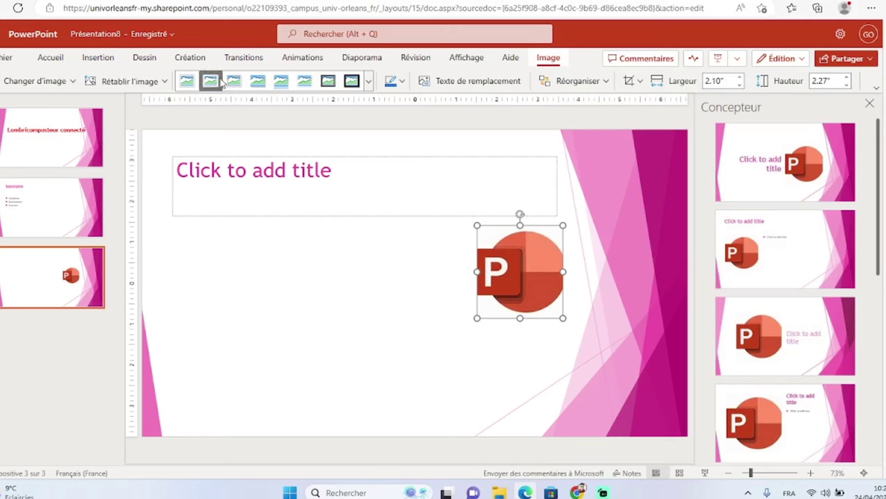
Try frame and reflection picture styles on the logo, settling on a drop shadow.
{"action": "left_click", "coordinate": [328, 81]}
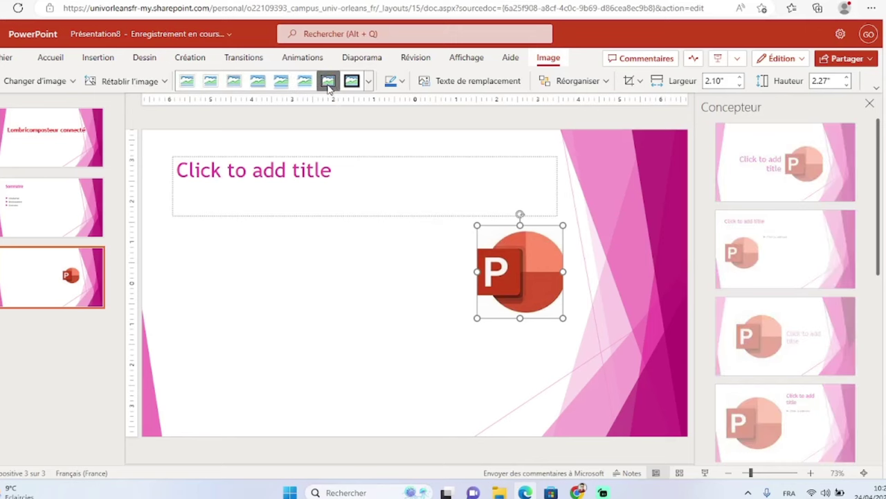
{"action": "left_click", "coordinate": [281, 81]}
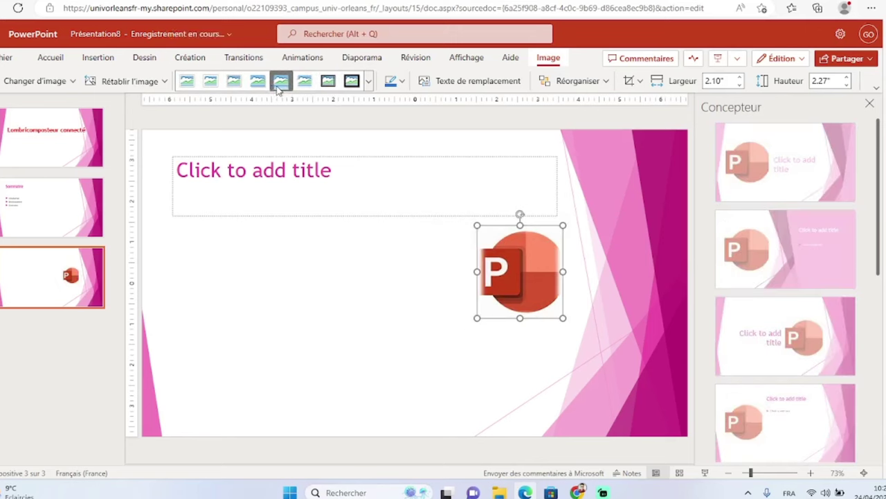
{"action": "left_click", "coordinate": [258, 81]}
{"action": "left_click", "coordinate": [257, 83]}
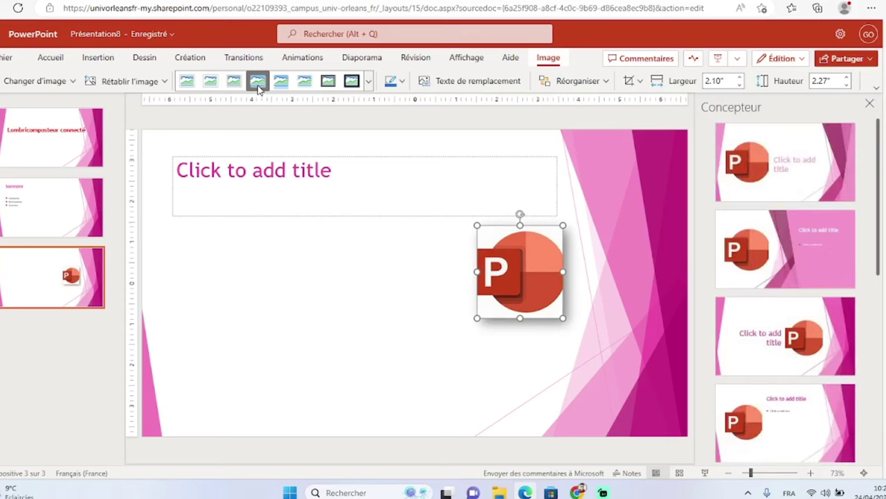
{"action": "left_click", "coordinate": [586, 284]}
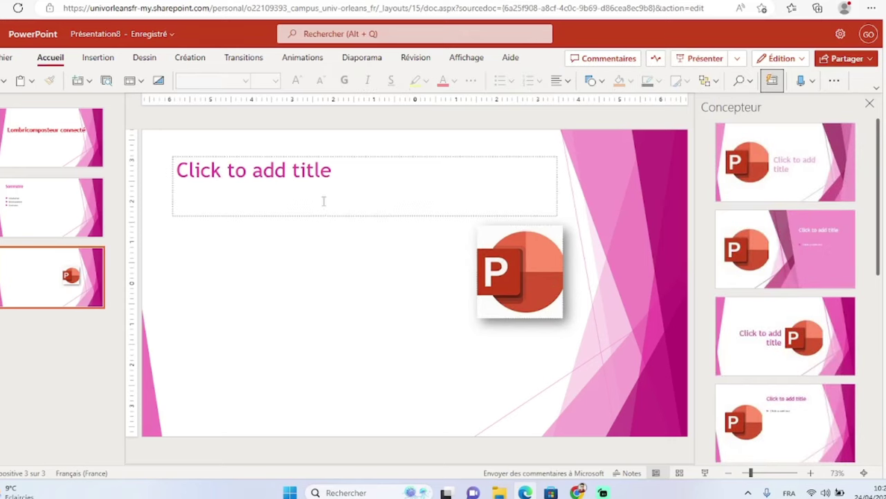
{"action": "left_click", "coordinate": [102, 60]}
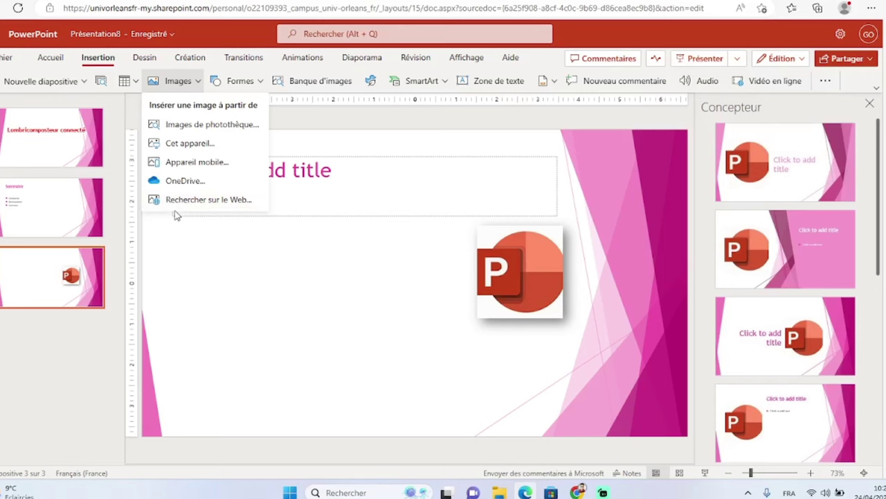
Search online images for 'sa' and insert the footballer photo in the blue kit.
{"action": "left_click", "coordinate": [230, 200]}
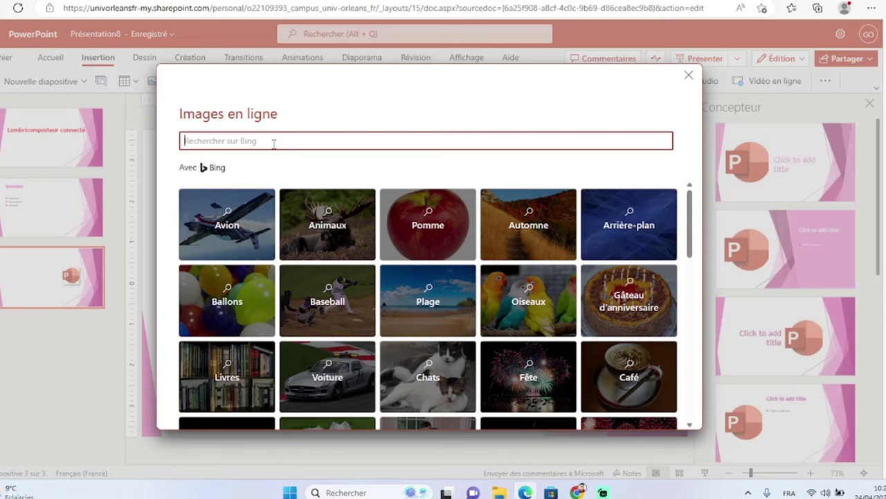
{"action": "type", "text": "sadio mane"}
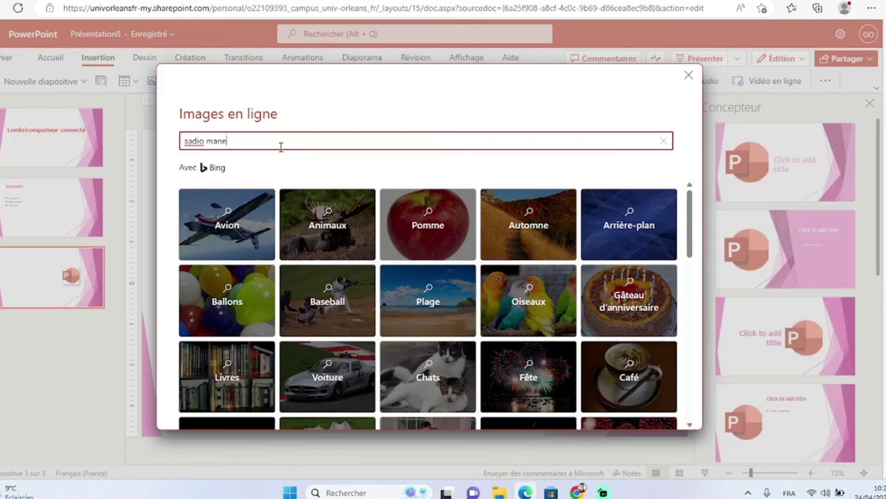
{"action": "key", "text": "Return"}
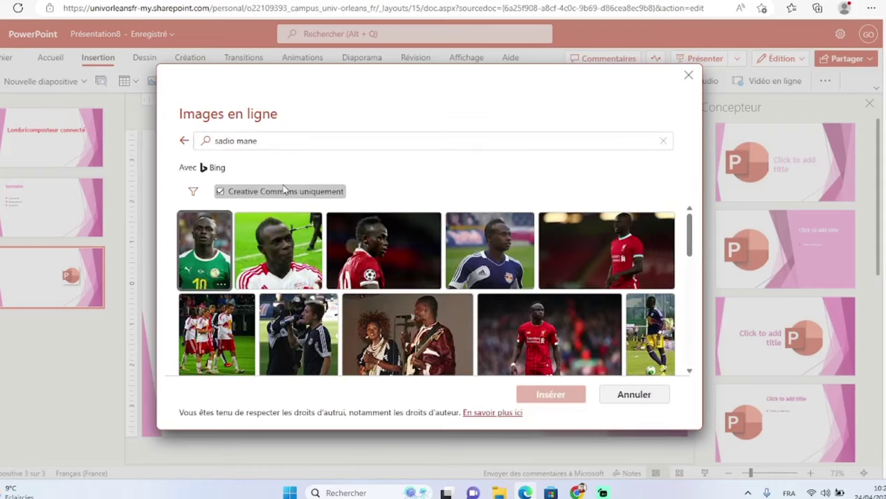
{"action": "scroll", "coordinate": [505, 291], "scroll_direction": "down", "scroll_amount": 3}
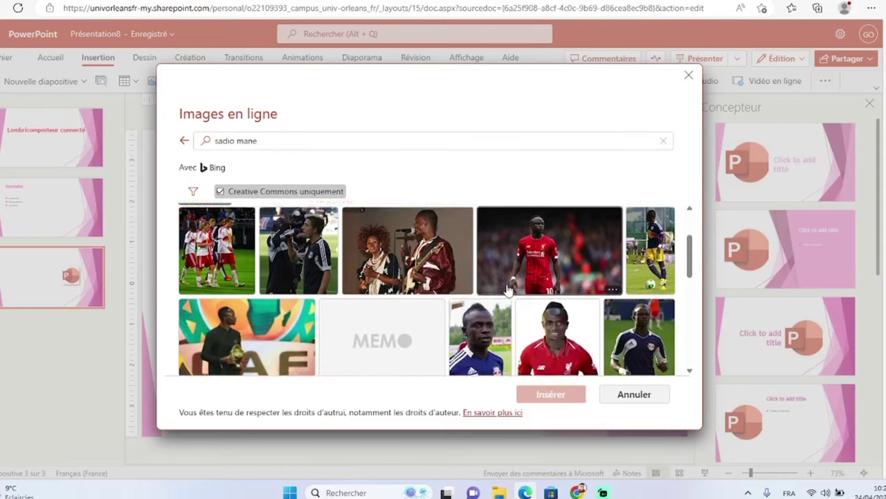
{"action": "left_click", "coordinate": [487, 308]}
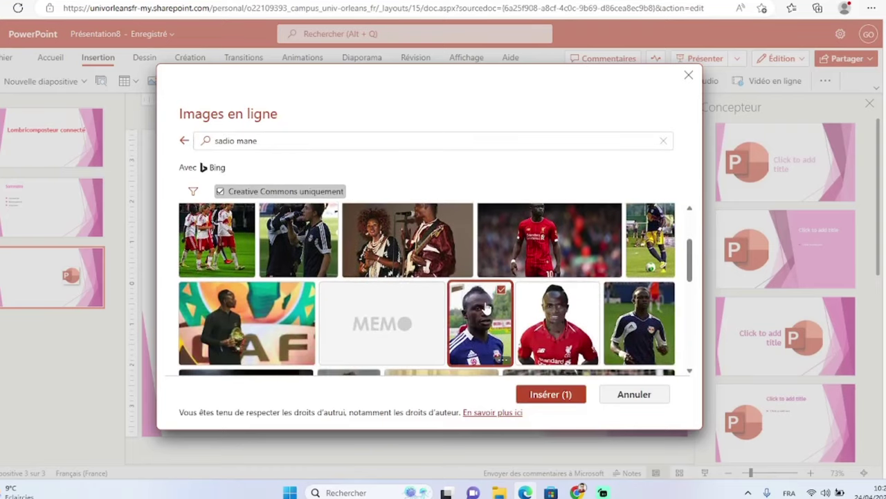
{"action": "left_click", "coordinate": [542, 395]}
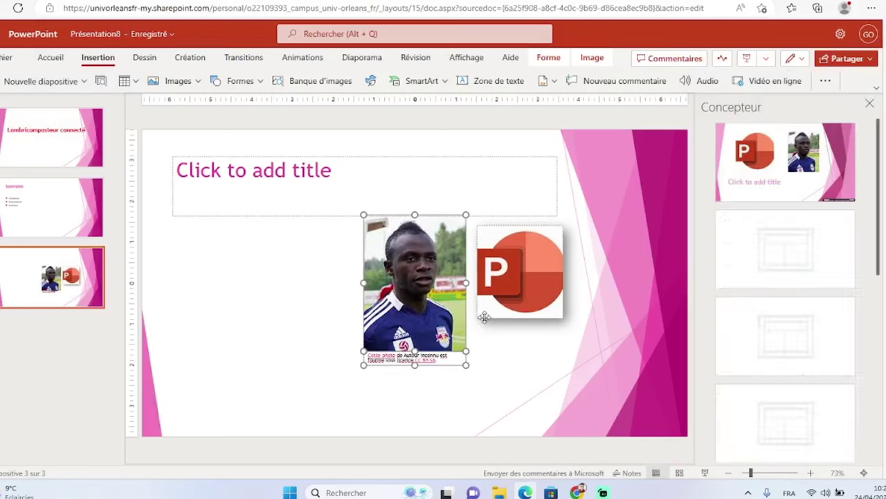
{"action": "left_click", "coordinate": [439, 407]}
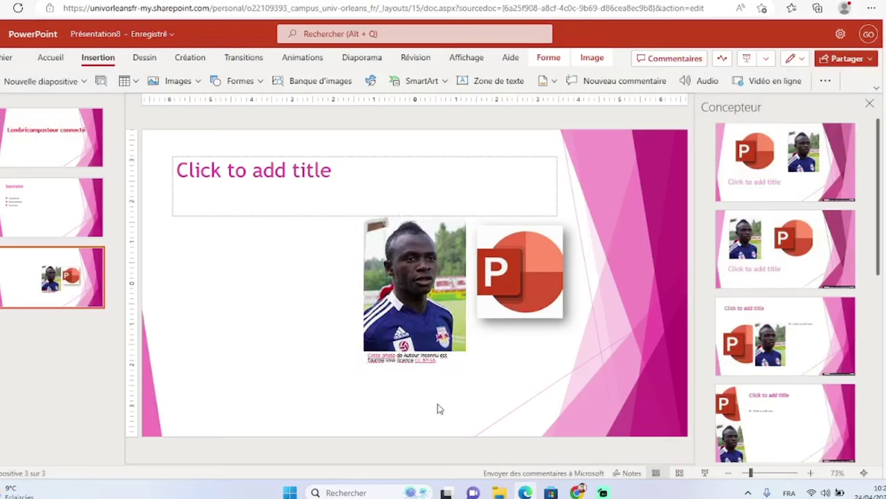
Delete the photo's attribution caption and move the photo to the slide's left side.
{"action": "left_click", "coordinate": [421, 353]}
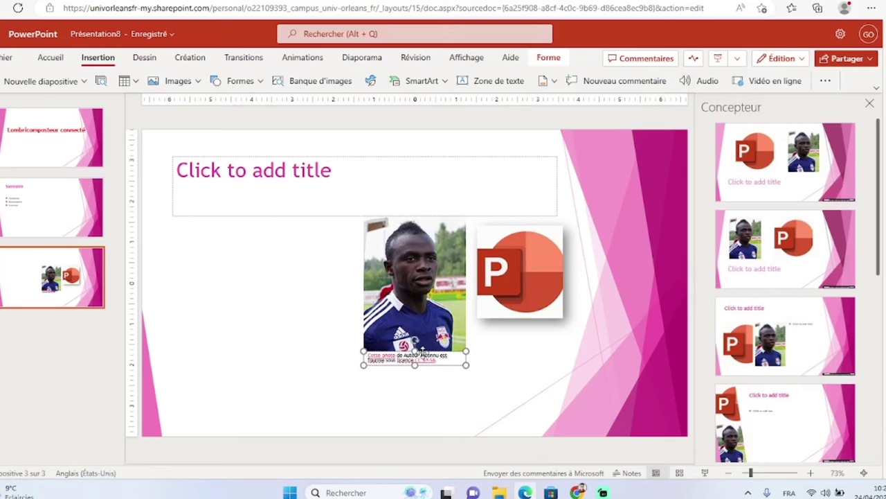
{"action": "key", "text": "Delete"}
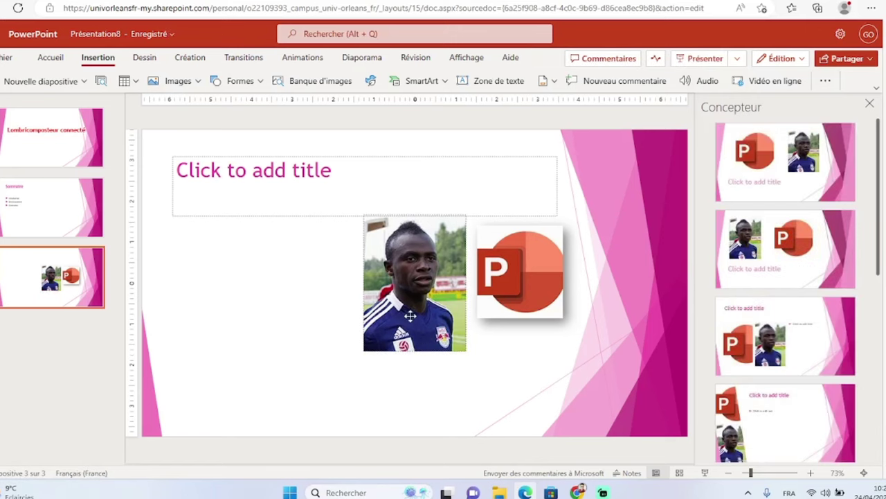
{"action": "mouse_move", "coordinate": [409, 312]}
{"action": "left_mouse_down"}
{"action": "mouse_move", "coordinate": [327, 335]}
{"action": "mouse_move", "coordinate": [230, 340]}
{"action": "left_mouse_up"}
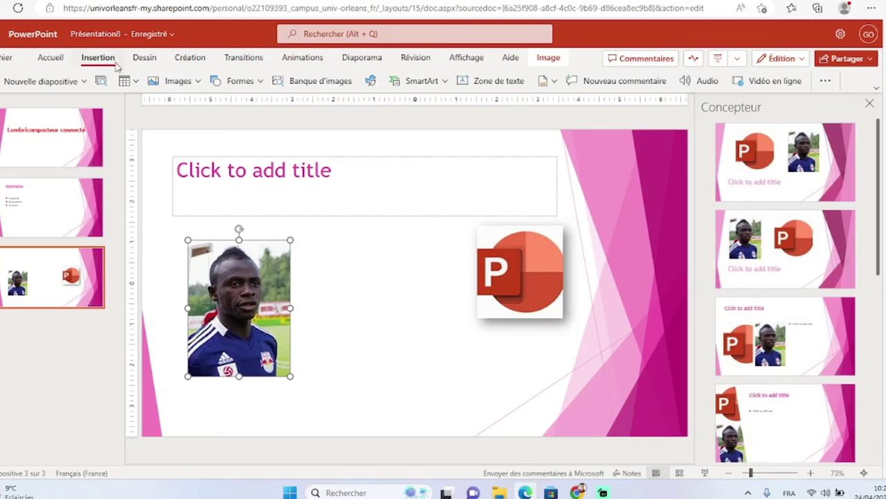
Insert the yellow sports car web picture from the Voiture category and move it lower on the slide.
{"action": "left_click", "coordinate": [174, 81]}
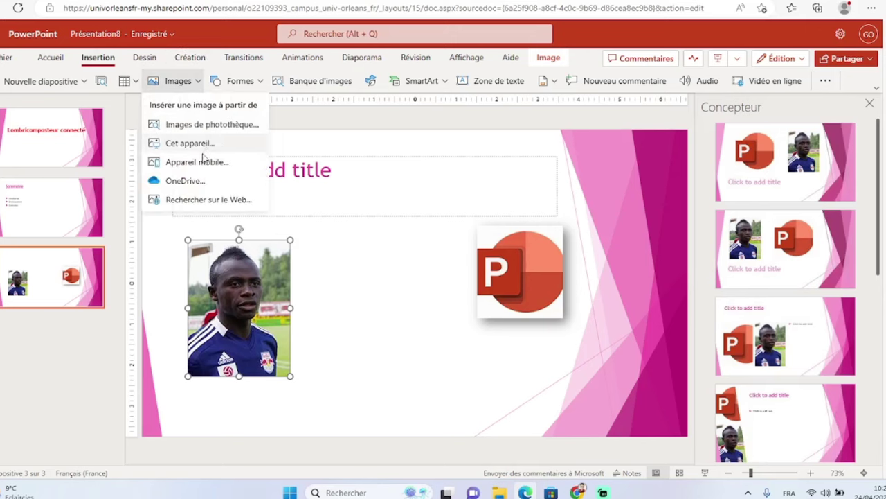
{"action": "left_click", "coordinate": [199, 200]}
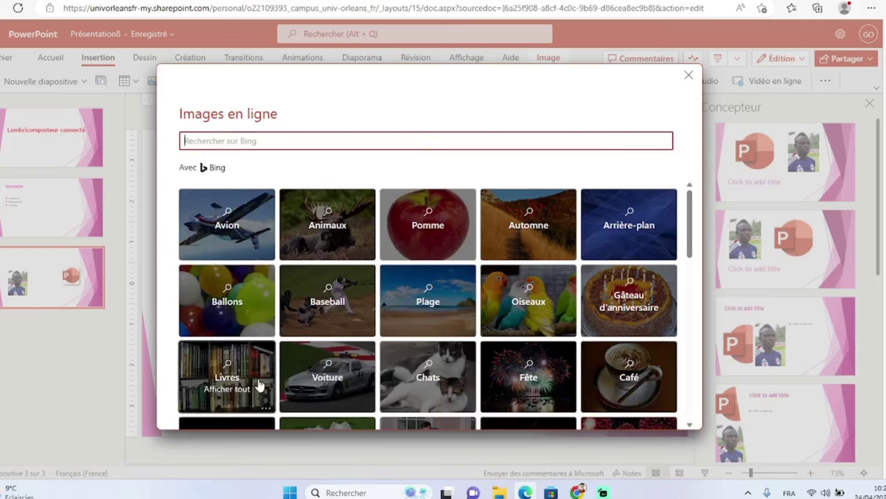
{"action": "left_click", "coordinate": [335, 369]}
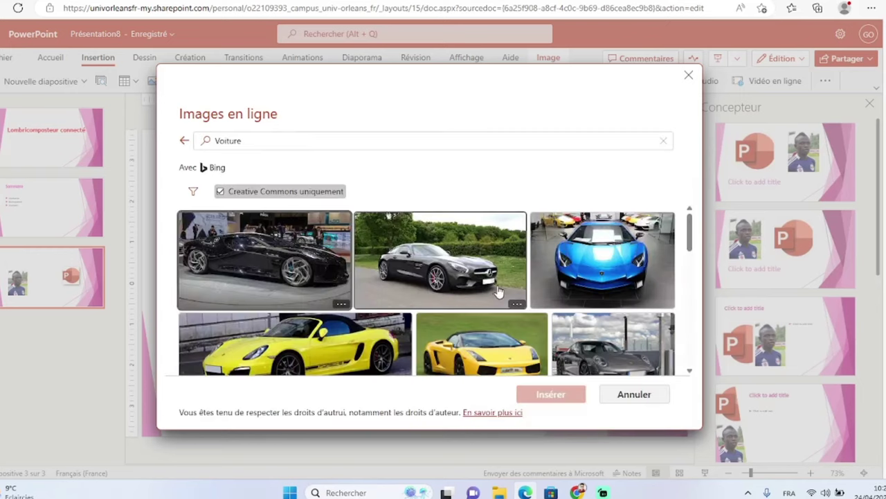
{"action": "scroll", "coordinate": [497, 291], "scroll_direction": "down", "scroll_amount": 1}
{"action": "left_click", "coordinate": [350, 289]}
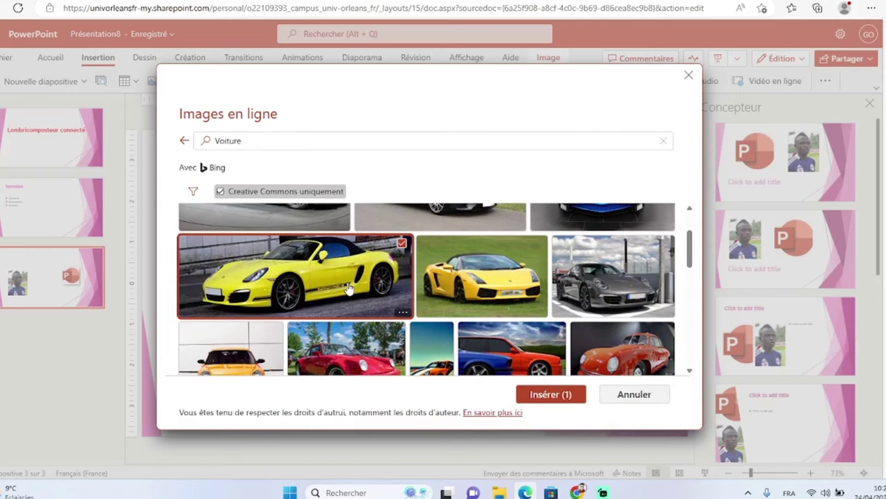
{"action": "left_click", "coordinate": [550, 394]}
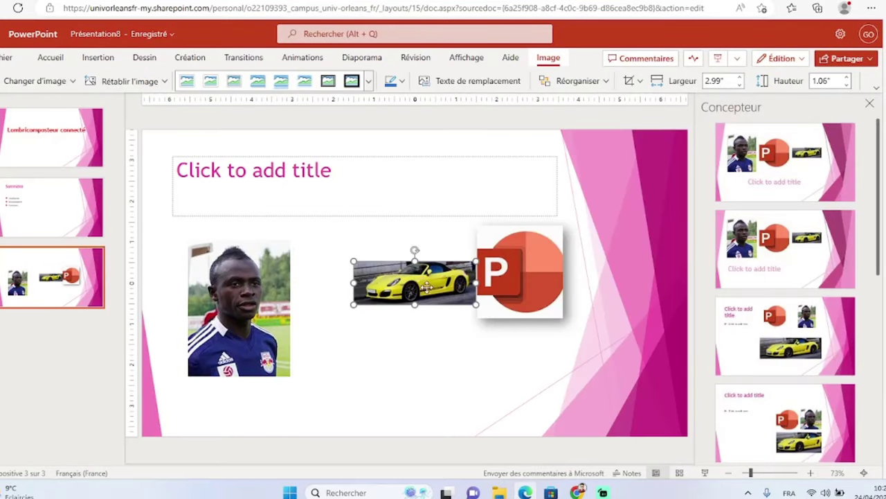
{"action": "left_click_drag", "start_coordinate": [427, 286], "coordinate": [425, 365]}
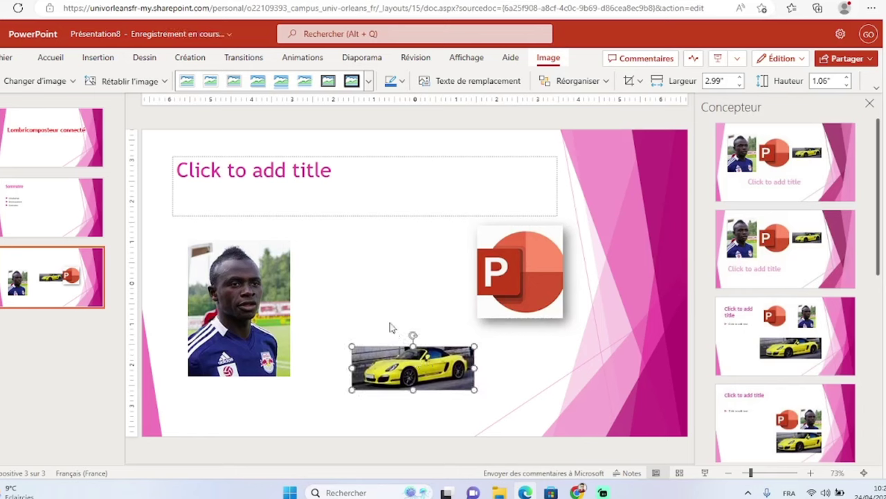
Rotate the player photo to a slight tilt.
{"action": "left_click", "coordinate": [218, 292]}
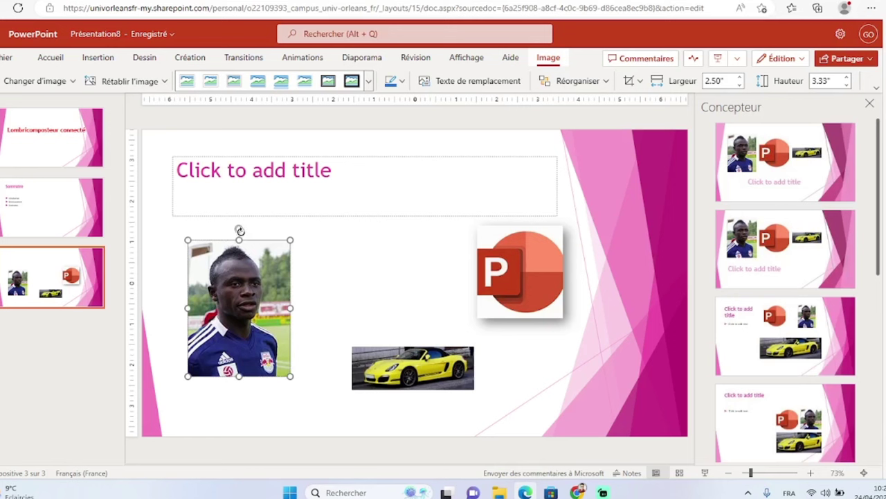
{"action": "mouse_move", "coordinate": [238, 227]}
{"action": "left_mouse_down"}
{"action": "mouse_move", "coordinate": [241, 306]}
{"action": "mouse_move", "coordinate": [238, 274]}
{"action": "left_mouse_up"}
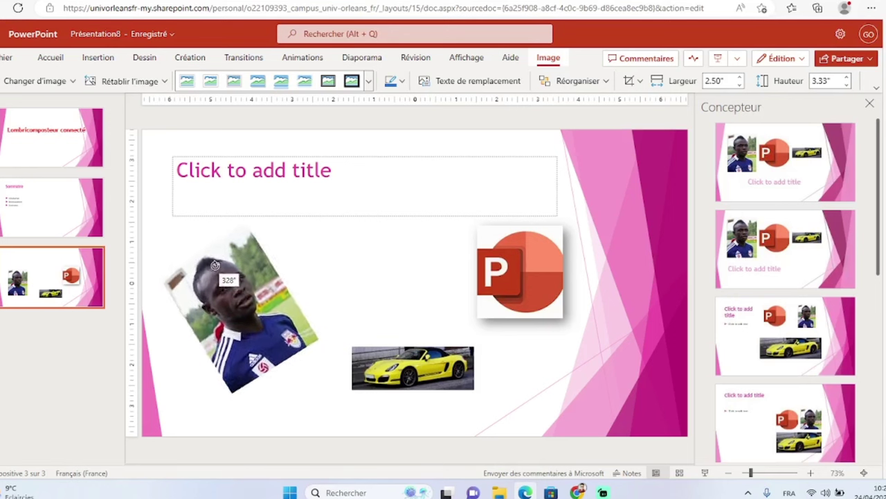
{"action": "left_click_drag", "start_coordinate": [239, 275], "coordinate": [250, 278]}
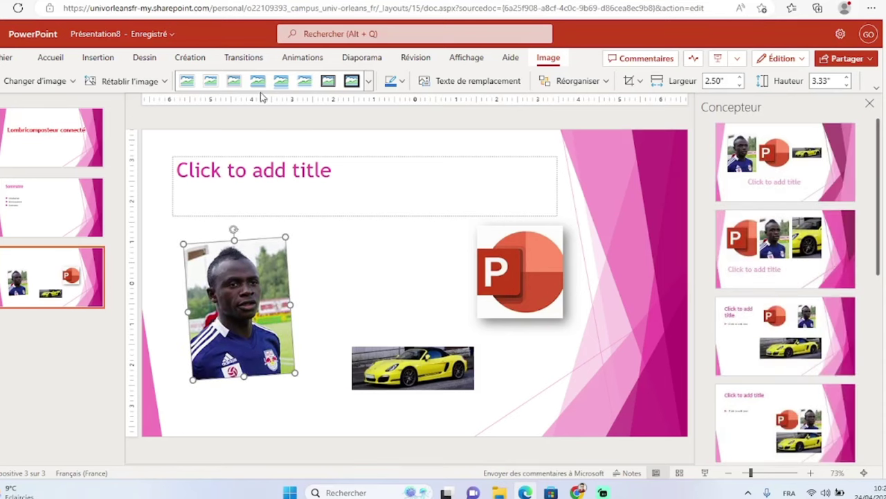
Apply a simple white frame picture style to the player photo.
{"action": "left_click", "coordinate": [197, 83]}
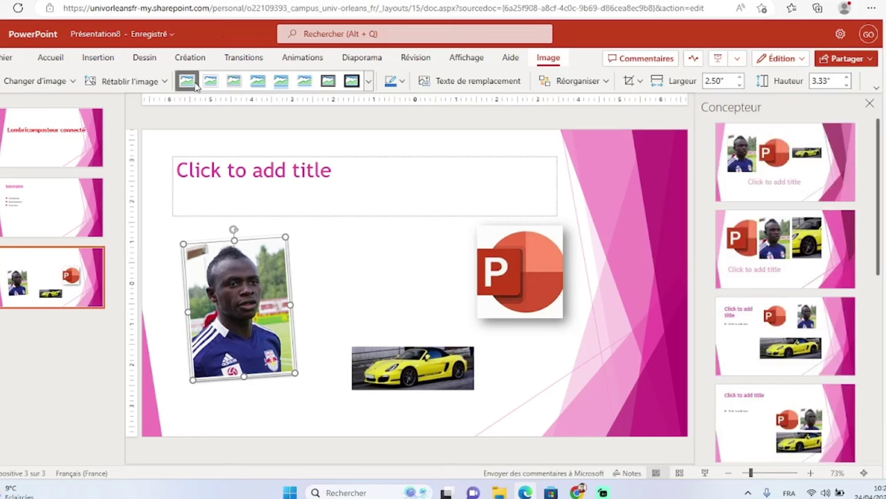
{"action": "left_click", "coordinate": [210, 83]}
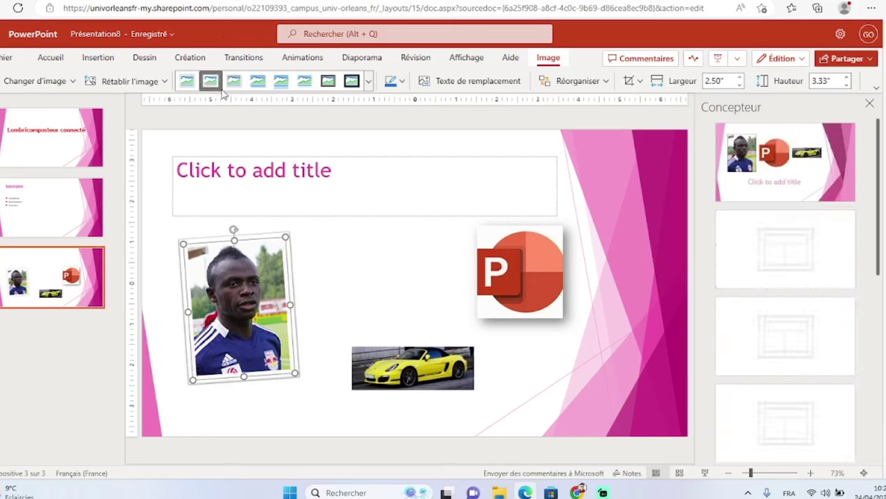
{"action": "left_click", "coordinate": [330, 266]}
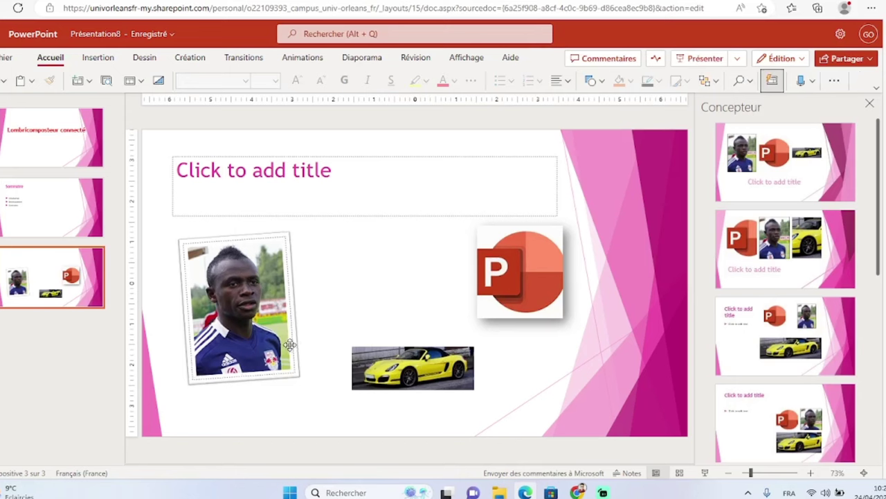
{"action": "left_click", "coordinate": [257, 282]}
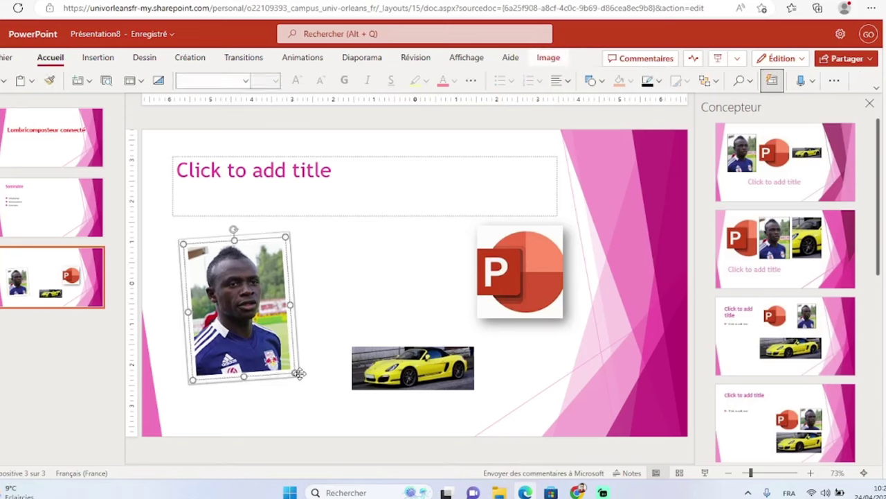
Resize the player photo from its corner, then move the yellow car up between the photo and logo.
{"action": "left_click_drag", "start_coordinate": [296, 374], "coordinate": [248, 304]}
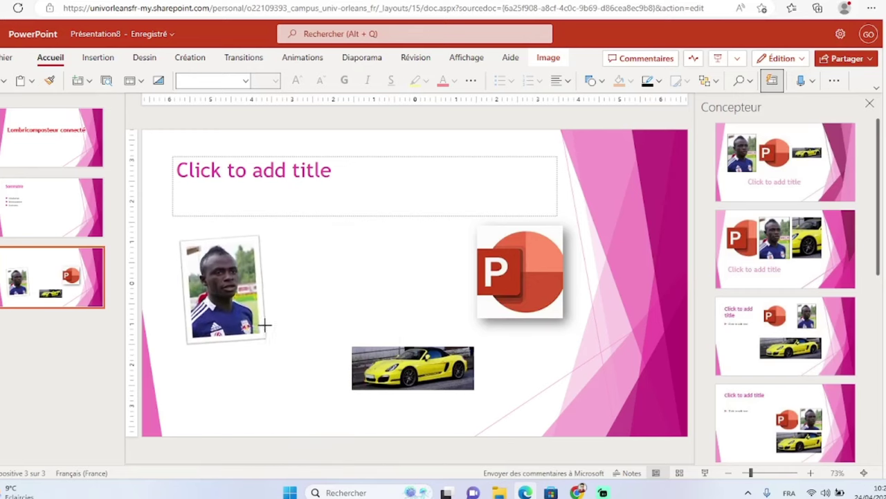
{"action": "mouse_move", "coordinate": [248, 305]}
{"action": "left_mouse_down"}
{"action": "mouse_move", "coordinate": [324, 365]}
{"action": "mouse_move", "coordinate": [277, 322]}
{"action": "left_mouse_up"}
{"action": "left_click", "coordinate": [374, 306]}
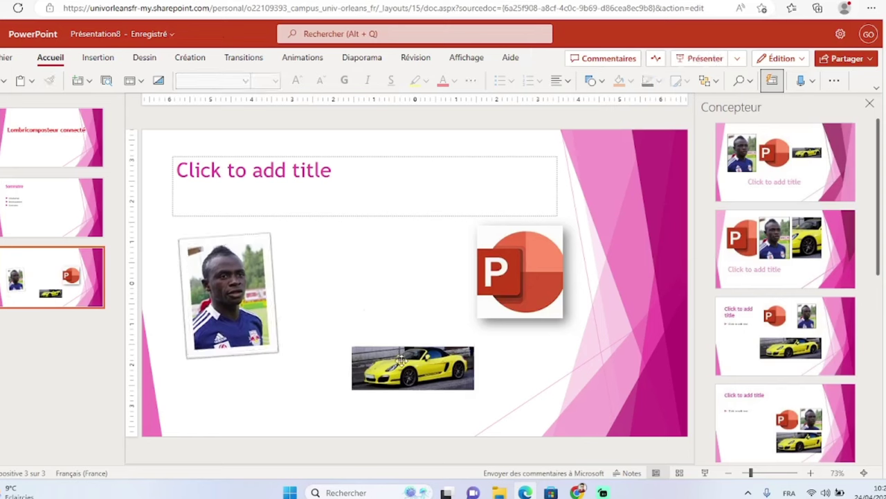
{"action": "left_click_drag", "start_coordinate": [400, 360], "coordinate": [363, 269]}
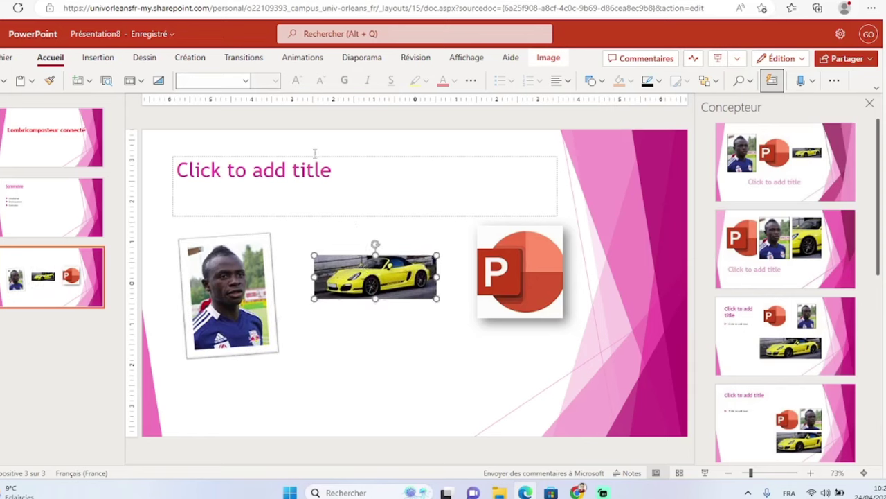
Draw a 2.28" by 2.00" pink oval shape beneath the yellow car picture.
{"action": "left_click", "coordinate": [103, 59]}
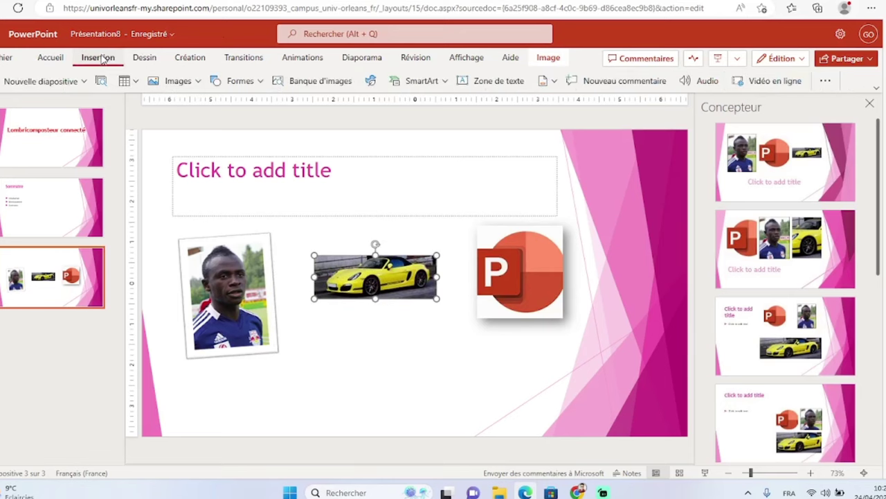
{"action": "left_click", "coordinate": [253, 82]}
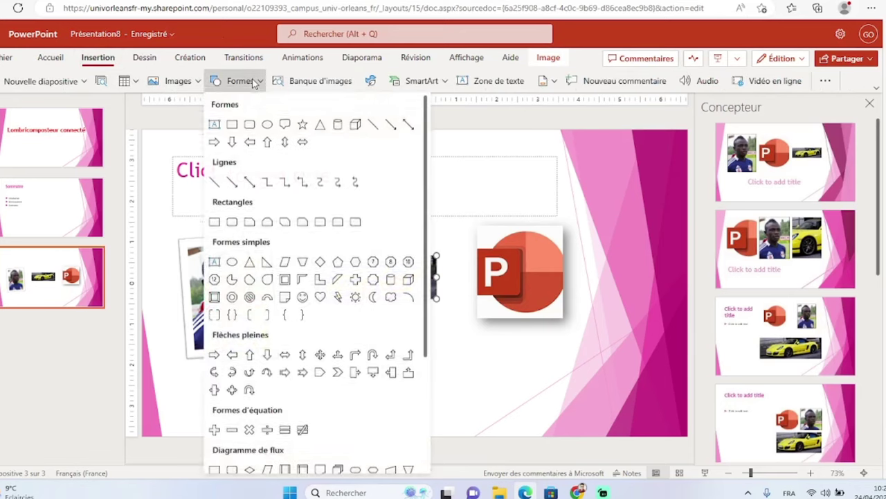
{"action": "left_click", "coordinate": [252, 81]}
{"action": "left_click", "coordinate": [252, 82]}
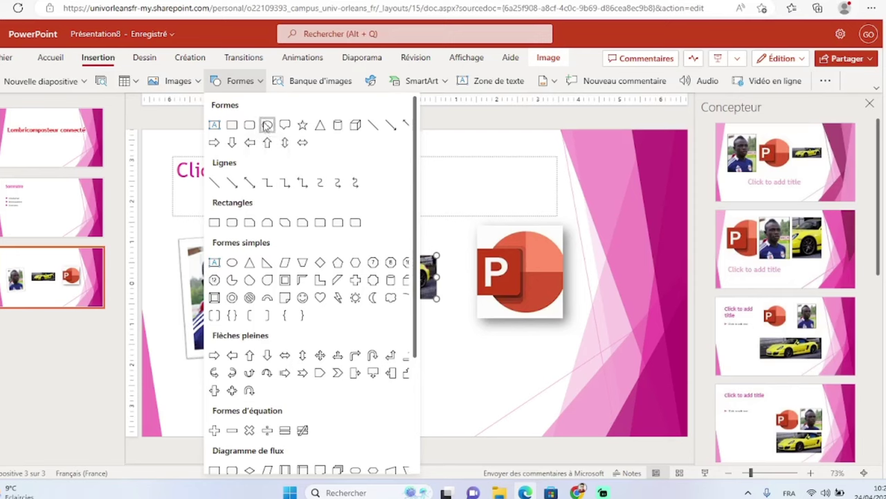
{"action": "left_click", "coordinate": [267, 126]}
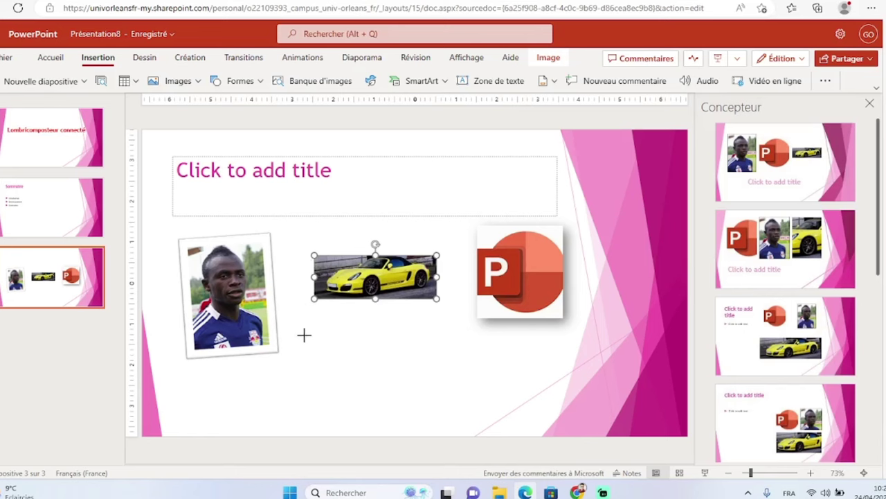
{"action": "left_click_drag", "start_coordinate": [303, 335], "coordinate": [388, 401]}
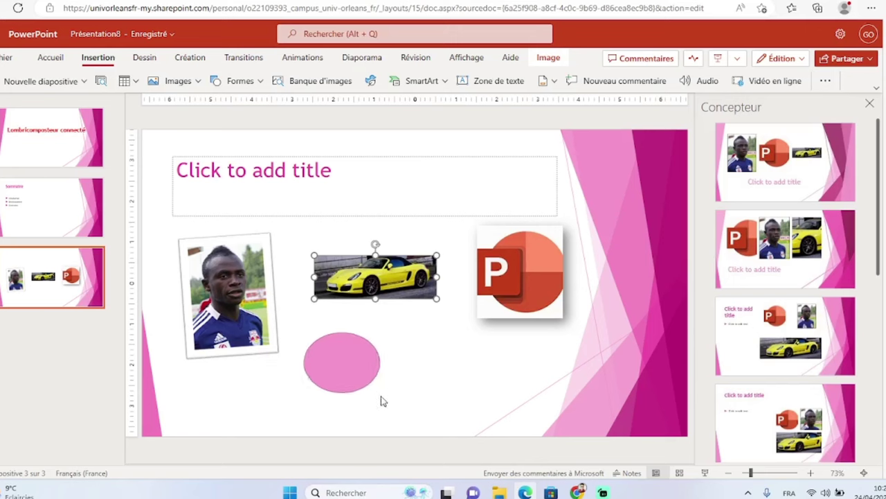
{"action": "left_click_drag", "start_coordinate": [388, 403], "coordinate": [398, 413]}
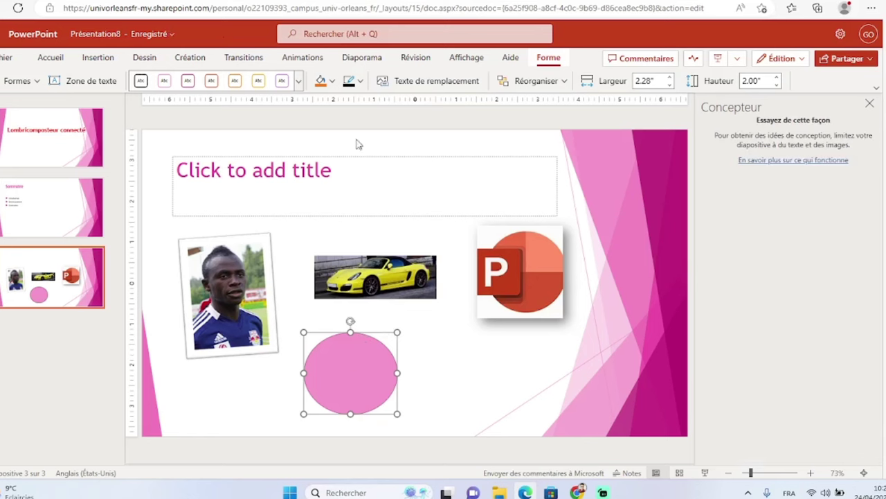
Fill the oval white and give it a dark pink 4½ pt outline.
{"action": "left_click", "coordinate": [332, 83]}
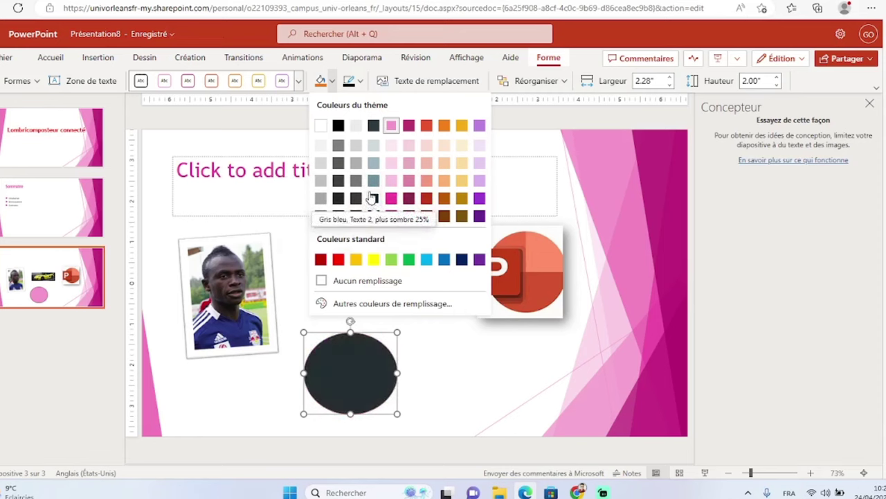
{"action": "left_click", "coordinate": [323, 127]}
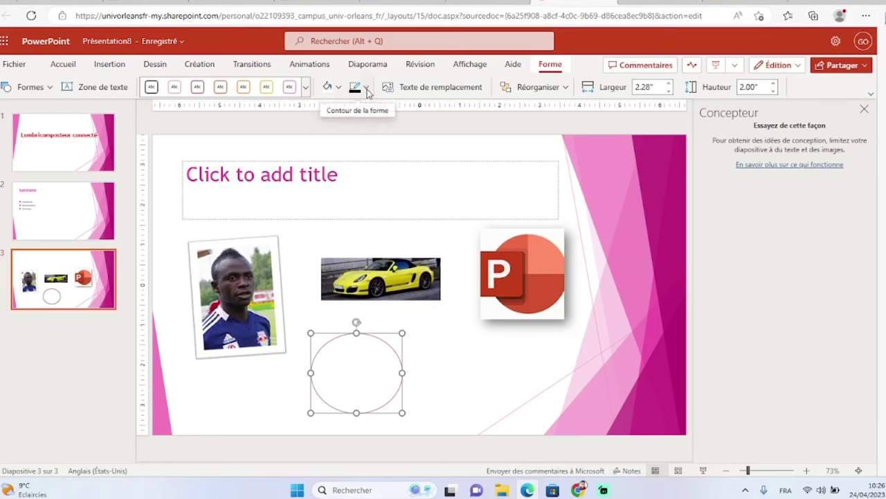
{"action": "left_click", "coordinate": [367, 88]}
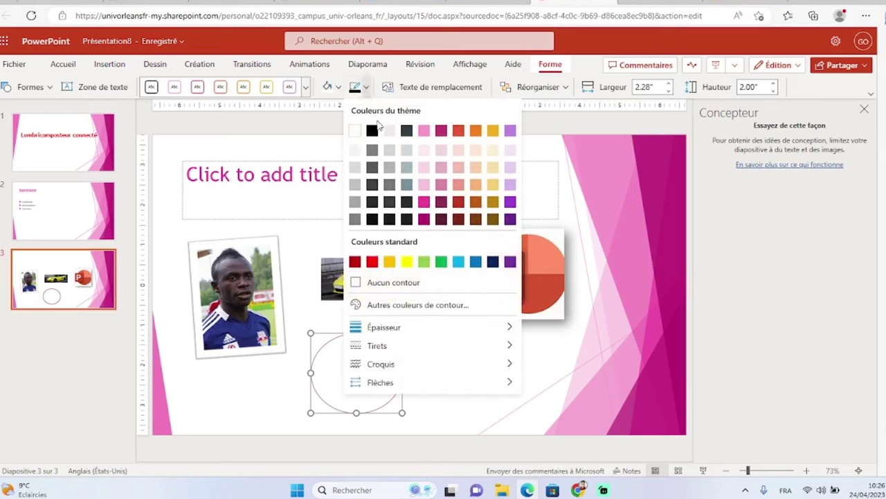
{"action": "left_click", "coordinate": [441, 131]}
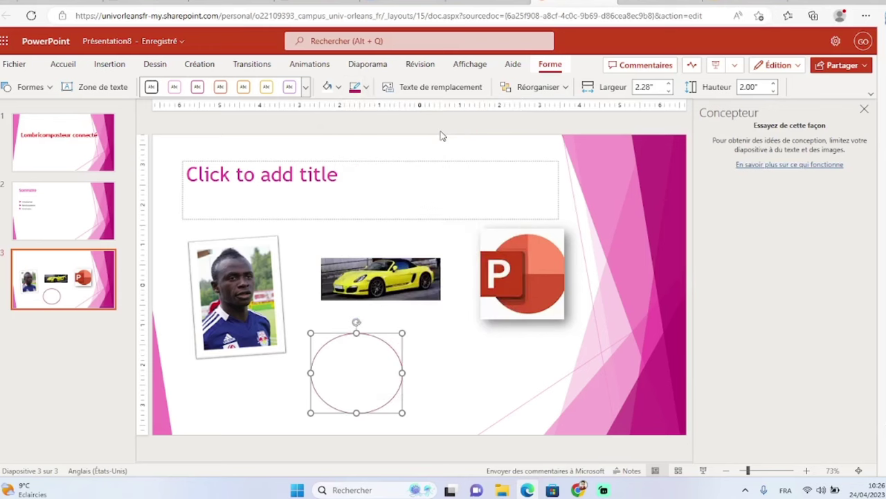
{"action": "left_click", "coordinate": [368, 90]}
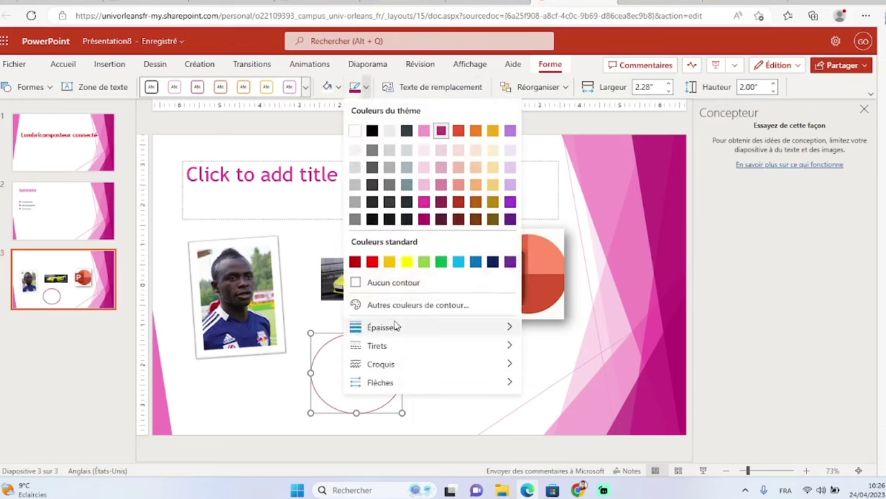
{"action": "mouse_move", "coordinate": [396, 330]}
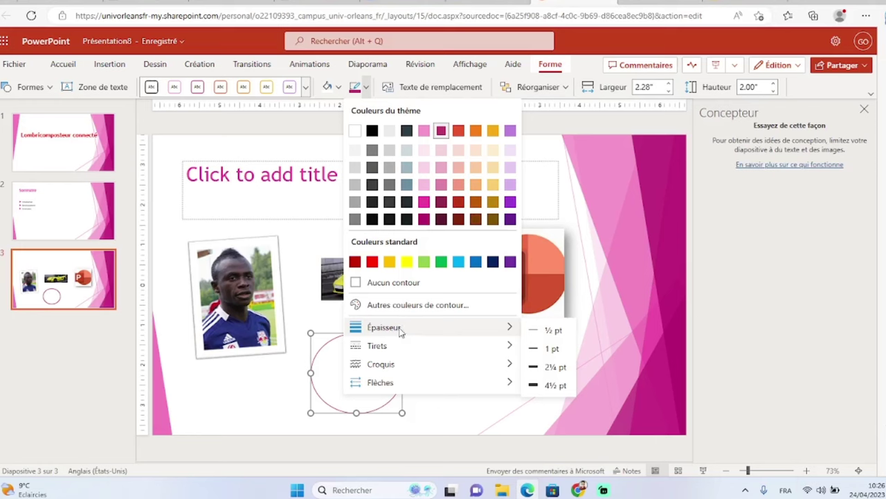
{"action": "left_click", "coordinate": [537, 386]}
{"action": "left_click", "coordinate": [440, 386]}
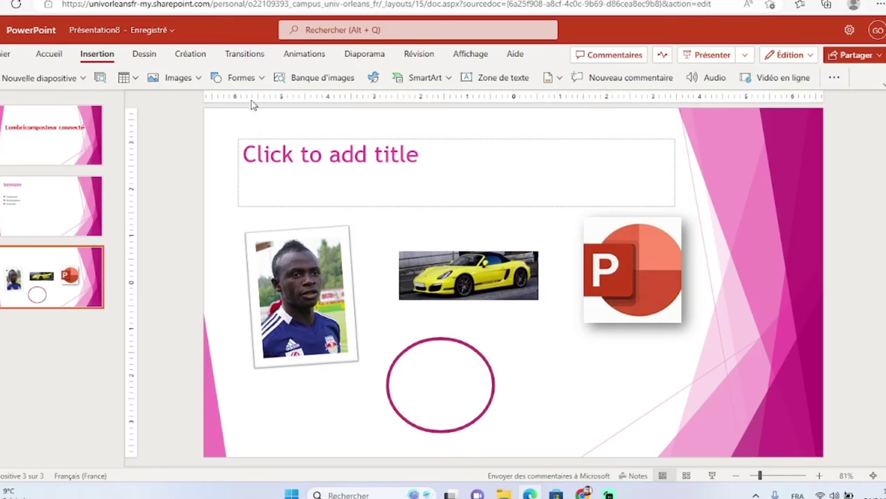
Draw a 3.04" by 0.68" rectangle to the right of the circle.
{"action": "left_click", "coordinate": [263, 78]}
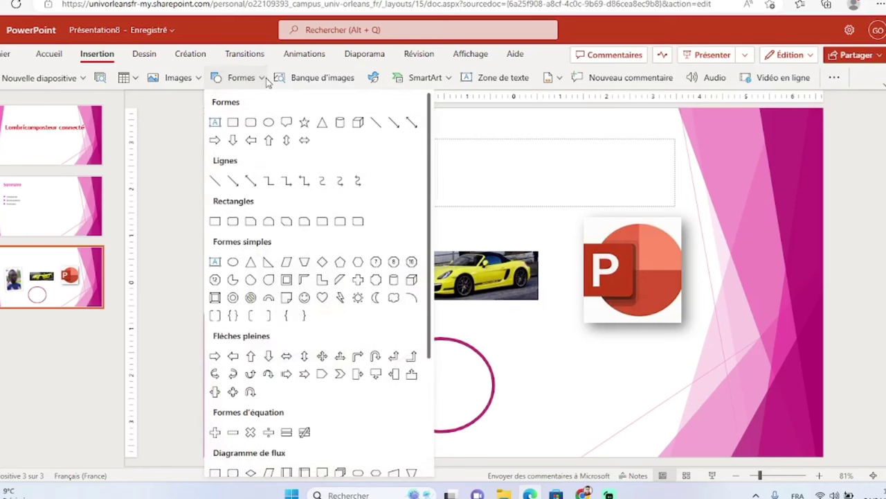
{"action": "left_click", "coordinate": [215, 221]}
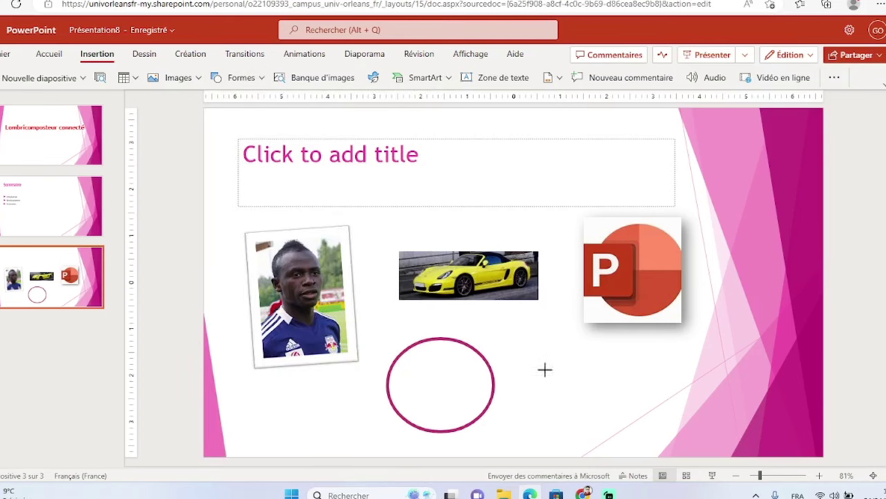
{"action": "left_click_drag", "start_coordinate": [534, 363], "coordinate": [676, 397]}
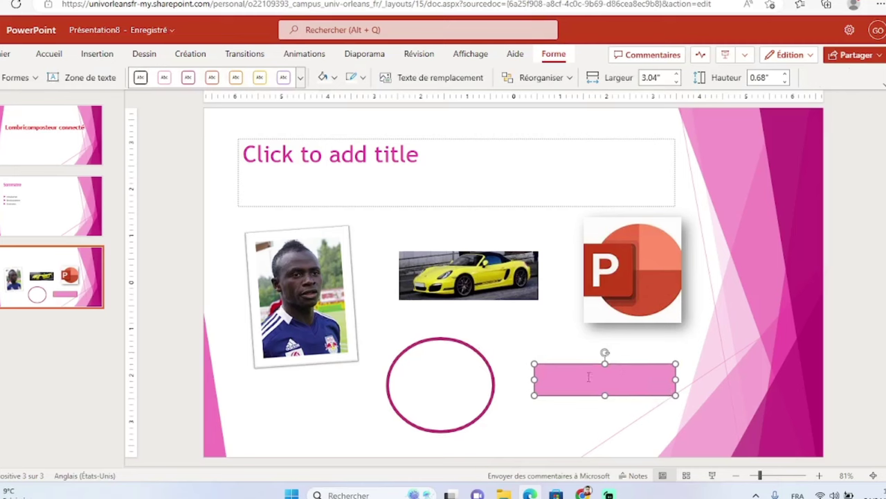
Remove the rectangle's fill and give it a black 4½ pt outline.
{"action": "left_click", "coordinate": [322, 78]}
{"action": "left_click", "coordinate": [335, 78]}
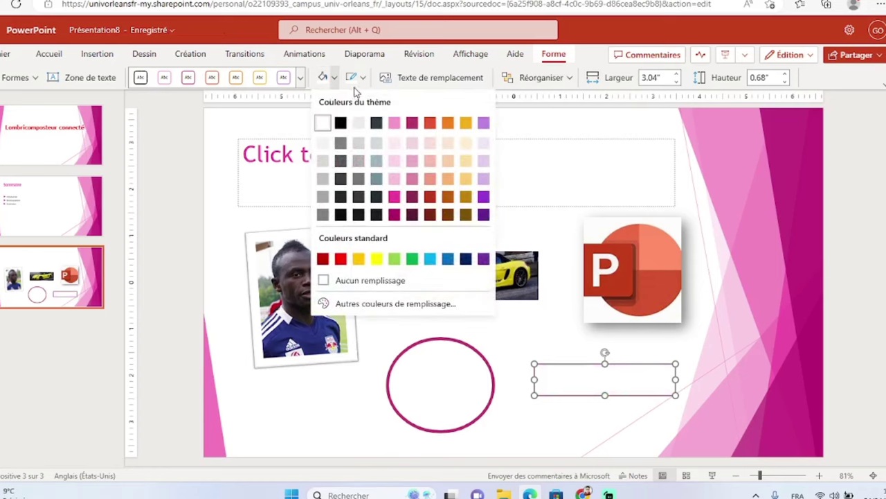
{"action": "left_click", "coordinate": [363, 78]}
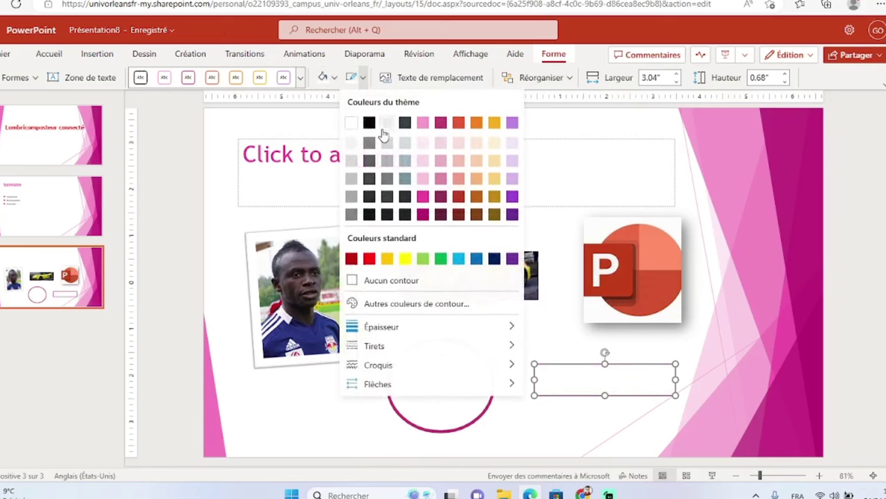
{"action": "left_click", "coordinate": [369, 124]}
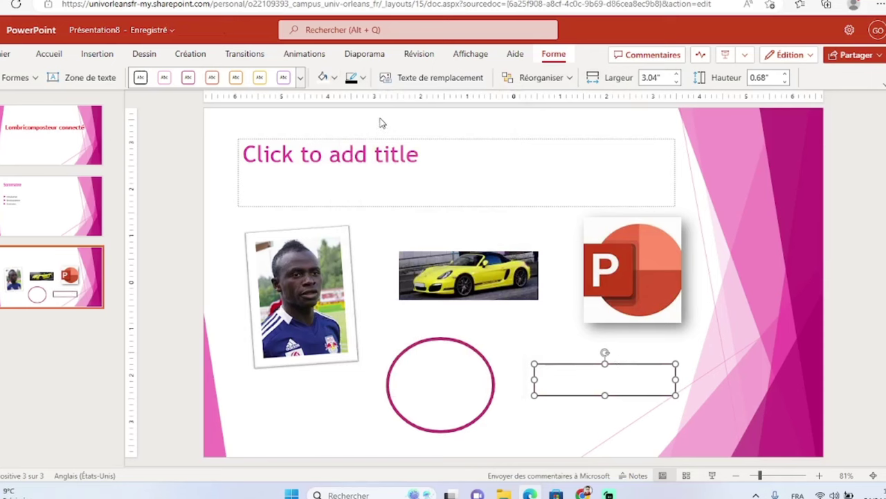
{"action": "left_click", "coordinate": [363, 79]}
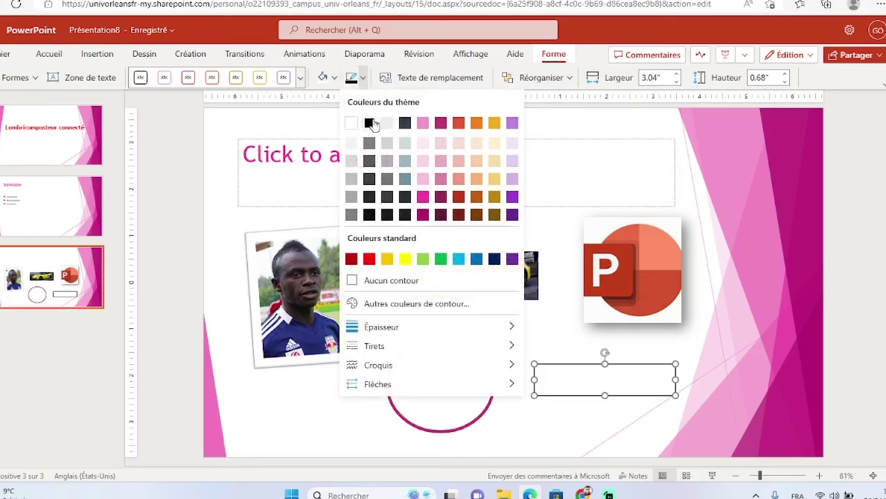
{"action": "mouse_move", "coordinate": [437, 331]}
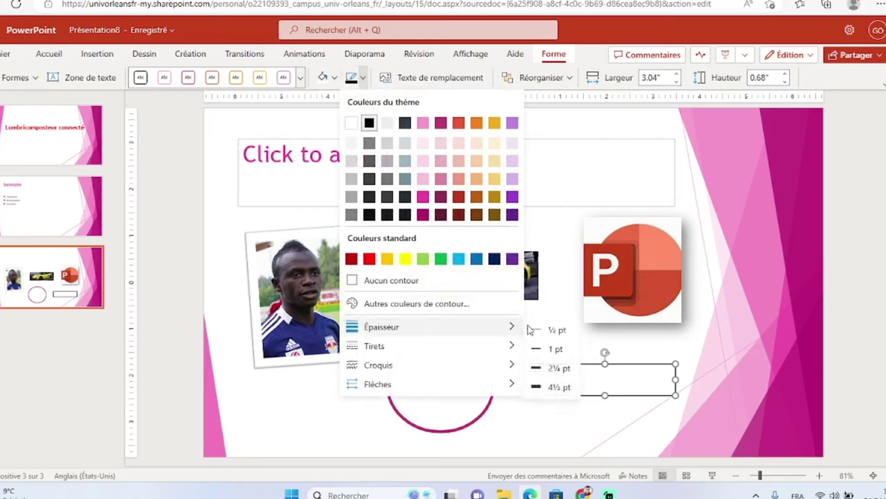
{"action": "left_click", "coordinate": [559, 387]}
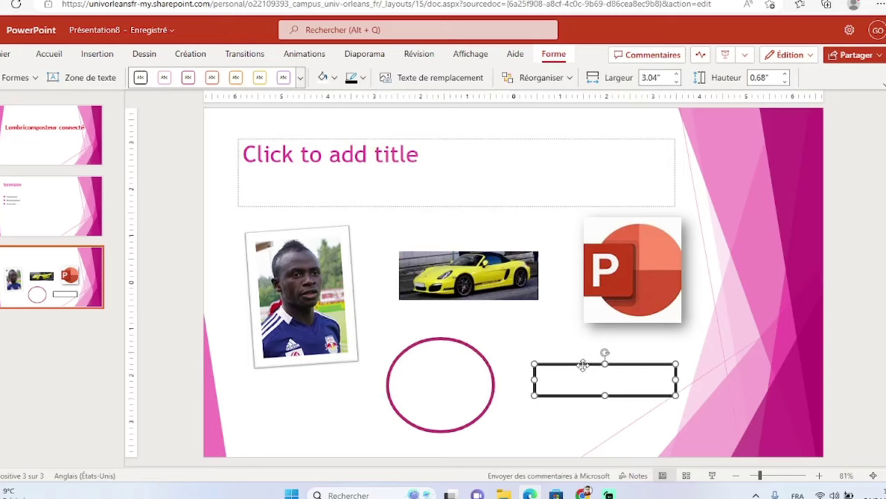
{"action": "left_click", "coordinate": [527, 340]}
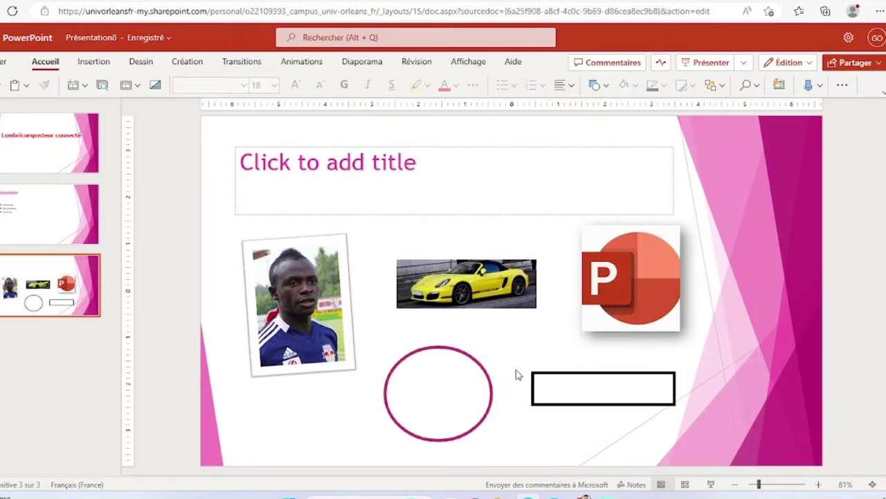
Open the rectangle's context menu, then dismiss it and deselect the rectangle.
{"action": "left_click", "coordinate": [567, 381]}
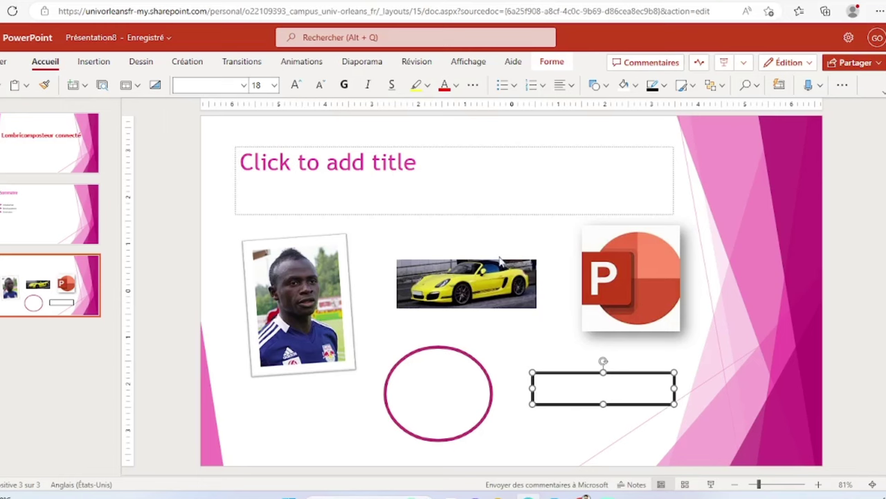
{"action": "left_click", "coordinate": [566, 383]}
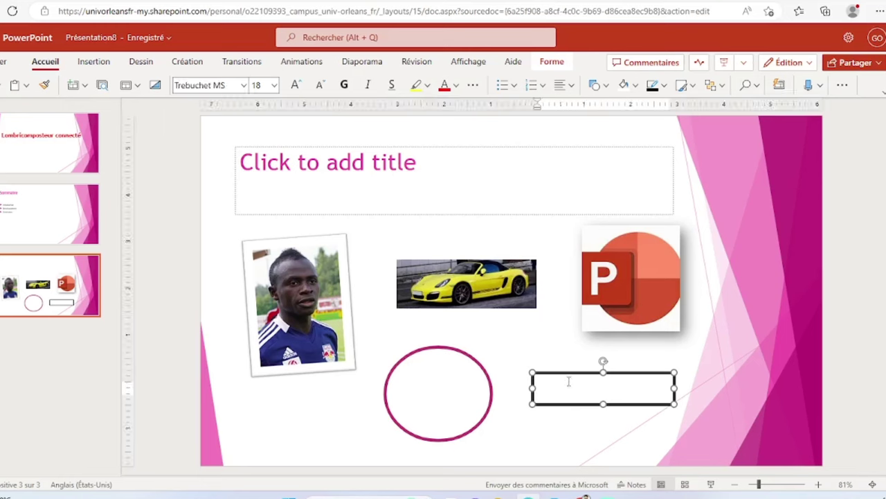
{"action": "right_click", "coordinate": [569, 381]}
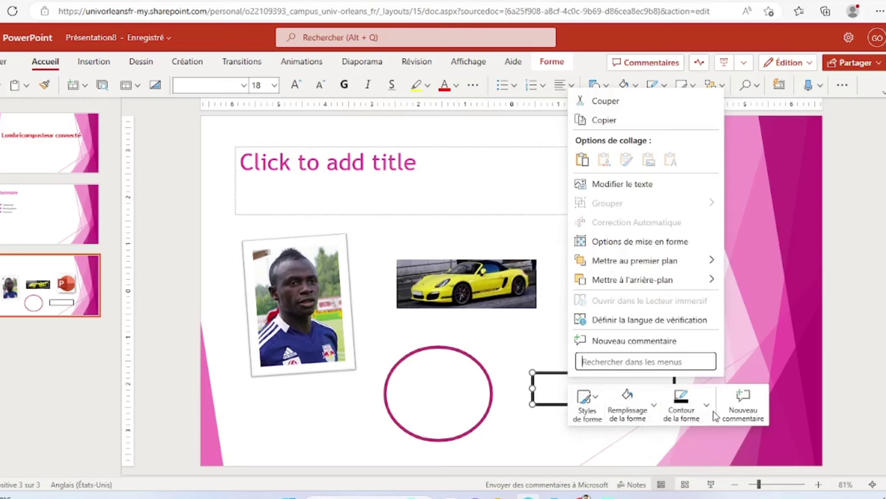
{"action": "left_click", "coordinate": [246, 139]}
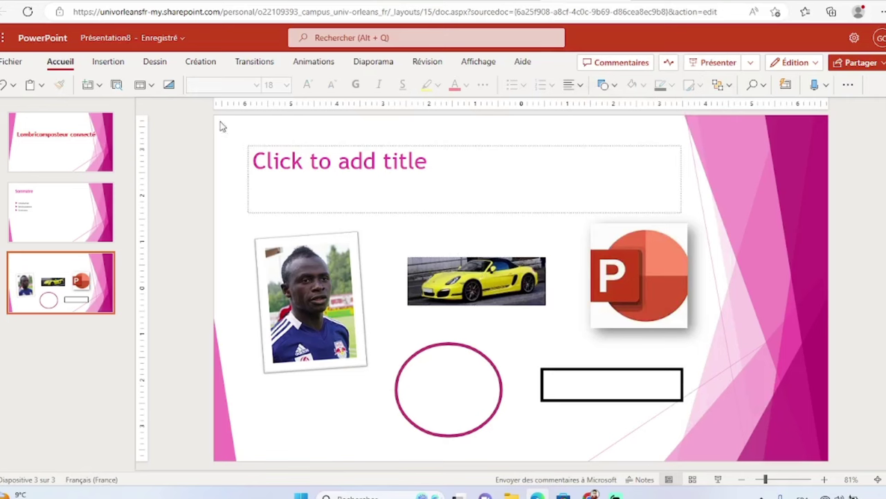
{"action": "left_click", "coordinate": [108, 62]}
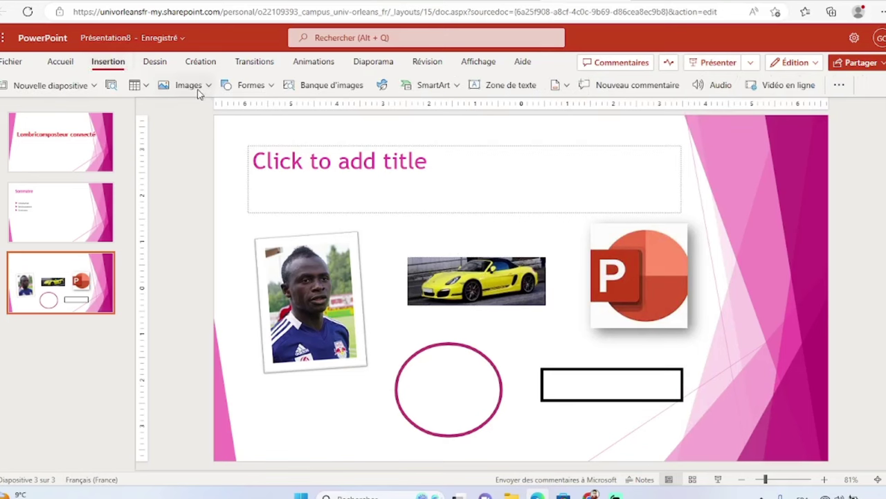
Add a text box reading 'Voiture' and move it beneath the car picture.
{"action": "left_click", "coordinate": [252, 85]}
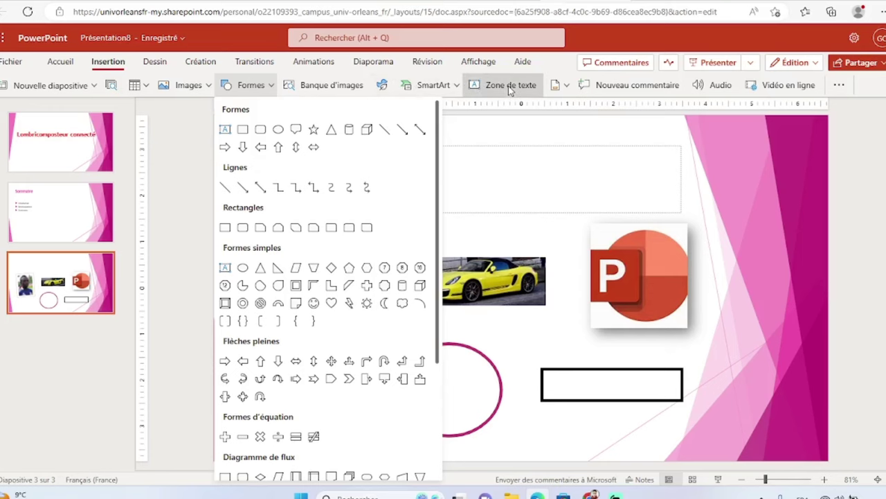
{"action": "left_click", "coordinate": [508, 86]}
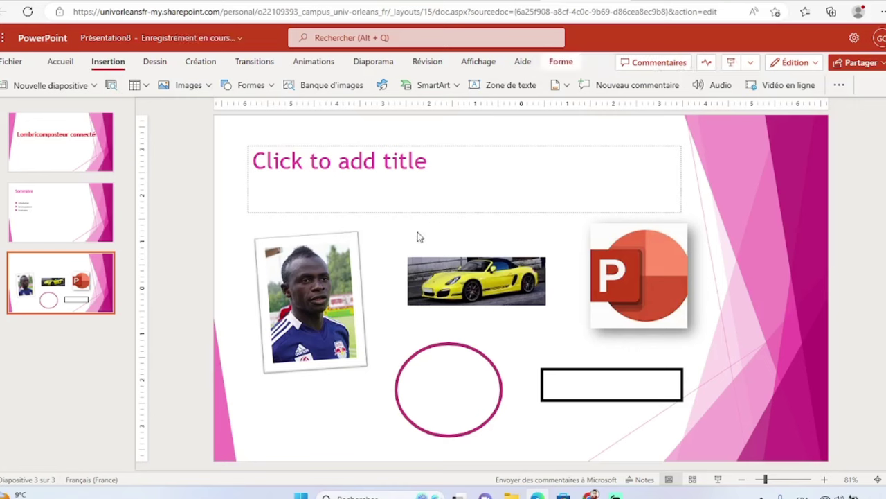
{"action": "left_click", "coordinate": [417, 231]}
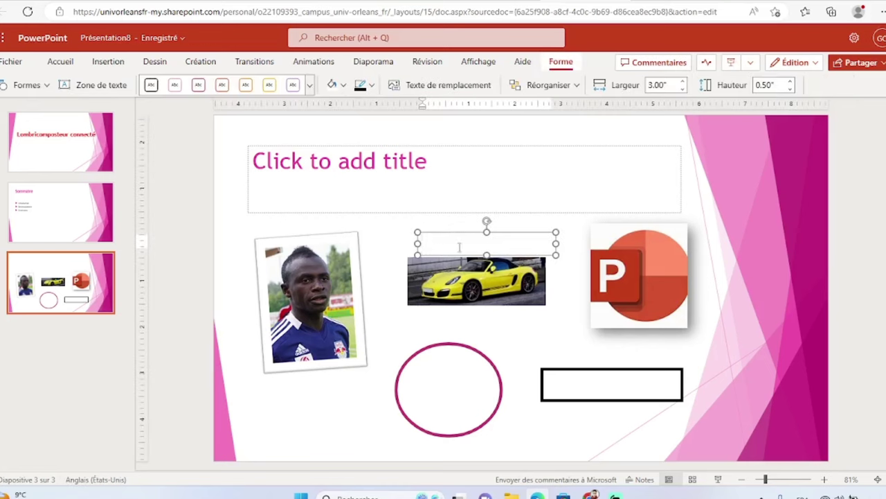
{"action": "type", "text": "Voit"}
{"action": "type", "text": "ure"}
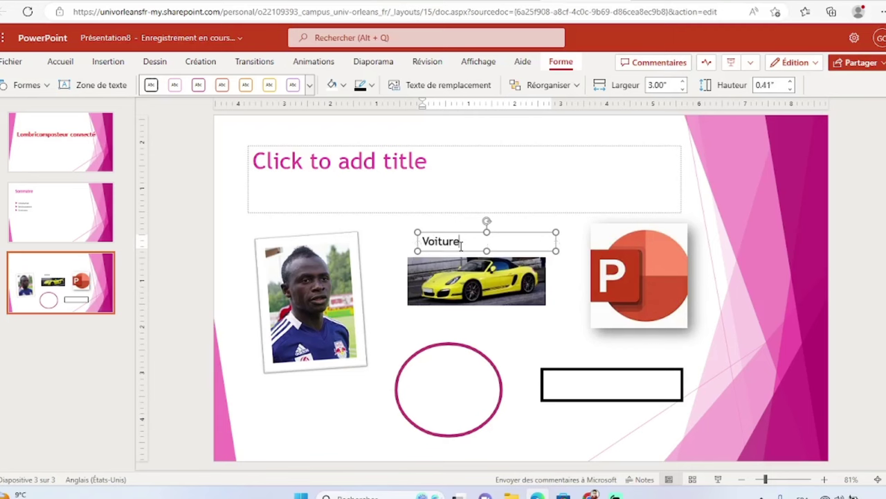
{"action": "left_click", "coordinate": [590, 227]}
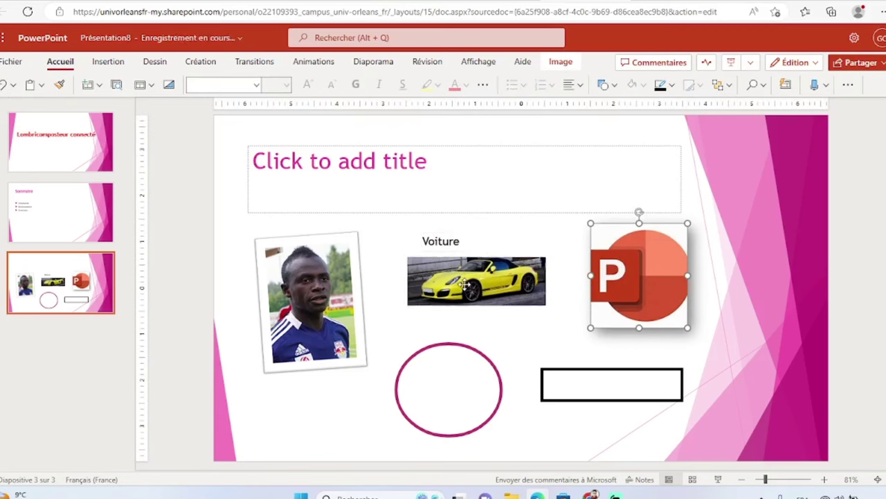
{"action": "left_click", "coordinate": [450, 250]}
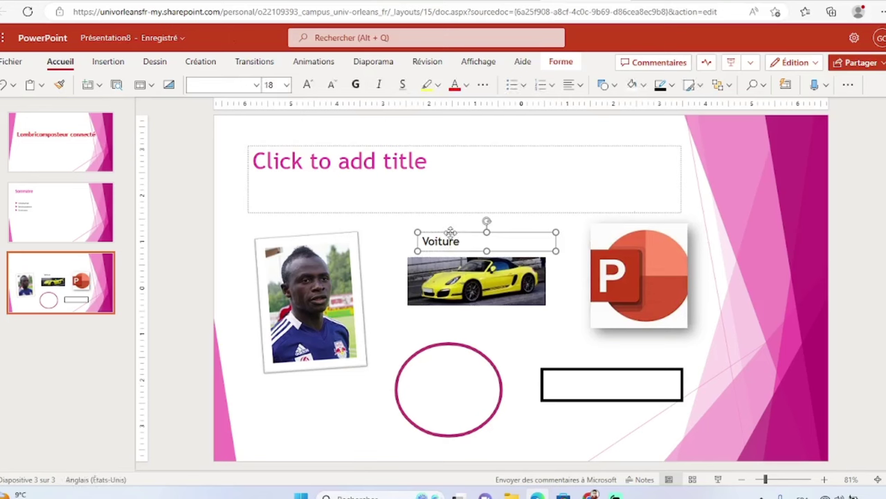
{"action": "left_click_drag", "start_coordinate": [451, 228], "coordinate": [486, 302]}
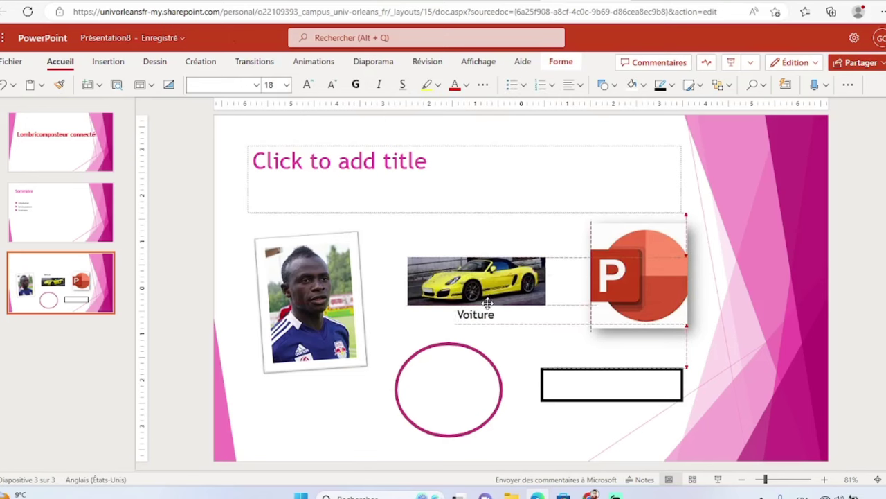
{"action": "left_click", "coordinate": [509, 353]}
Make the word Voiture red and bold.
{"action": "left_click", "coordinate": [482, 314]}
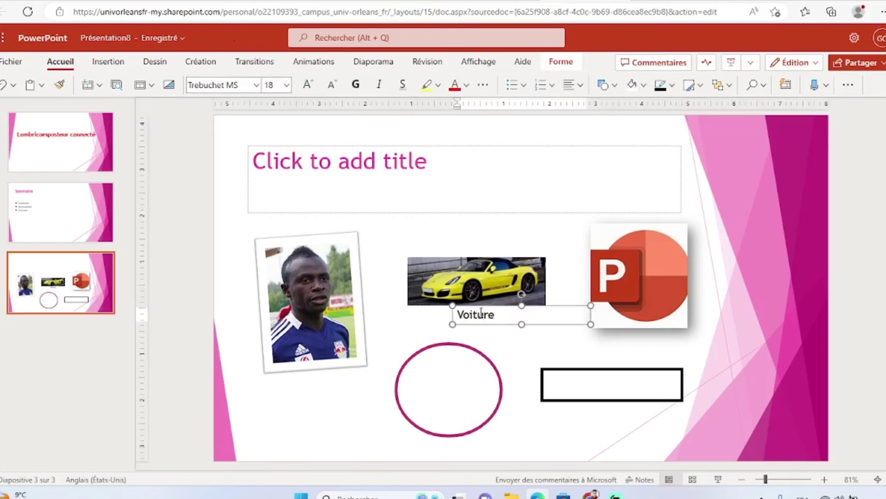
{"action": "double_click", "coordinate": [478, 314]}
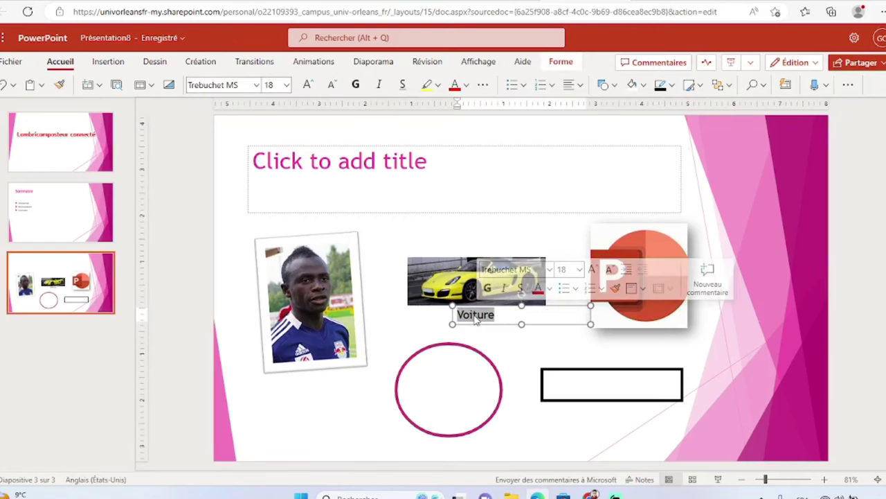
{"action": "left_click", "coordinate": [538, 289]}
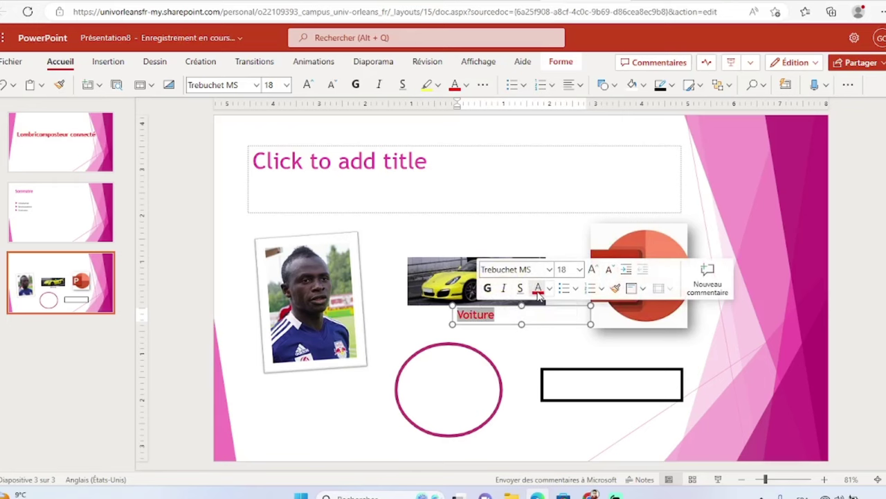
{"action": "left_click", "coordinate": [489, 289]}
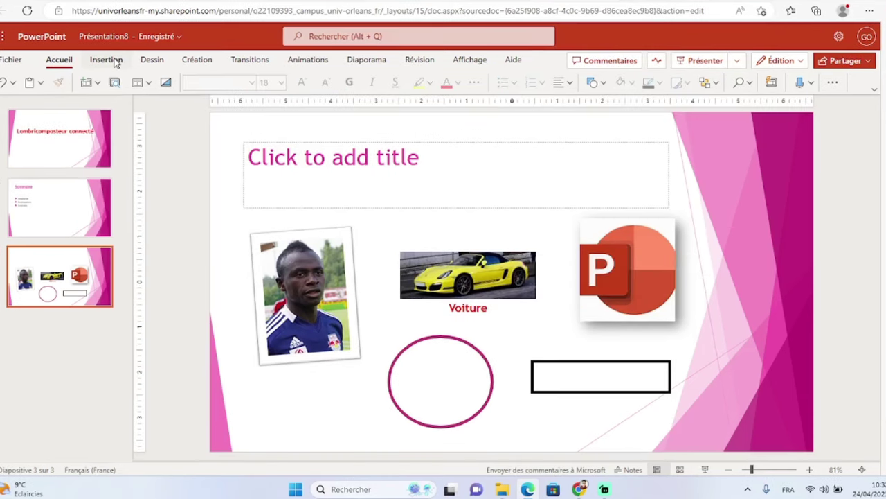
Insert a 5x3 table on slide 3.
{"action": "left_click", "coordinate": [106, 60]}
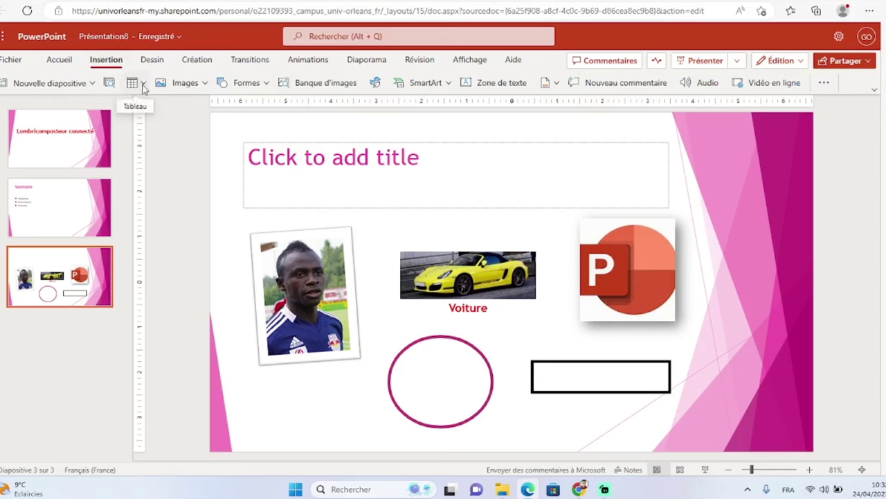
{"action": "left_click", "coordinate": [144, 83]}
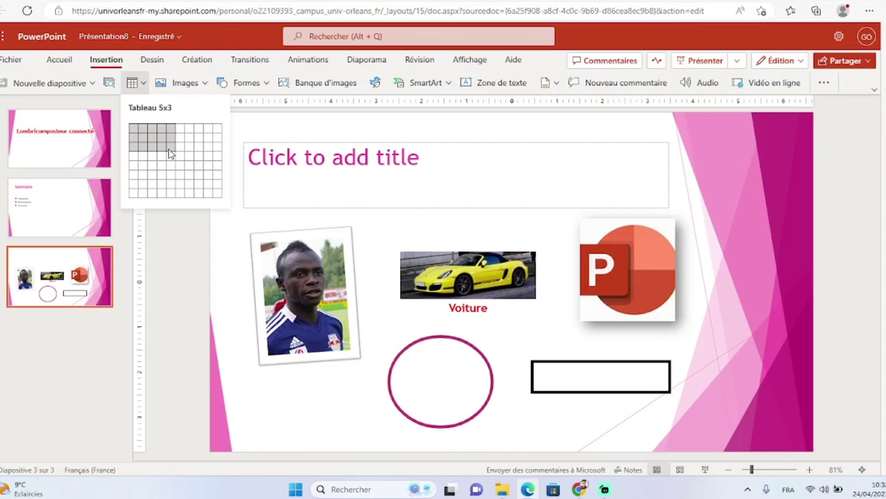
{"action": "left_click", "coordinate": [171, 153]}
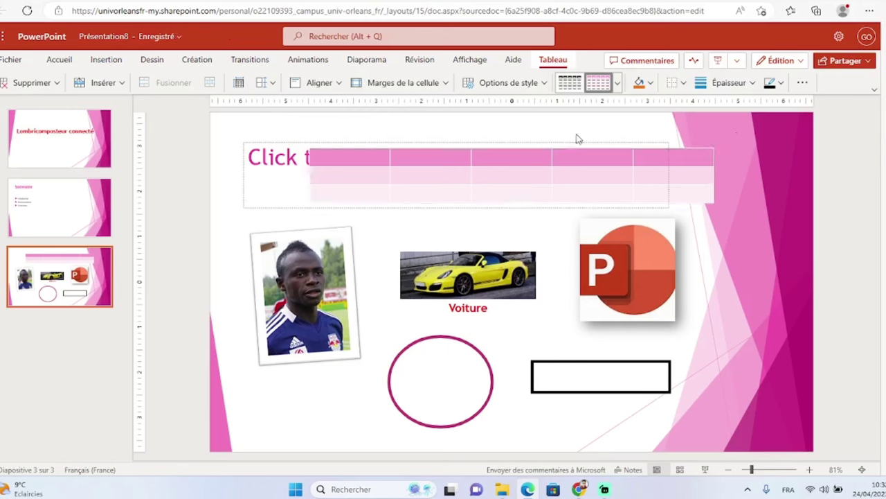
Move the table into place and apply the black-and-grey Medium Style 2.
{"action": "left_click", "coordinate": [573, 157]}
{"action": "mouse_move", "coordinate": [574, 148]}
{"action": "left_mouse_down"}
{"action": "mouse_move", "coordinate": [540, 350]}
{"action": "mouse_move", "coordinate": [592, 172]}
{"action": "left_mouse_up"}
{"action": "left_click", "coordinate": [376, 181]}
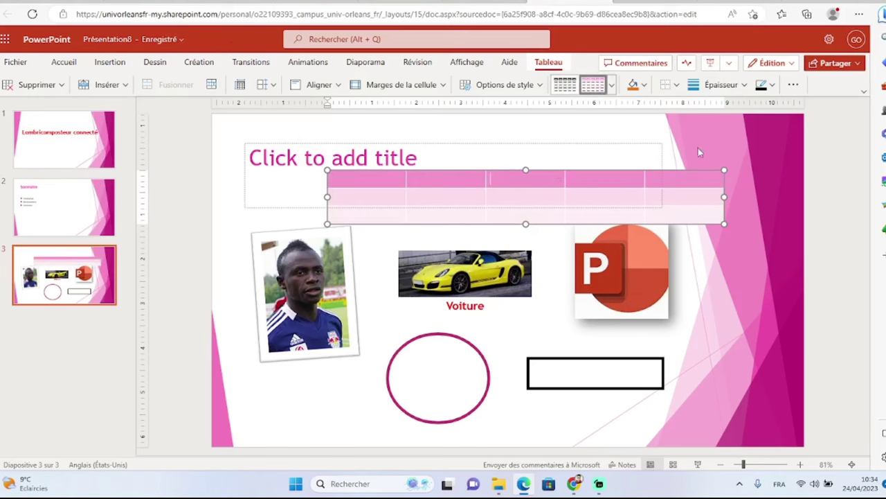
{"action": "left_click", "coordinate": [565, 89]}
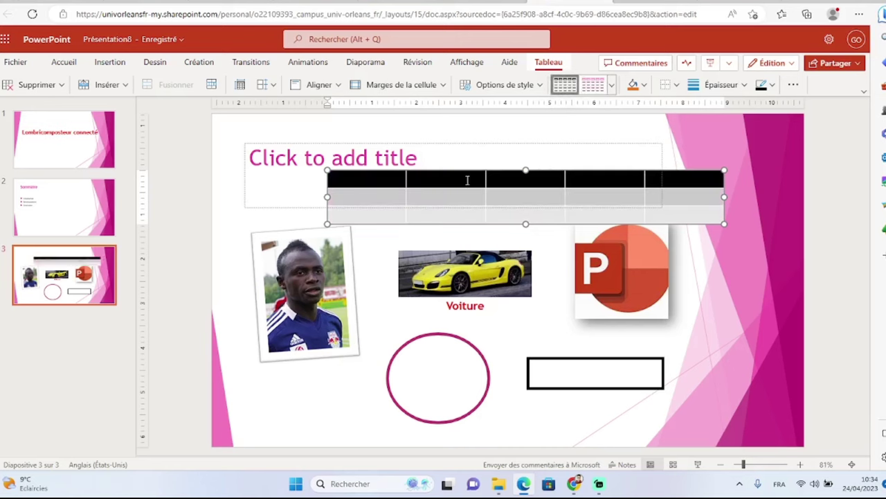
Change the table to a pink table style from the styles gallery.
{"action": "left_click", "coordinate": [613, 84]}
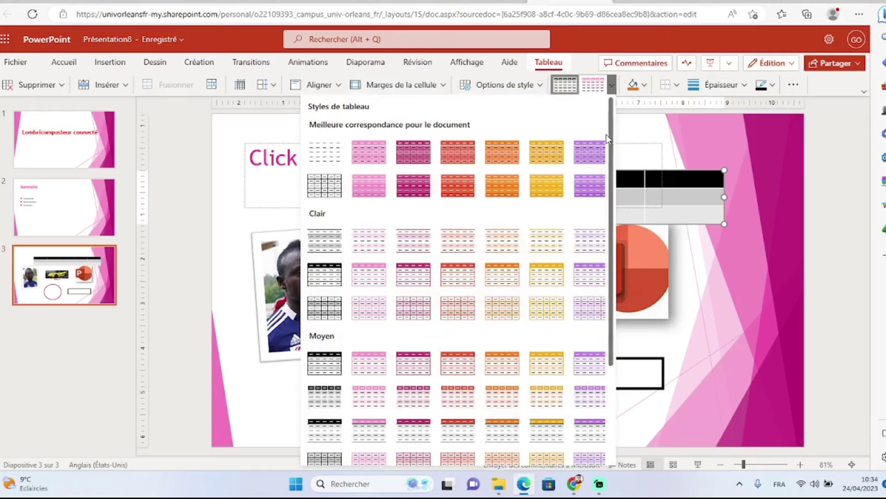
{"action": "left_click", "coordinate": [593, 84]}
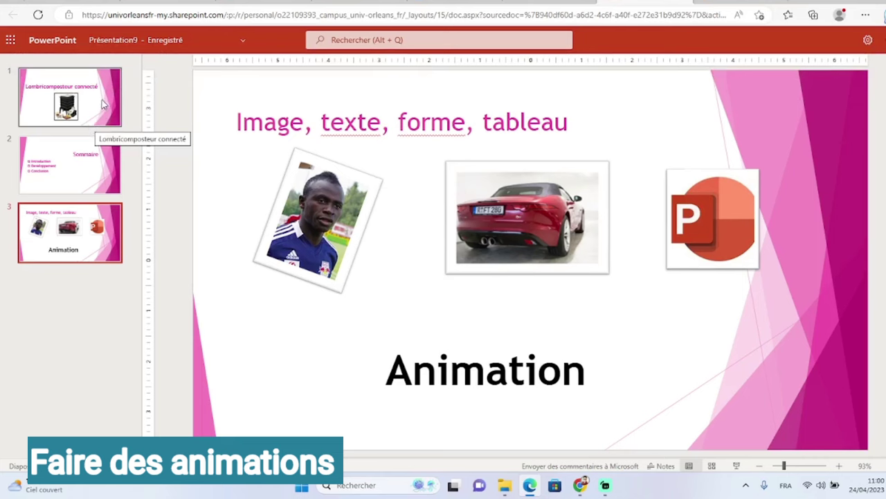
Run Présentation9 as a slideshow from the first slide, Lombricomposteur connecté.
{"action": "mouse_move", "coordinate": [266, 41]}
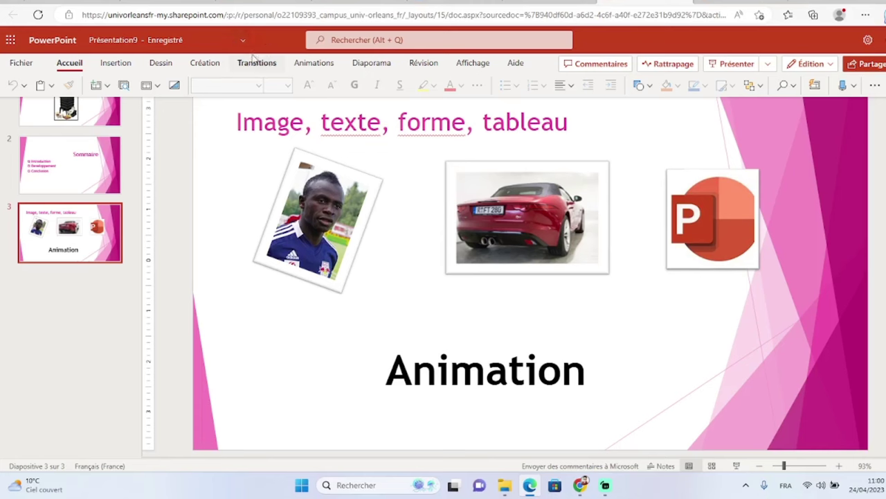
{"action": "left_click", "coordinate": [367, 67]}
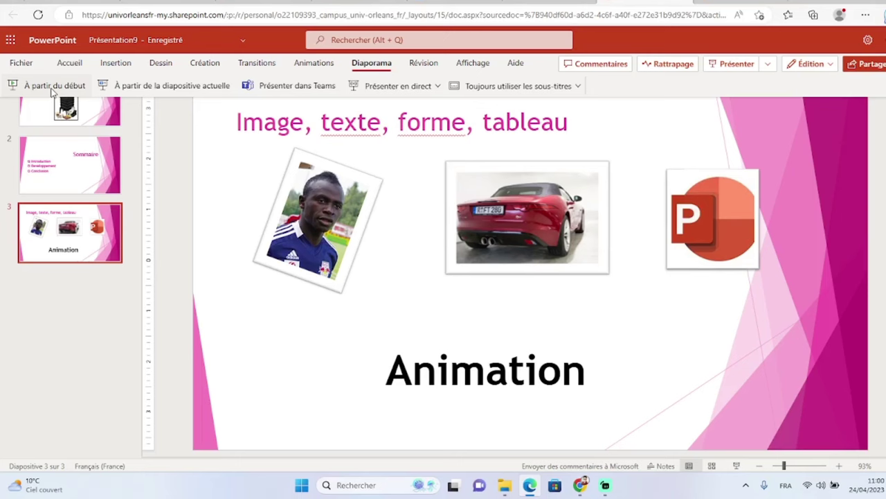
{"action": "left_click", "coordinate": [53, 91]}
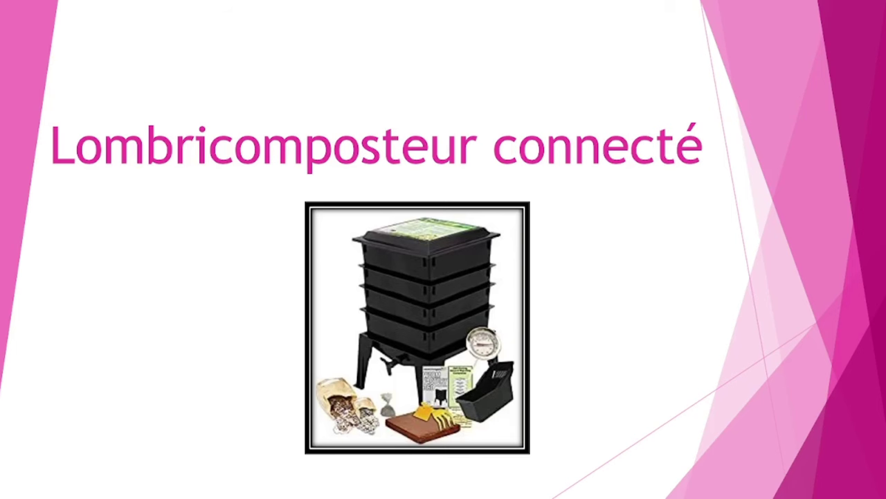
Step through Sommaire to the Animation slide (slide 3), then exit the slideshow to editing.
{"action": "key", "text": "Right"}
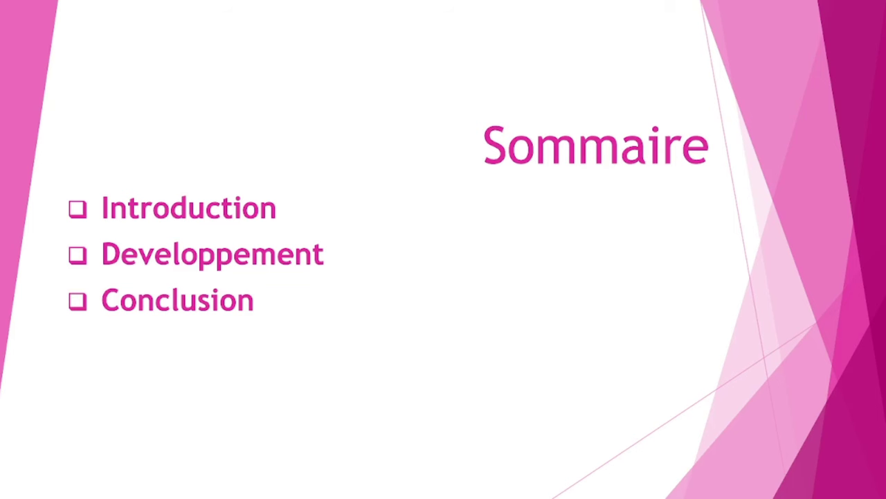
{"action": "key", "text": "Right"}
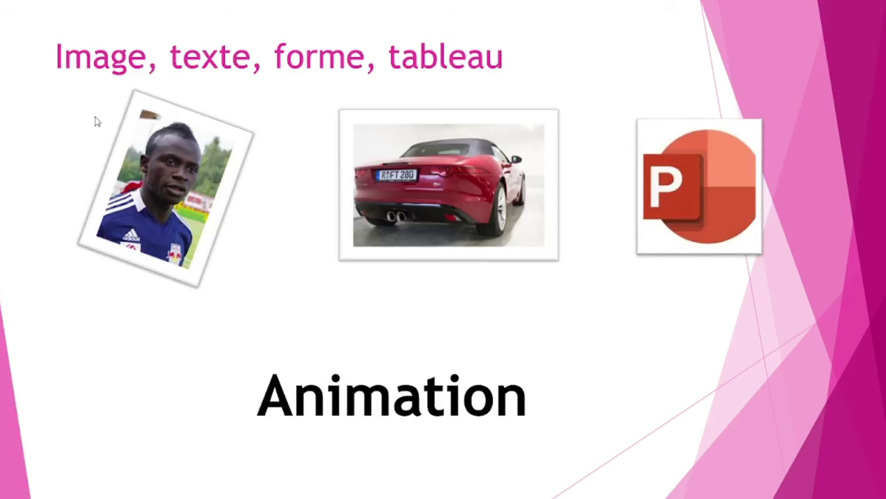
{"action": "key", "text": "Left"}
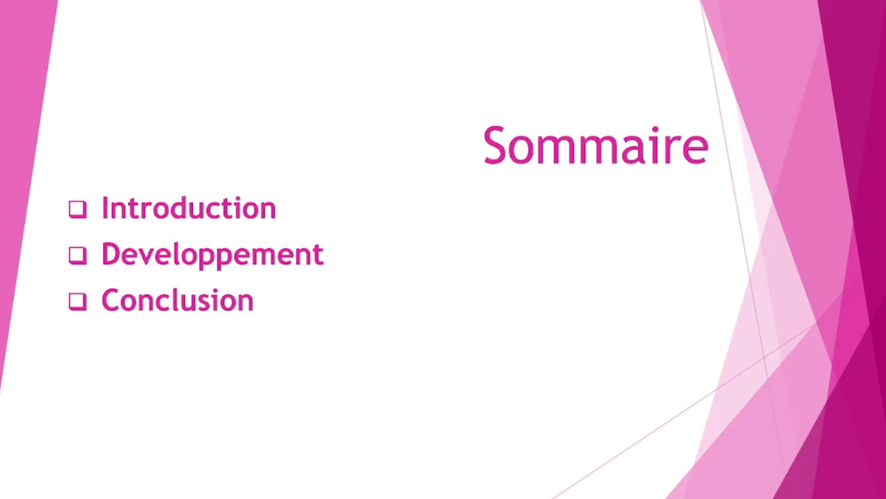
{"action": "key", "text": "Right"}
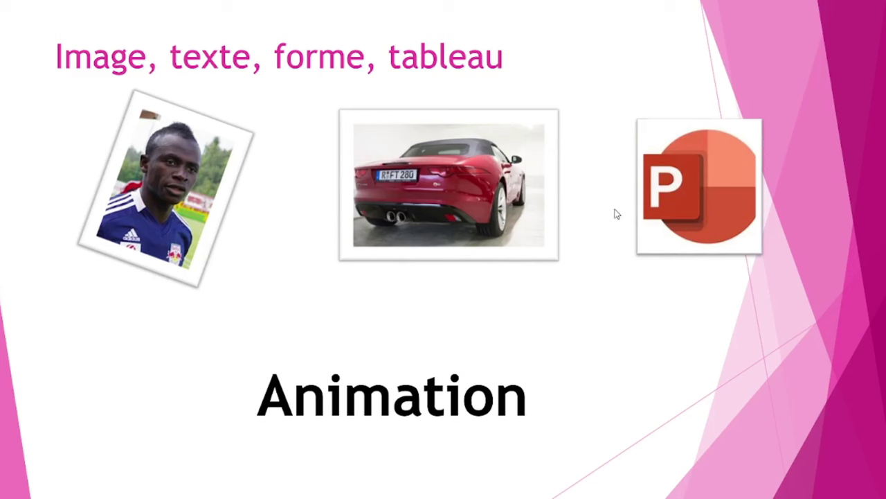
{"action": "key", "text": "Escape"}
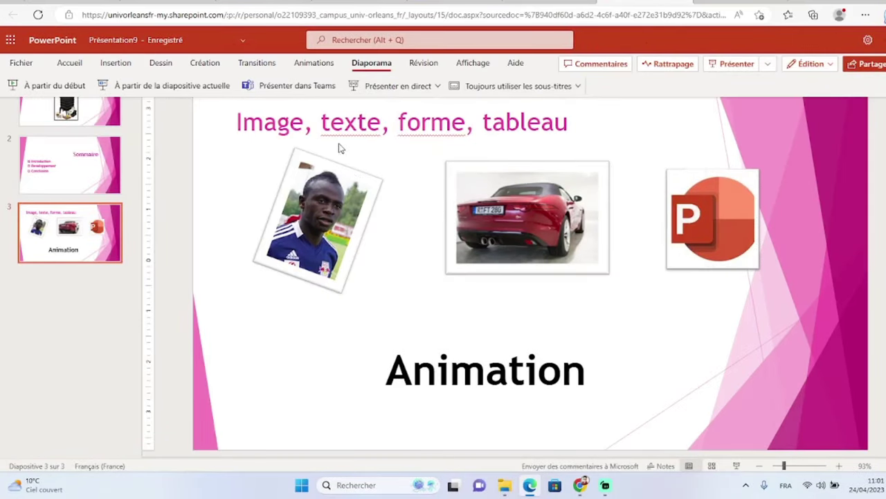
Give the player photo on slide 3 an Apparition entrance animation.
{"action": "left_click", "coordinate": [315, 193]}
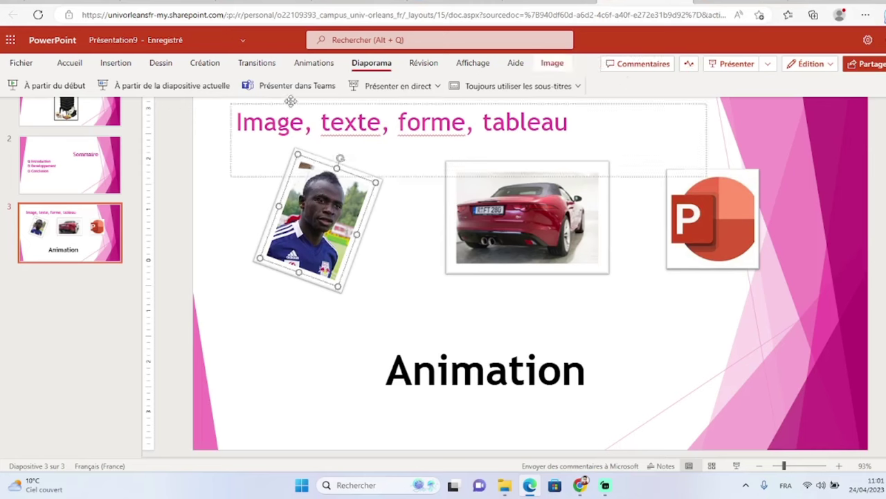
{"action": "left_click", "coordinate": [315, 63]}
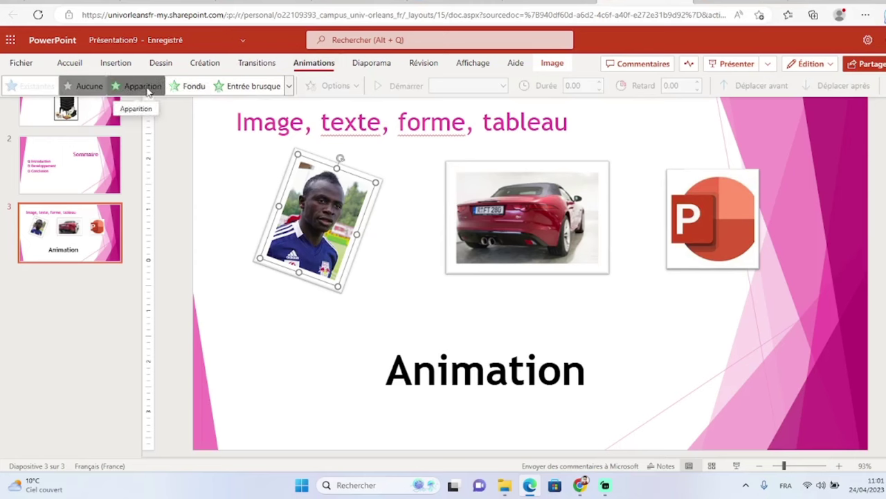
{"action": "left_click", "coordinate": [289, 85]}
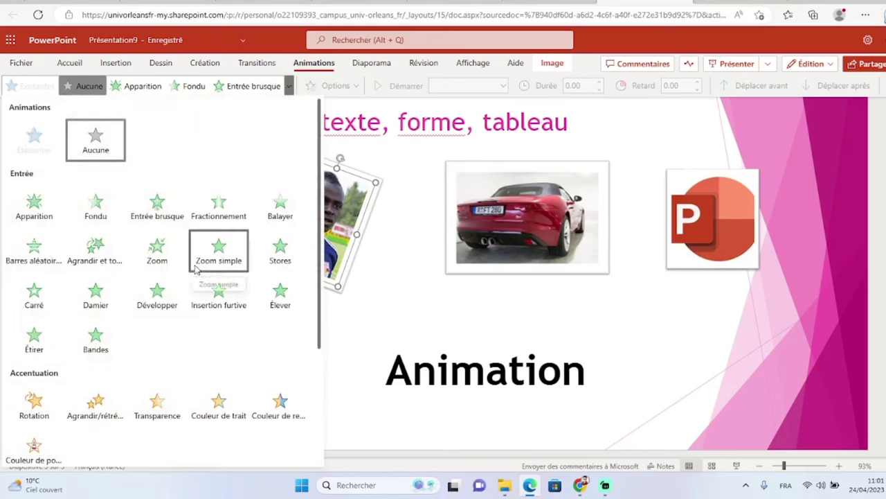
{"action": "scroll", "coordinate": [149, 298], "scroll_direction": "down", "scroll_amount": 1}
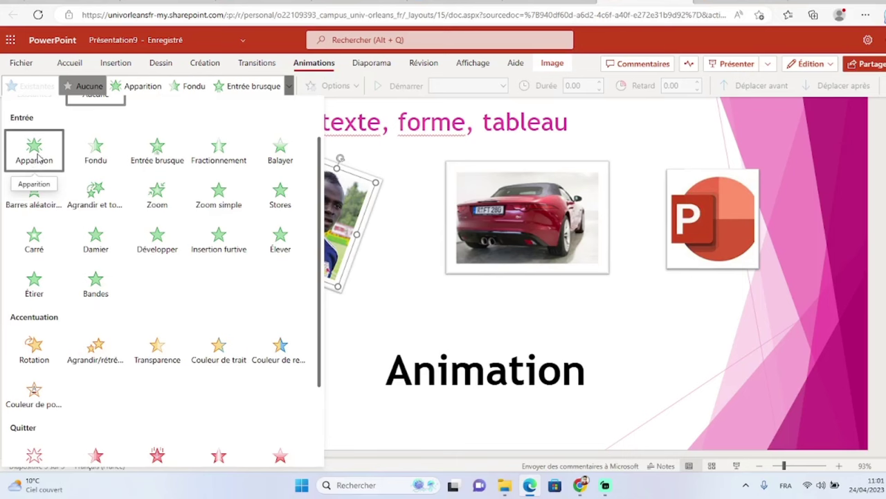
{"action": "left_click", "coordinate": [40, 158]}
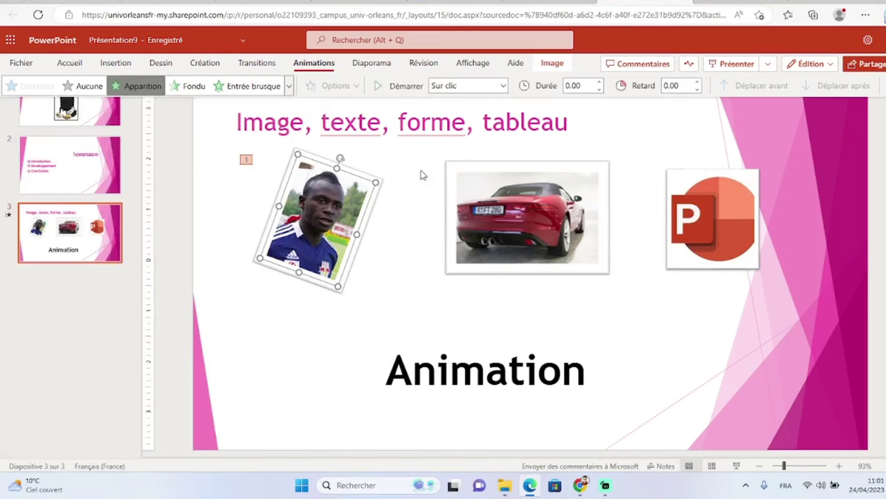
Apply Apparition to the red car picture, then to the PowerPoint logo.
{"action": "left_click", "coordinate": [522, 196]}
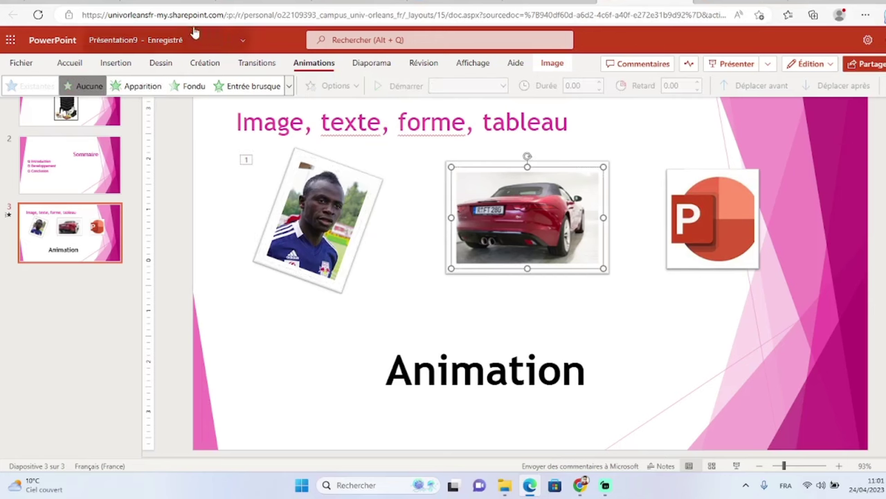
{"action": "left_click", "coordinate": [140, 86]}
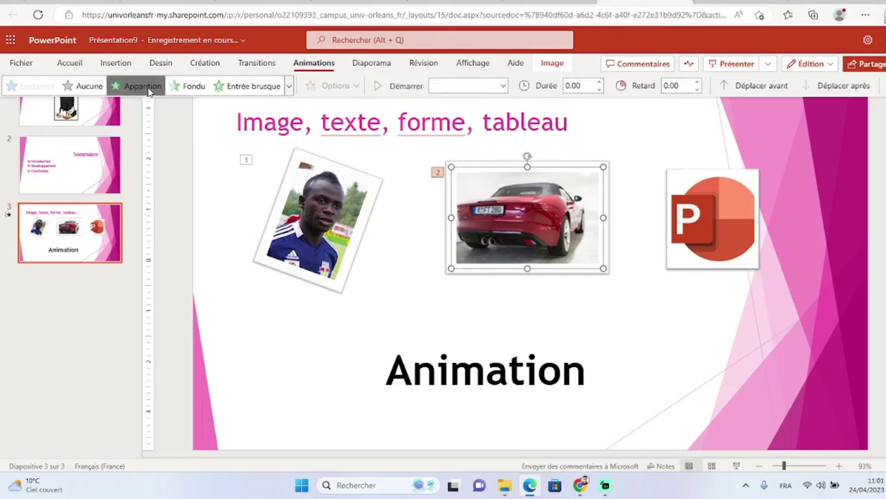
{"action": "left_click", "coordinate": [723, 205]}
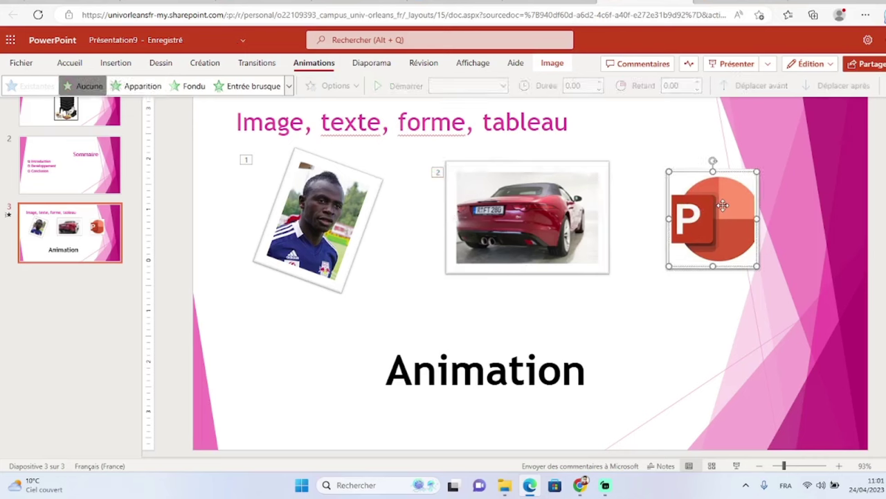
{"action": "left_click", "coordinate": [156, 84]}
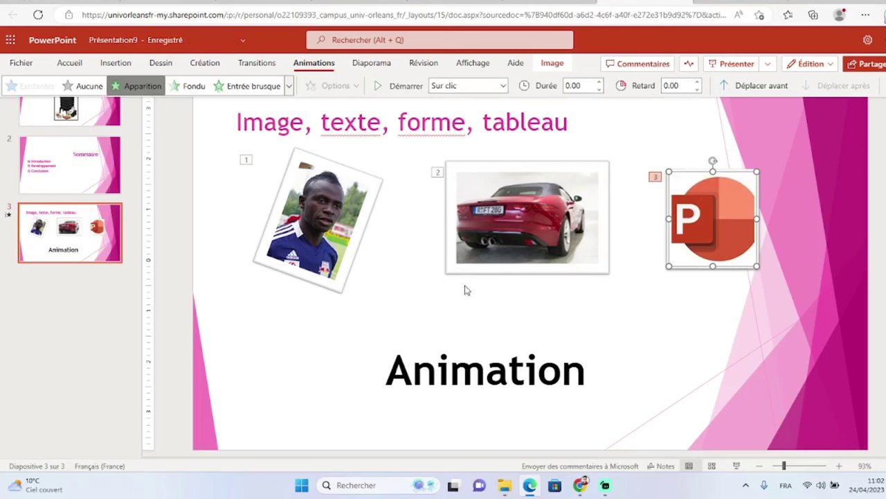
{"action": "left_click", "coordinate": [372, 64]}
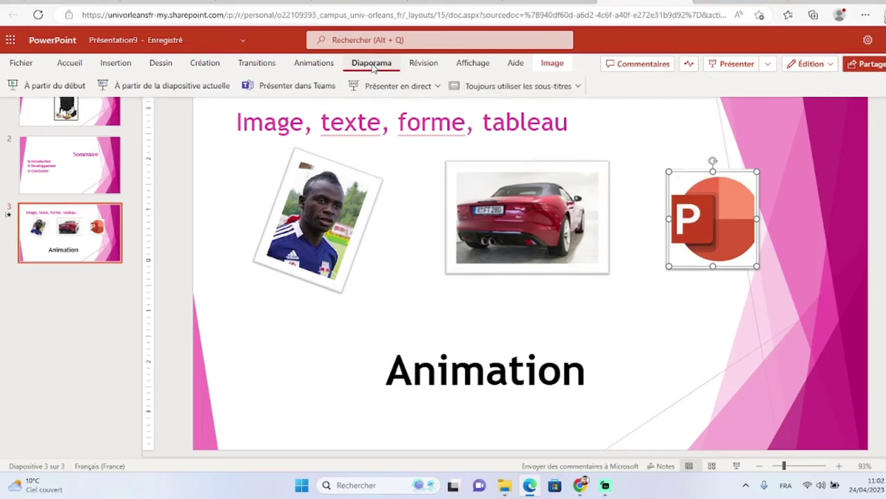
{"action": "left_click", "coordinate": [75, 86]}
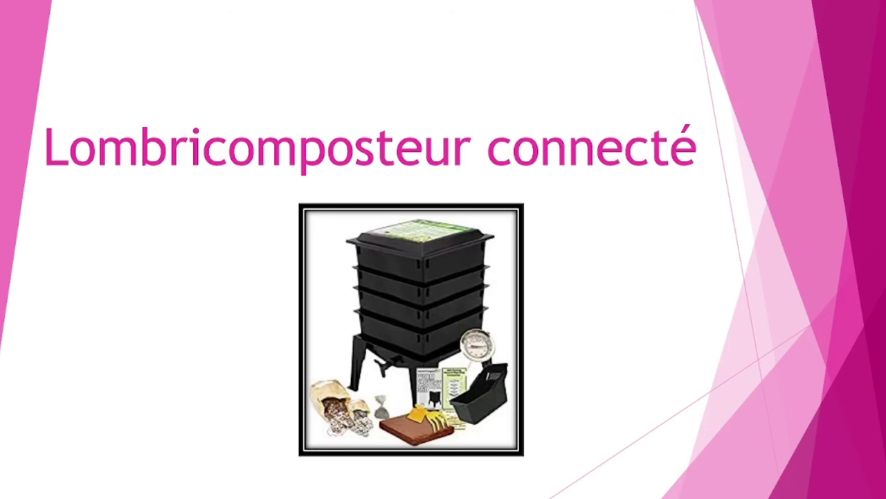
{"action": "key", "text": "Right"}
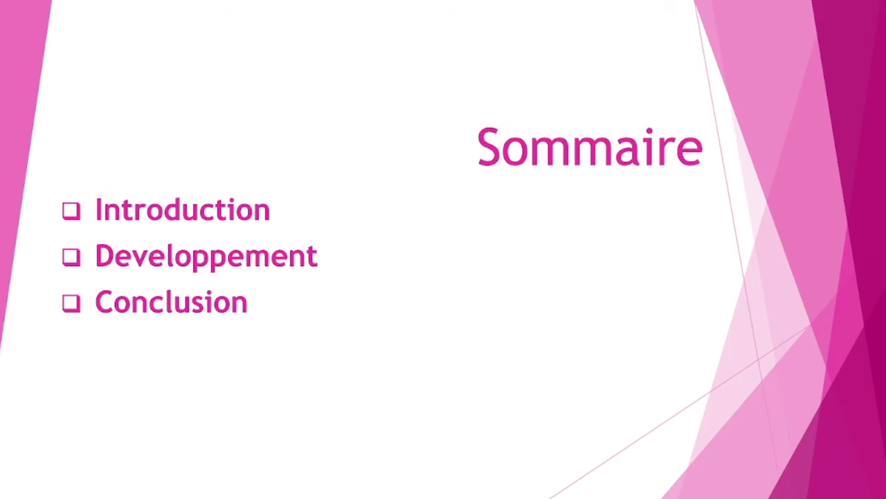
{"action": "key", "text": "Right"}
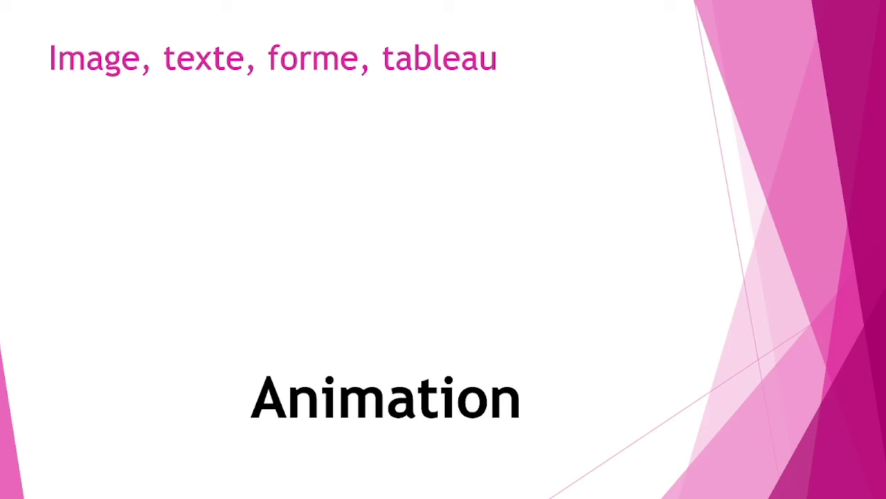
{"action": "key", "text": "Right"}
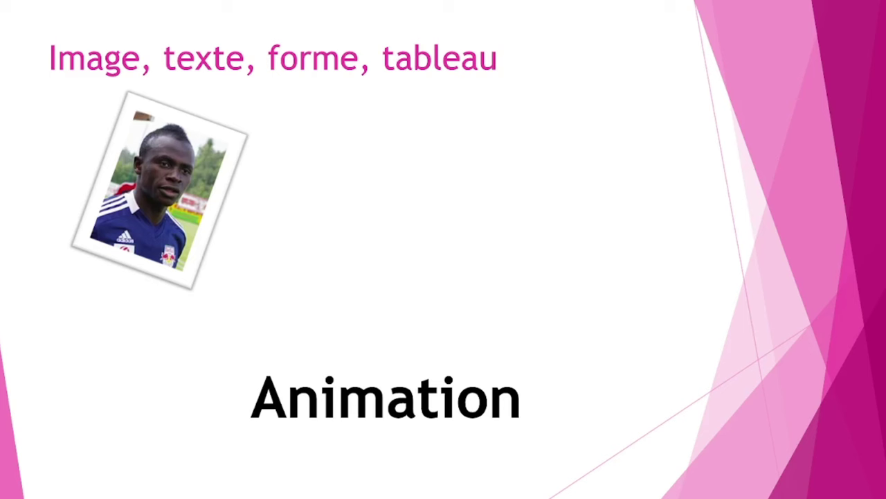
{"action": "key", "text": "Right"}
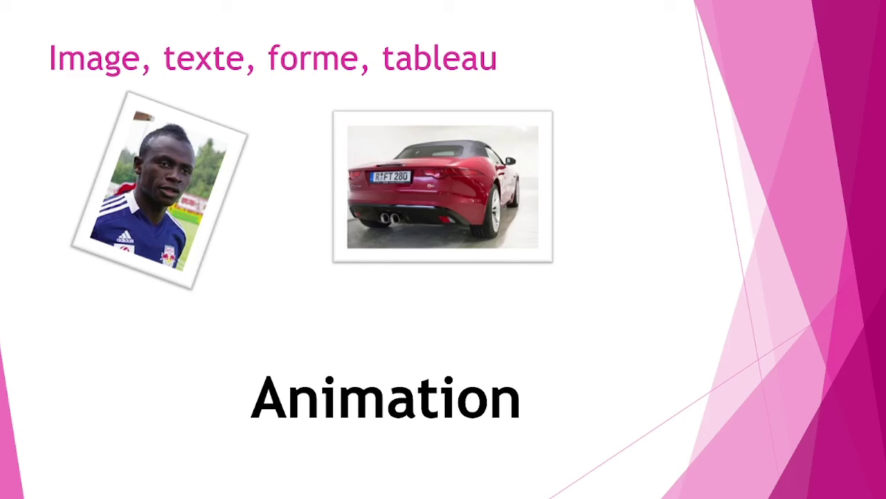
{"action": "key", "text": "Right"}
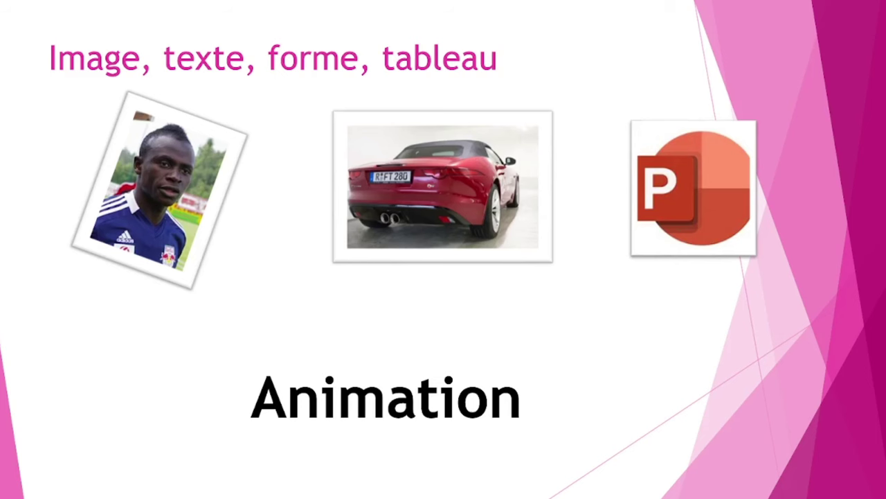
{"action": "key", "text": "Escape"}
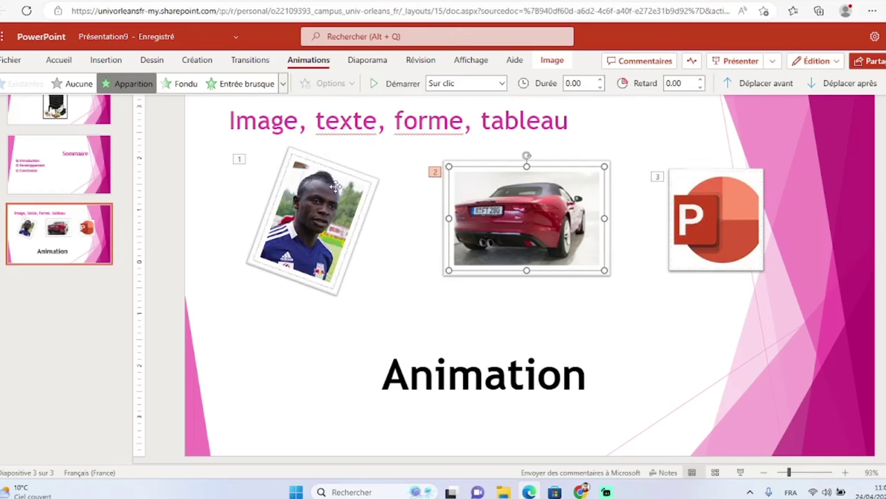
{"action": "left_click", "coordinate": [329, 188]}
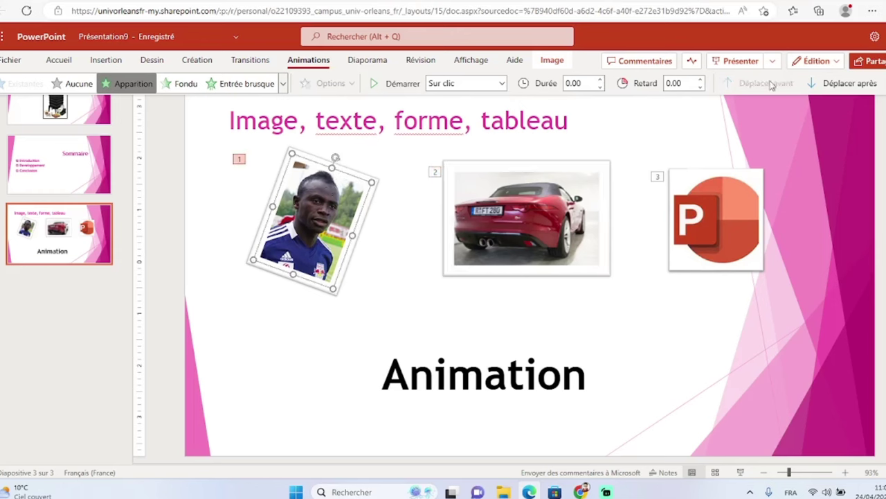
{"action": "left_click", "coordinate": [842, 90]}
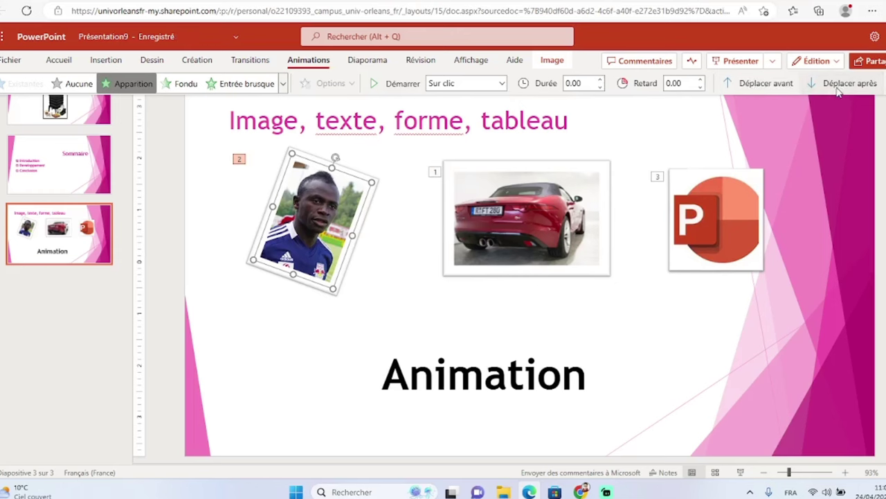
{"action": "left_click", "coordinate": [787, 83]}
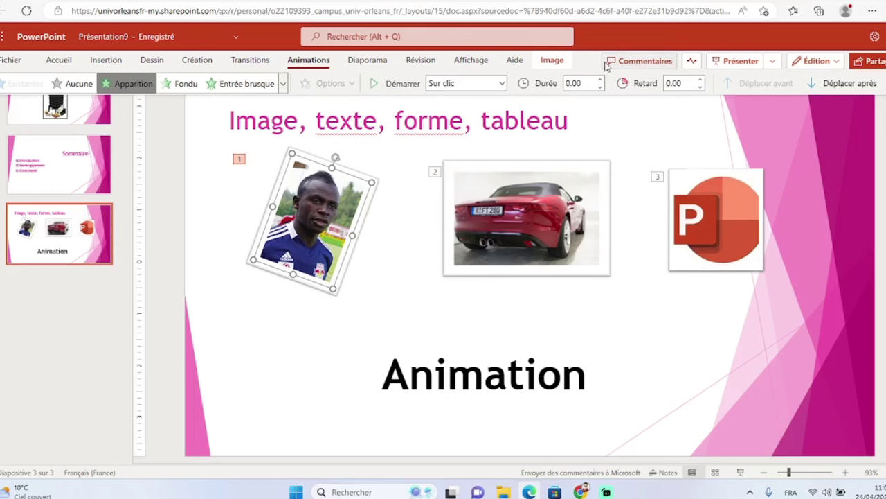
{"action": "left_click", "coordinate": [675, 83]}
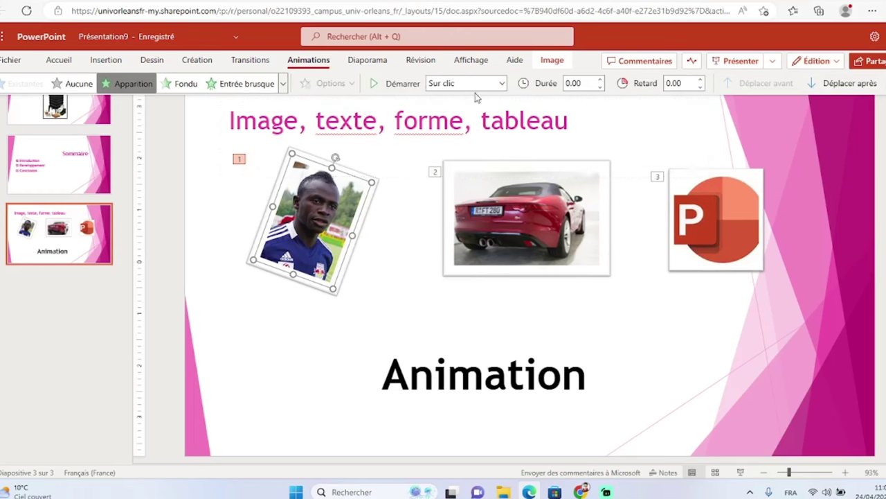
{"action": "left_click", "coordinate": [502, 83]}
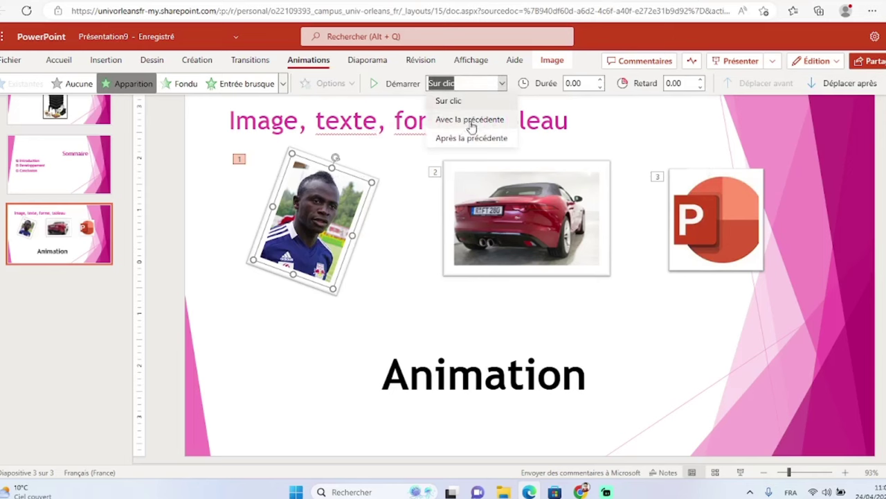
{"action": "left_click", "coordinate": [618, 126]}
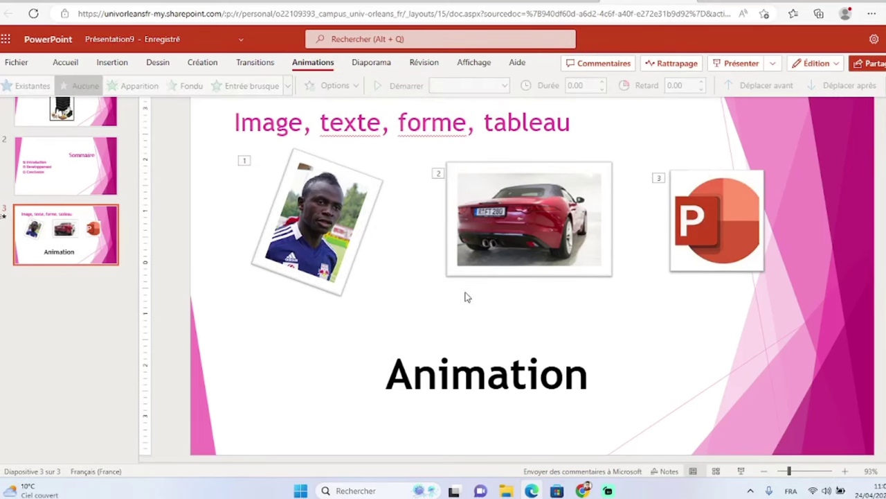
Give the Animation text box Apparition and move it three places earlier to play first.
{"action": "left_click", "coordinate": [418, 368]}
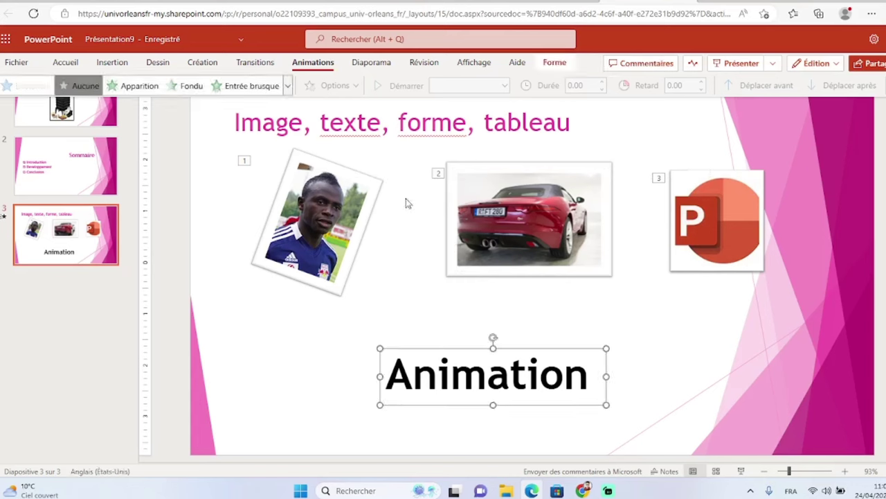
{"action": "left_click", "coordinate": [144, 94]}
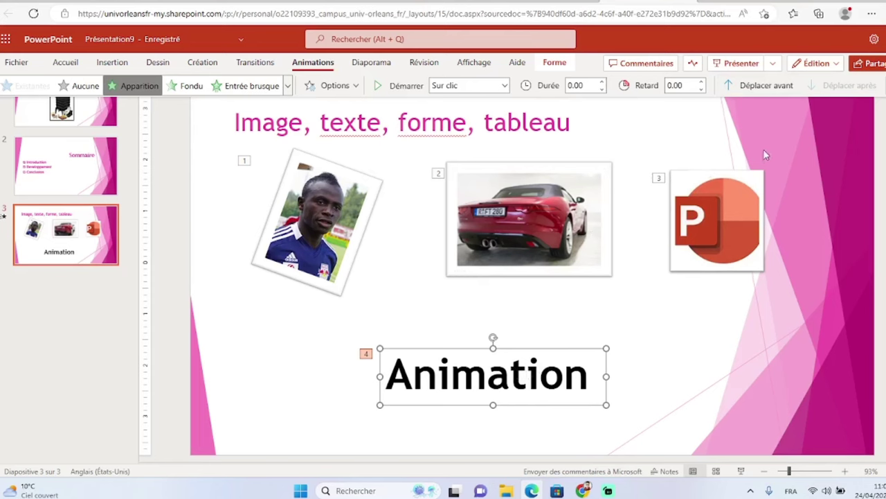
{"action": "left_click", "coordinate": [761, 85]}
{"action": "left_click", "coordinate": [758, 91]}
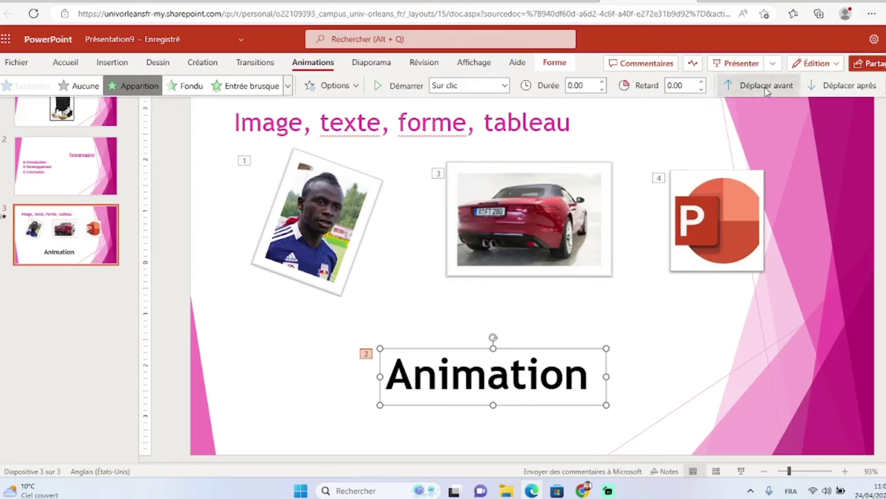
{"action": "left_click", "coordinate": [762, 88]}
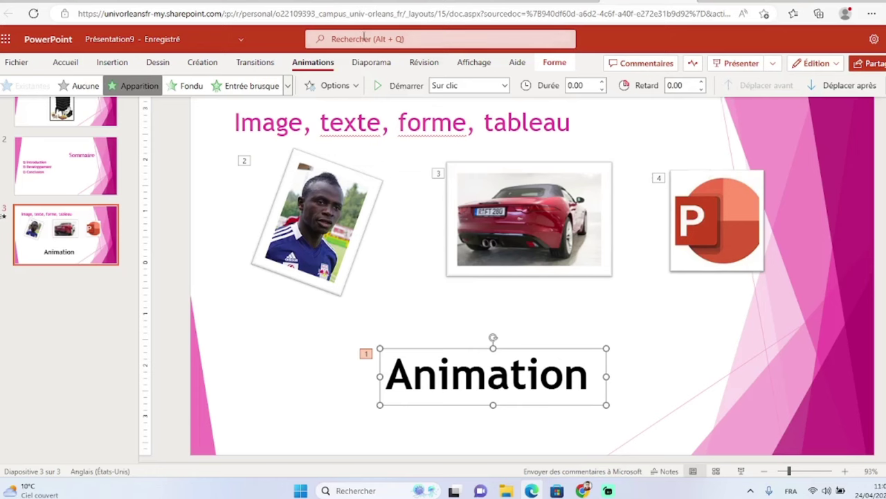
{"action": "left_click", "coordinate": [374, 65]}
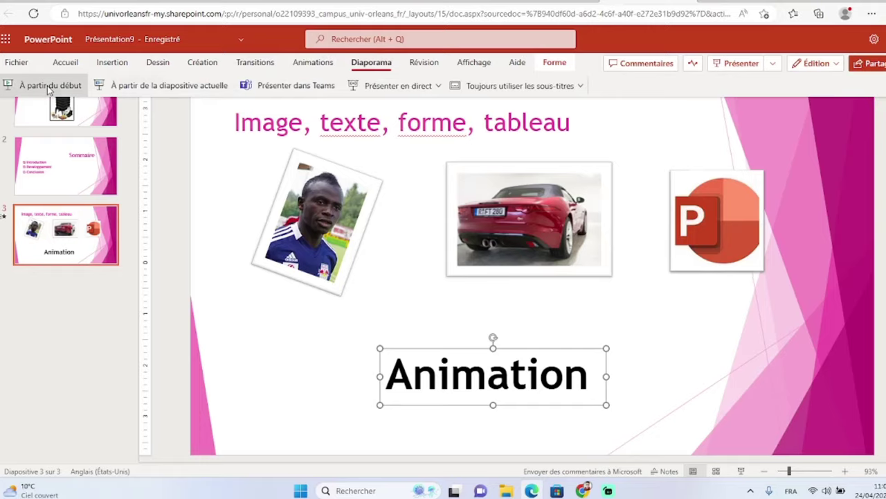
Play from the start and reveal Animation, the player photo, red car and logo in turn.
{"action": "left_click", "coordinate": [48, 88]}
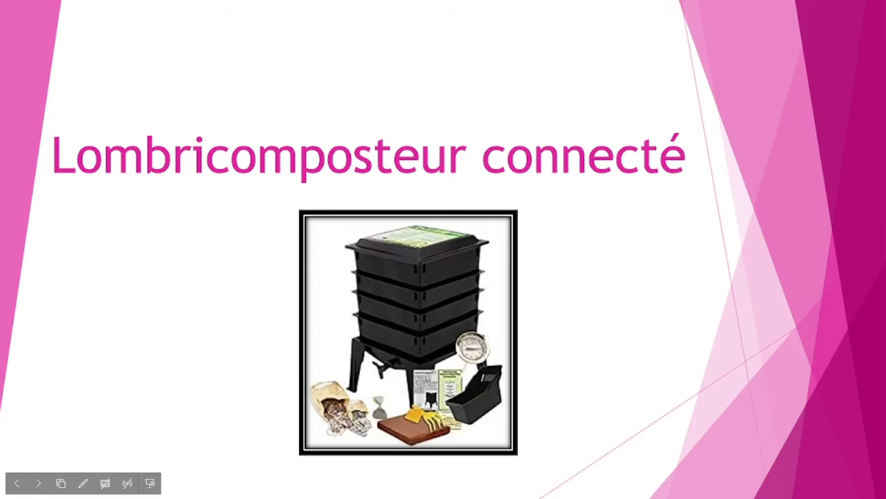
{"action": "key", "text": "Right"}
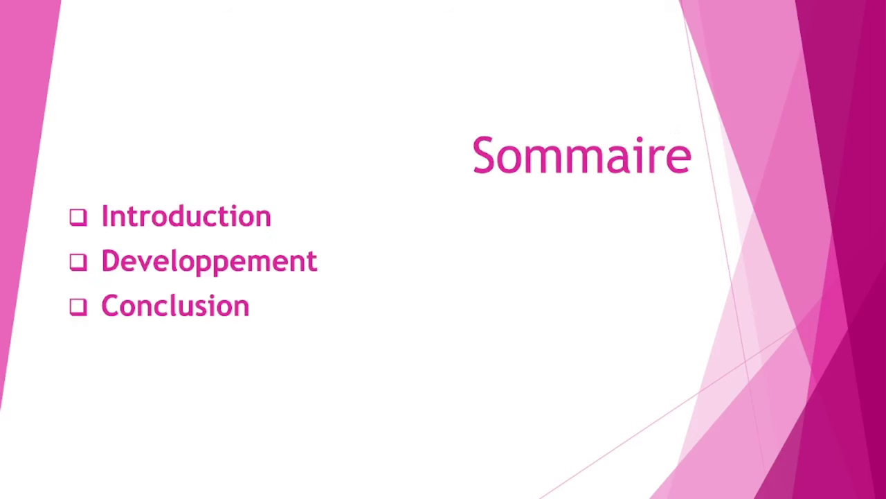
{"action": "key", "text": "Right"}
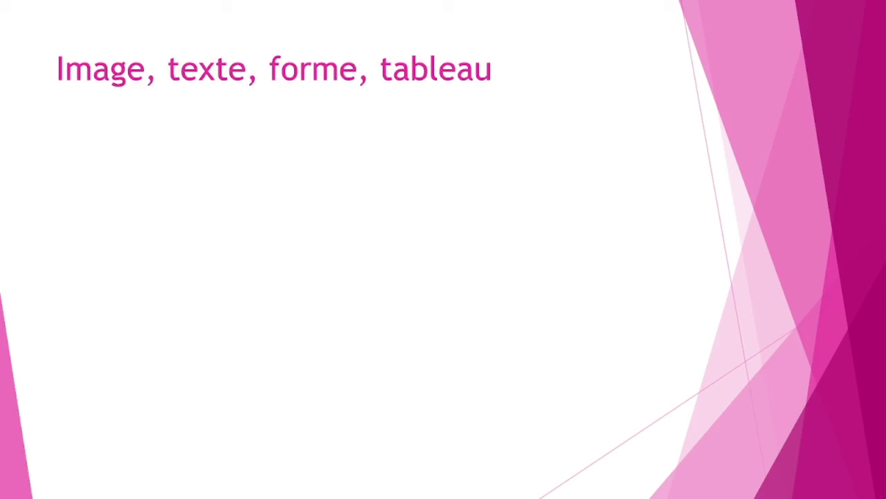
{"action": "key", "text": "Right"}
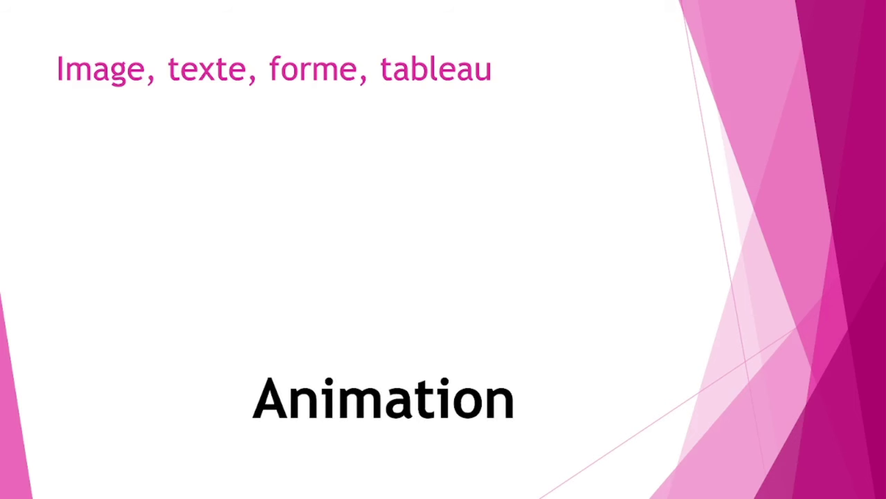
{"action": "key", "text": "Right"}
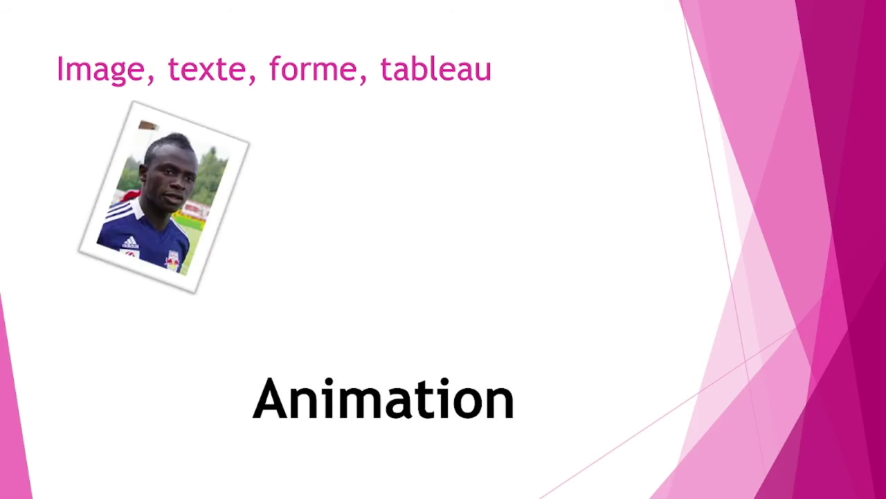
{"action": "key", "text": "Right"}
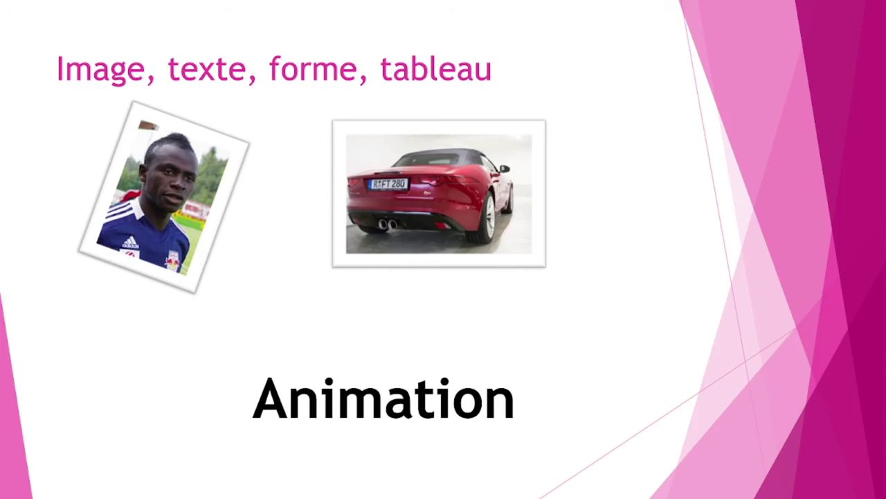
{"action": "key", "text": "Right"}
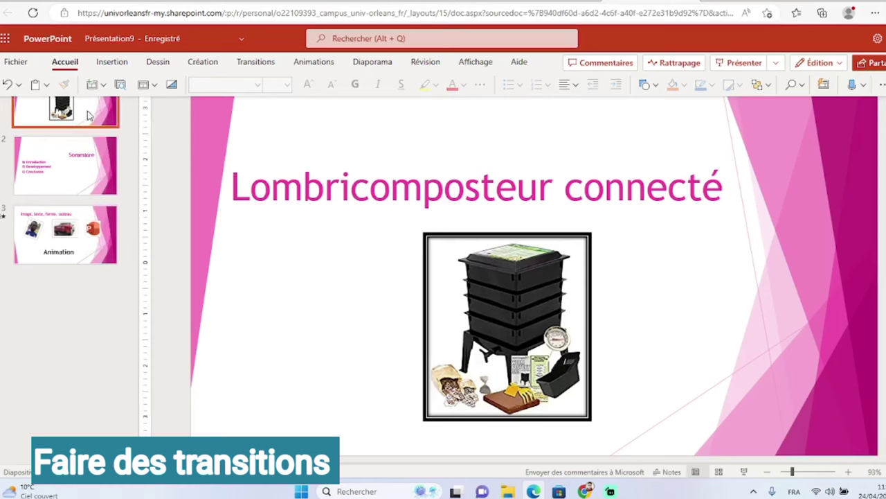
Browse the full gallery of transition styles from the title slide.
{"action": "left_click", "coordinate": [68, 147]}
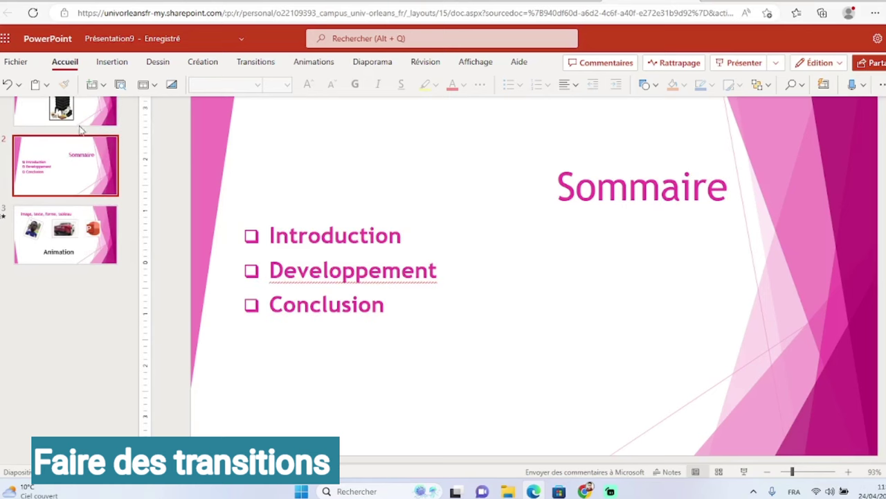
{"action": "left_click", "coordinate": [84, 114]}
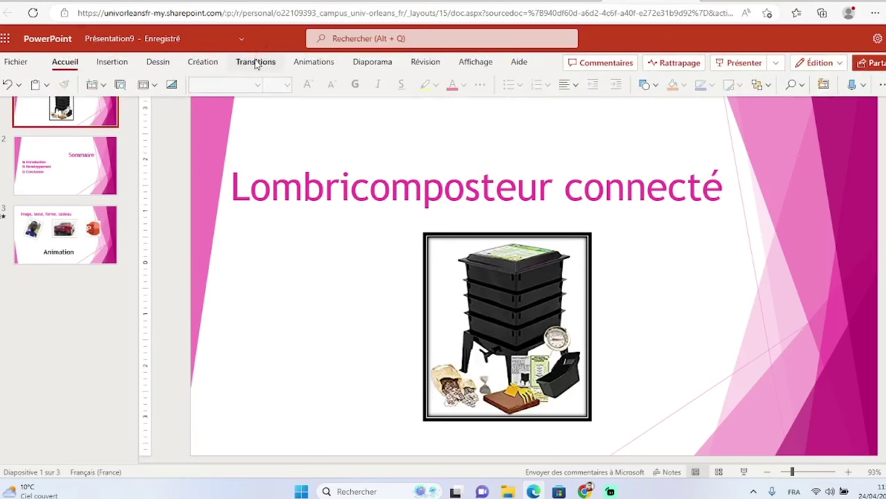
{"action": "left_click", "coordinate": [255, 64]}
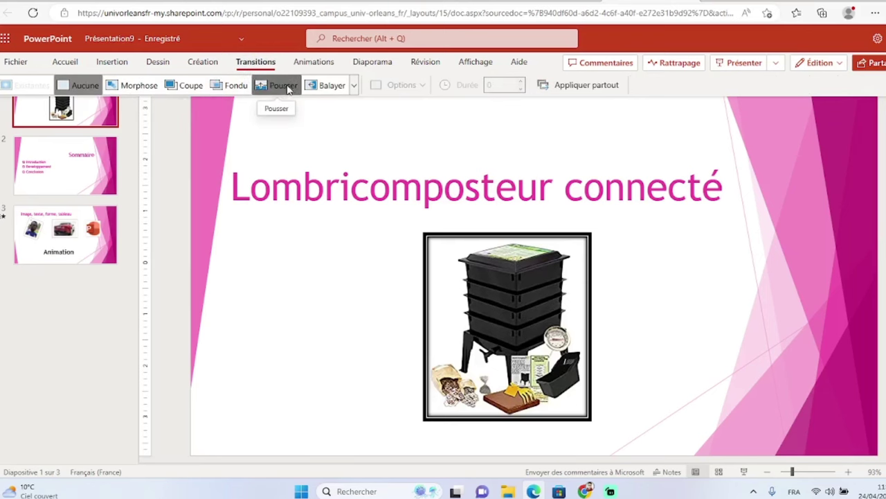
{"action": "left_click", "coordinate": [354, 87]}
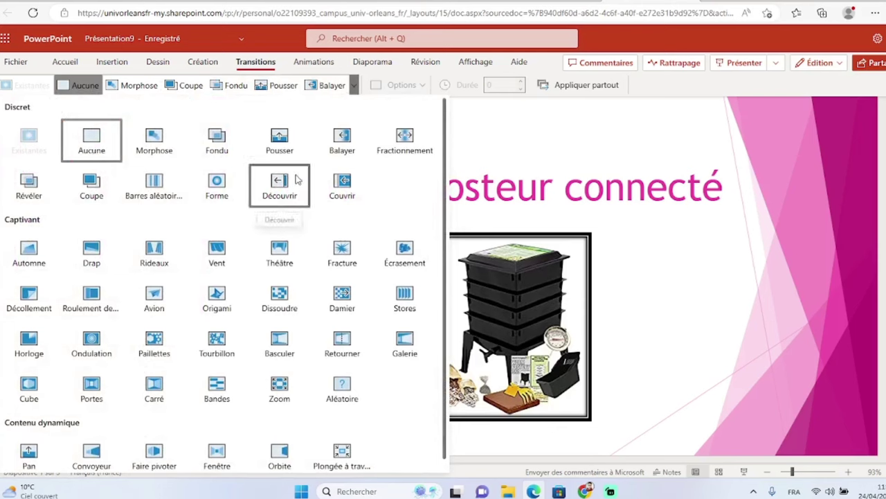
{"action": "left_click", "coordinate": [323, 87]}
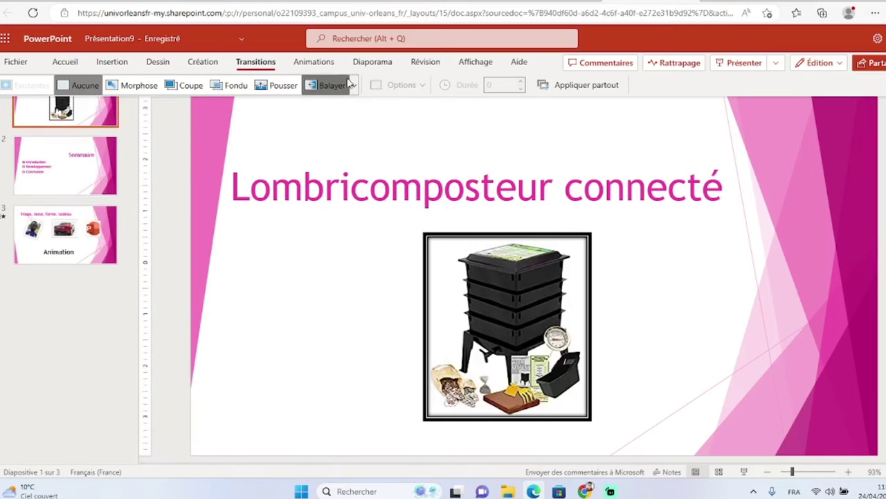
Apply Balayer to the Sommaire slide and raise its duration to 2.
{"action": "left_click", "coordinate": [80, 158]}
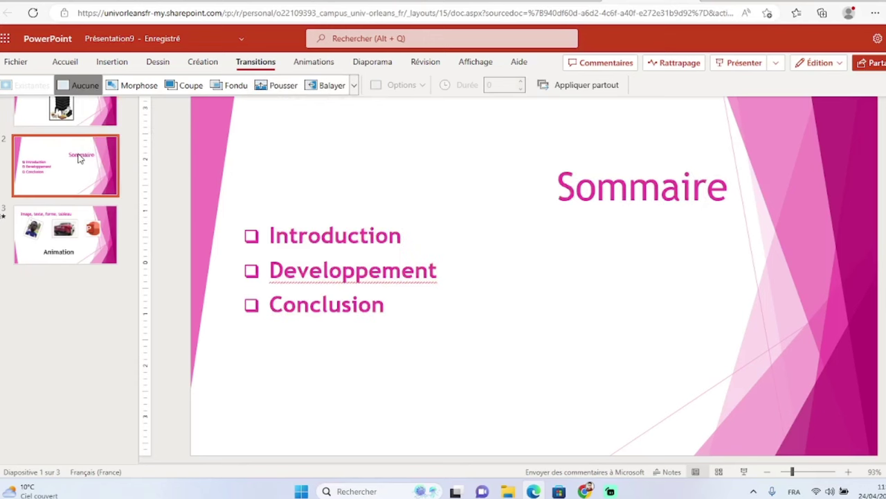
{"action": "left_click", "coordinate": [319, 90]}
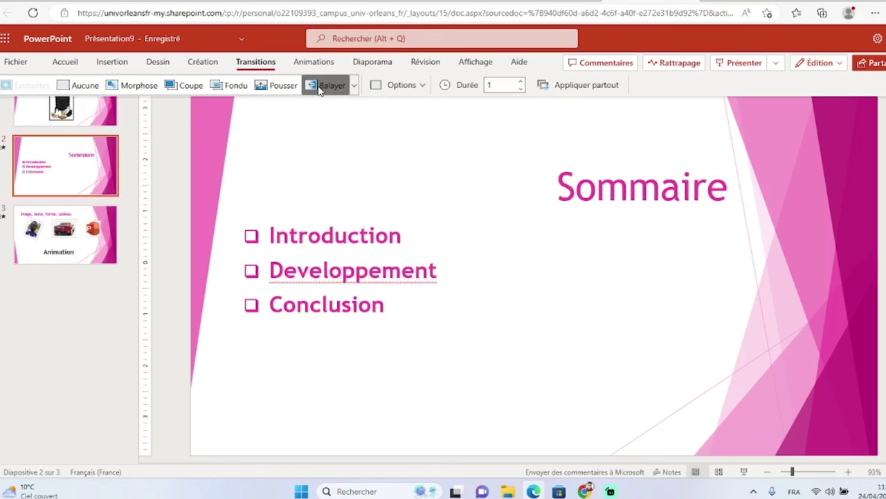
{"action": "key", "text": "ctrl+F1"}
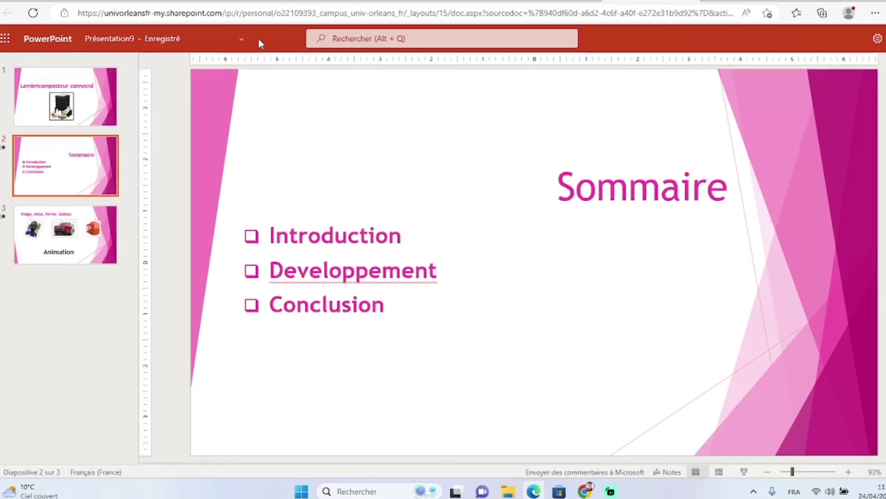
{"action": "key", "text": "ctrl+F1"}
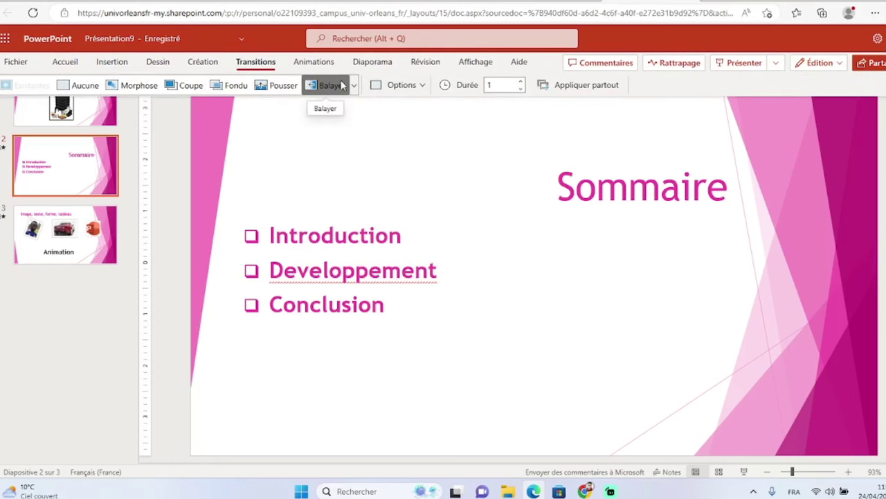
{"action": "key", "text": "ctrl+F1"}
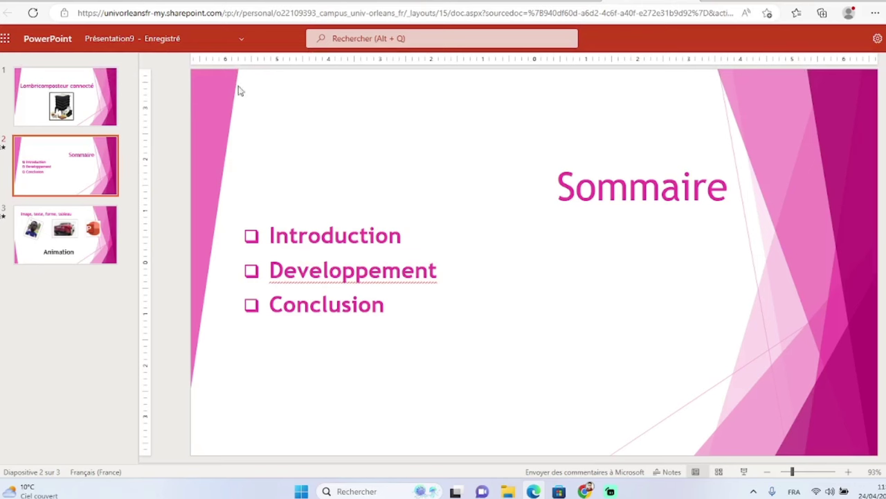
{"action": "key", "text": "ctrl+F1"}
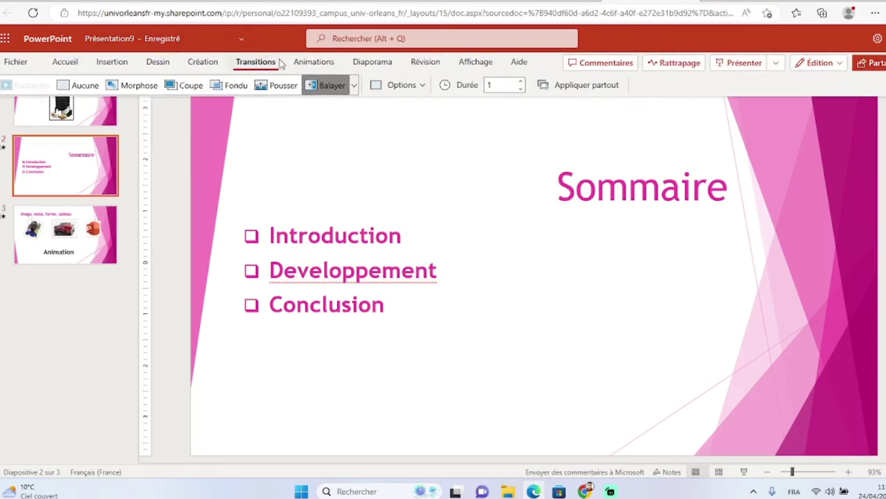
{"action": "key", "text": "ctrl+F1"}
{"action": "key", "text": "ctrl+F1"}
{"action": "left_click", "coordinate": [520, 82]}
{"action": "left_click", "coordinate": [521, 82]}
{"action": "left_click", "coordinate": [521, 82]}
{"action": "left_click", "coordinate": [522, 82]}
Replay from the start to watch the wipe into Sommaire, then exit the slideshow.
{"action": "left_click", "coordinate": [385, 66]}
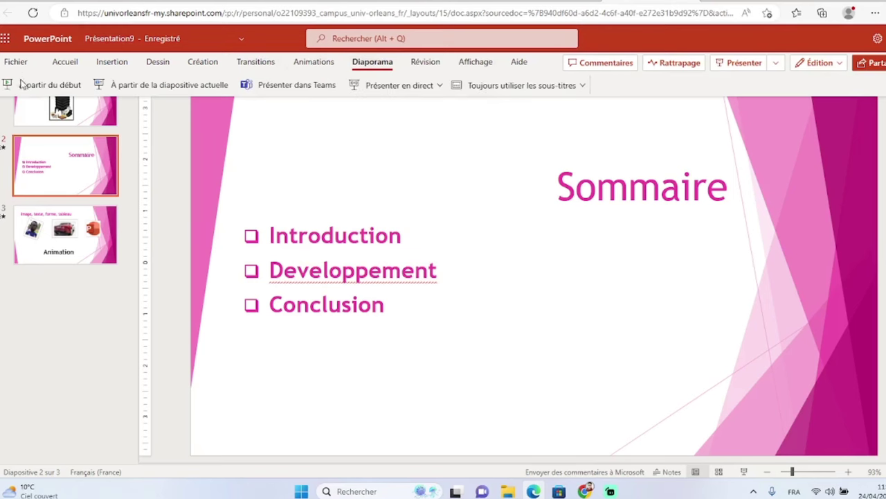
{"action": "left_click", "coordinate": [48, 85]}
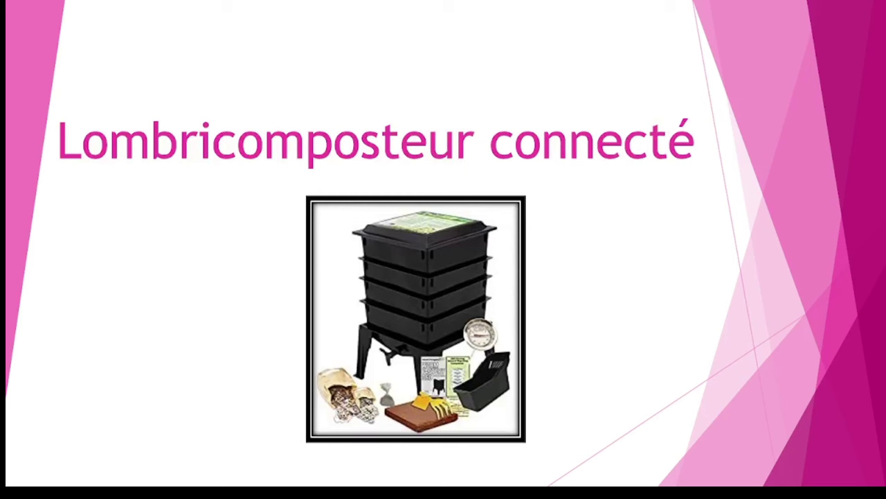
{"action": "key", "text": "Right"}
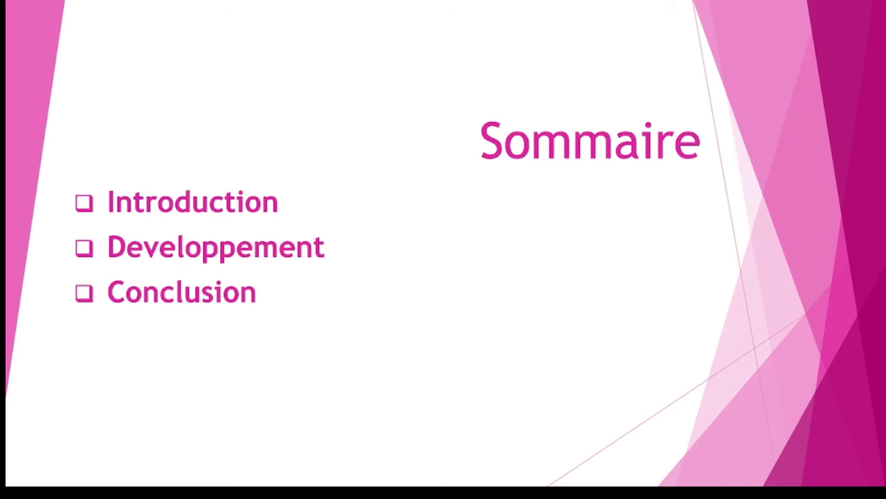
{"action": "key", "text": "Escape"}
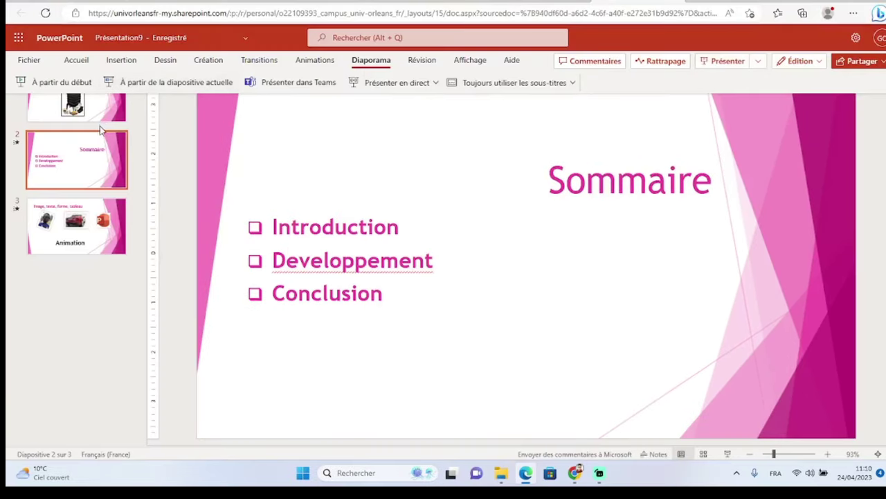
Reapply the Balayer wipe transition and review its direction options.
{"action": "left_click", "coordinate": [259, 59]}
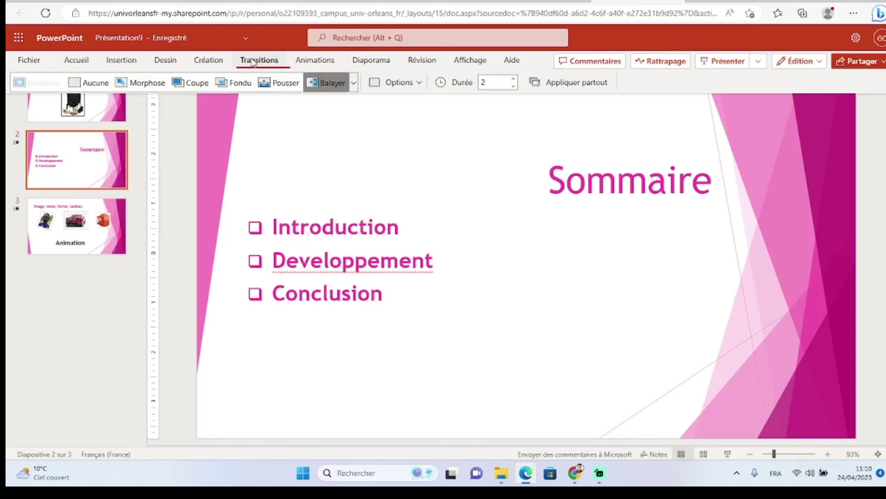
{"action": "left_click", "coordinate": [309, 82]}
{"action": "left_click", "coordinate": [418, 83]}
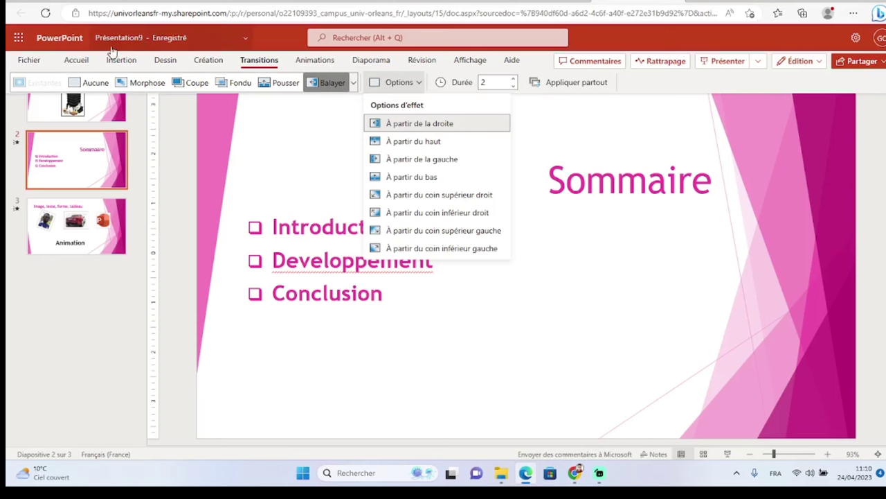
{"action": "left_click", "coordinate": [99, 87]}
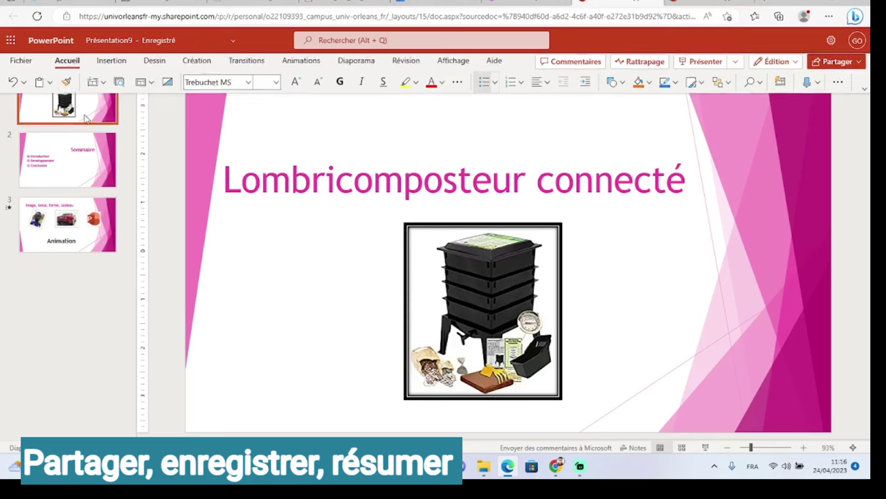
Select the three Sommaire list items and remove their checkbox bullets.
{"action": "left_click", "coordinate": [44, 146]}
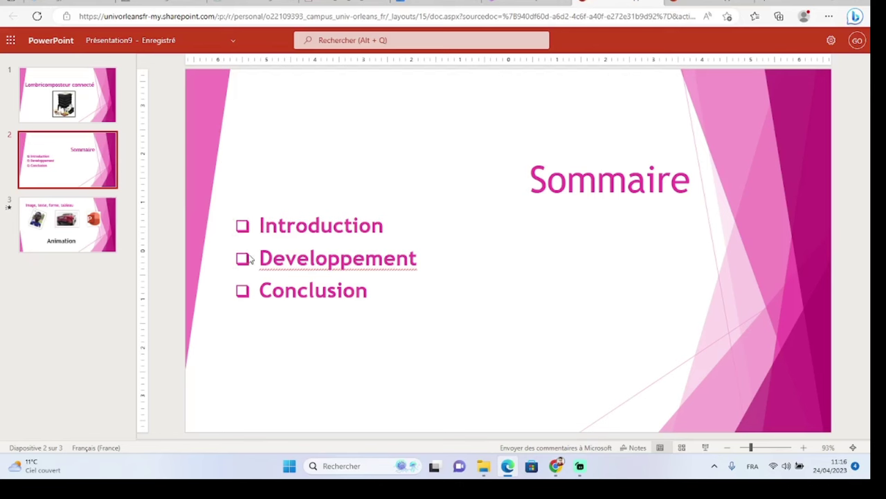
{"action": "left_click", "coordinate": [260, 225]}
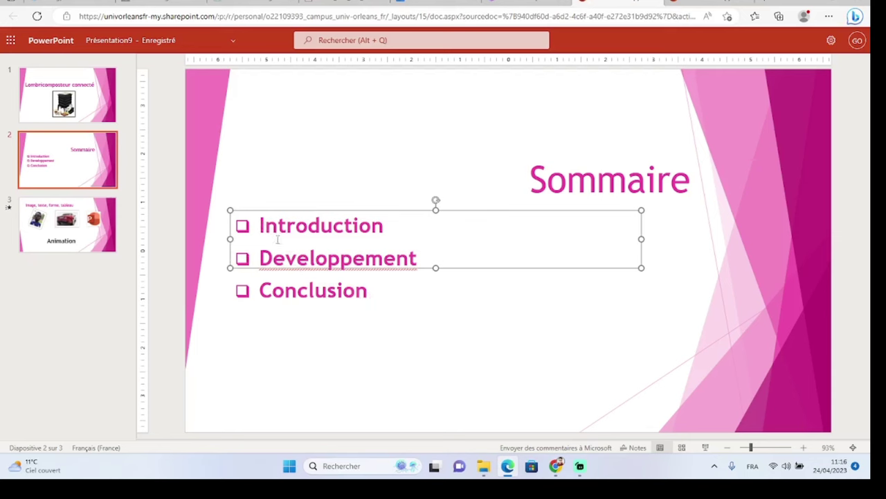
{"action": "left_click_drag", "start_coordinate": [260, 225], "coordinate": [373, 292]}
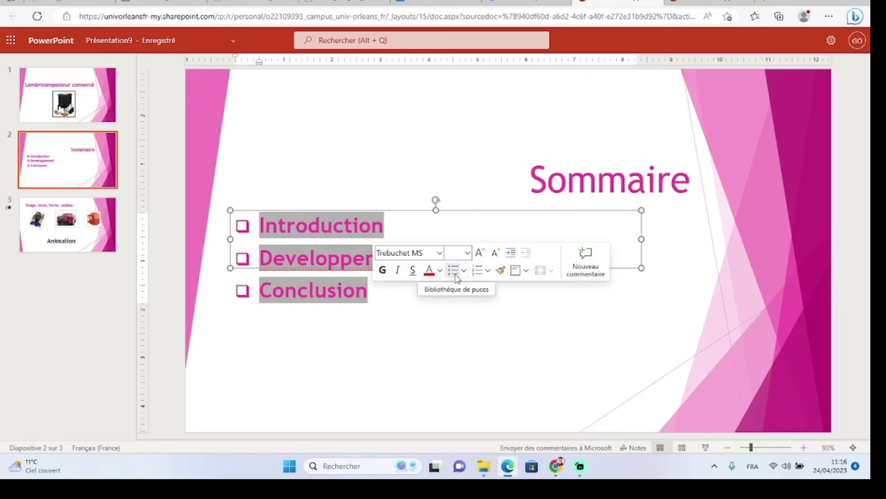
{"action": "left_click", "coordinate": [464, 273]}
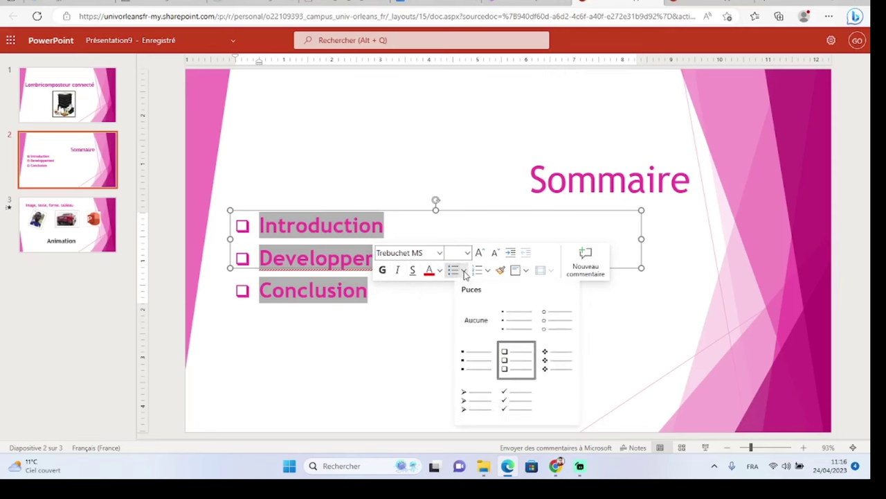
{"action": "left_click", "coordinate": [477, 333]}
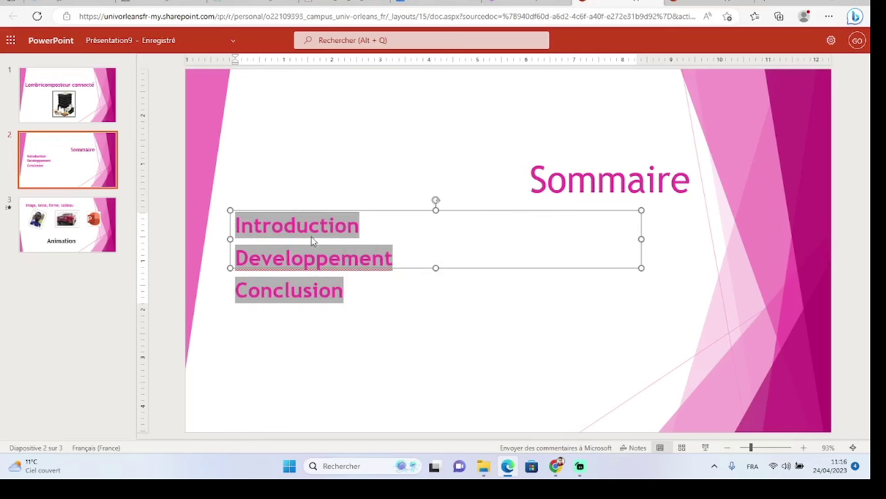
{"action": "left_click", "coordinate": [284, 235]}
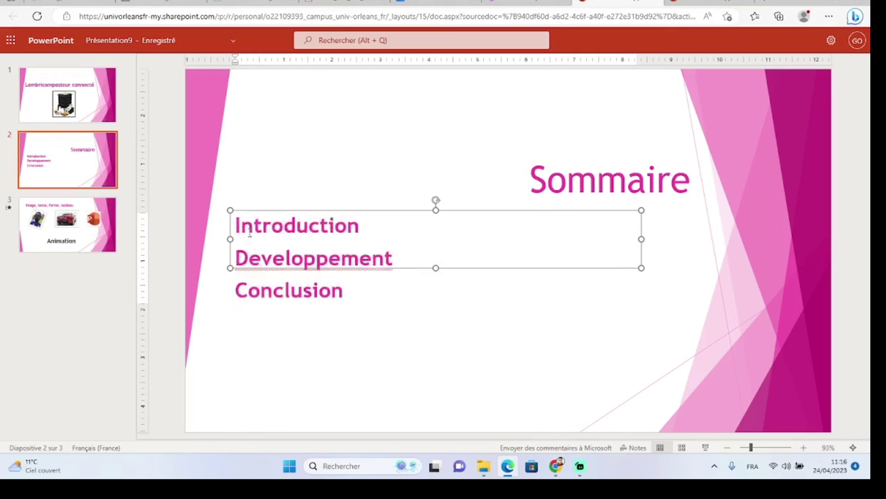
Number Introduction, Developpement and Conclusion with the 1. 2. 3. style.
{"action": "left_click_drag", "start_coordinate": [235, 225], "coordinate": [350, 291]}
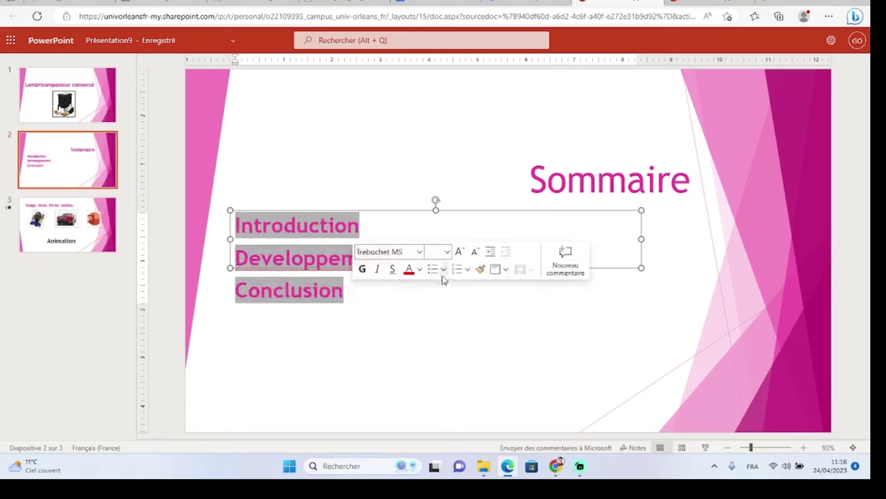
{"action": "left_click", "coordinate": [443, 268]}
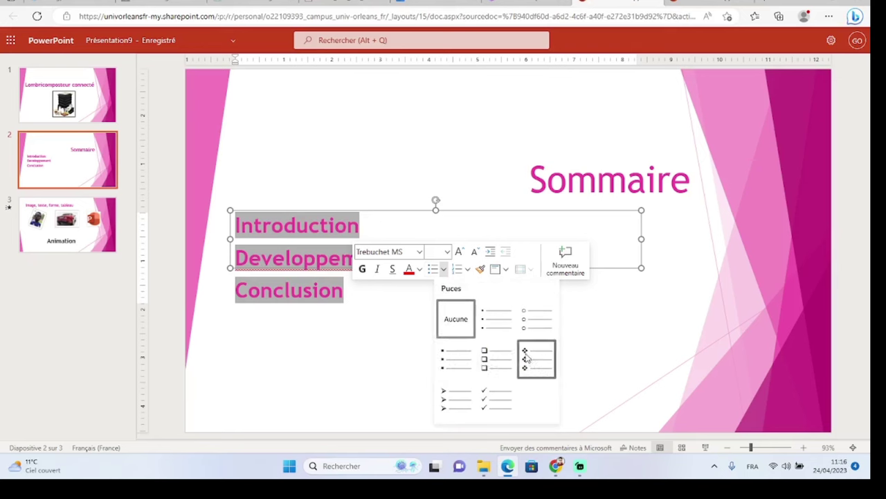
{"action": "left_click", "coordinate": [468, 269]}
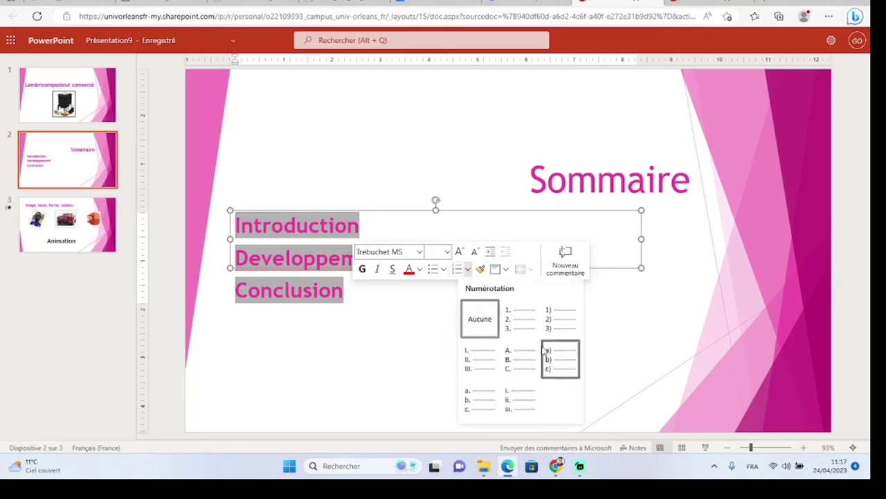
{"action": "left_click", "coordinate": [516, 320]}
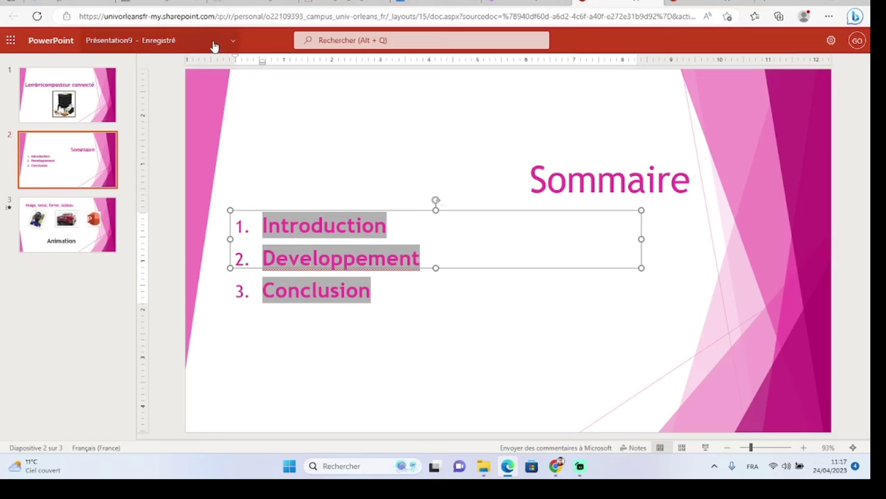
{"action": "mouse_move", "coordinate": [212, 44]}
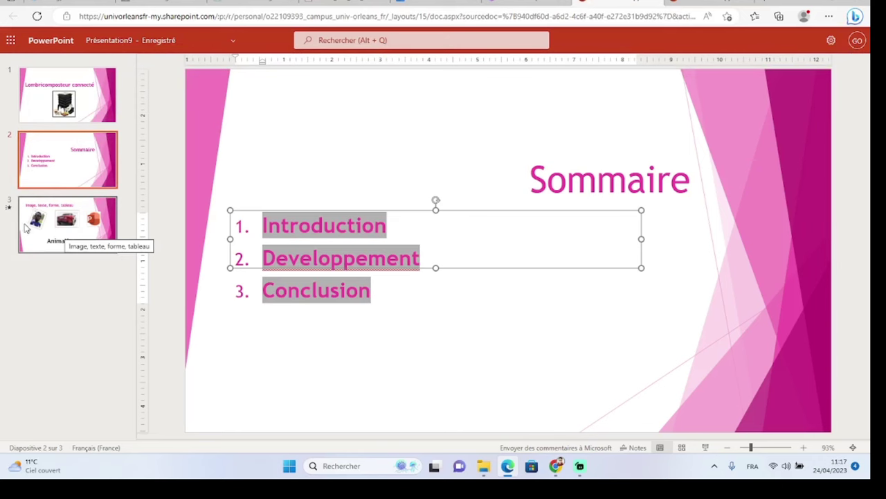
Duplicate the Animation pictures slide as slide 4 and add a blank slide 5.
{"action": "left_click", "coordinate": [65, 223]}
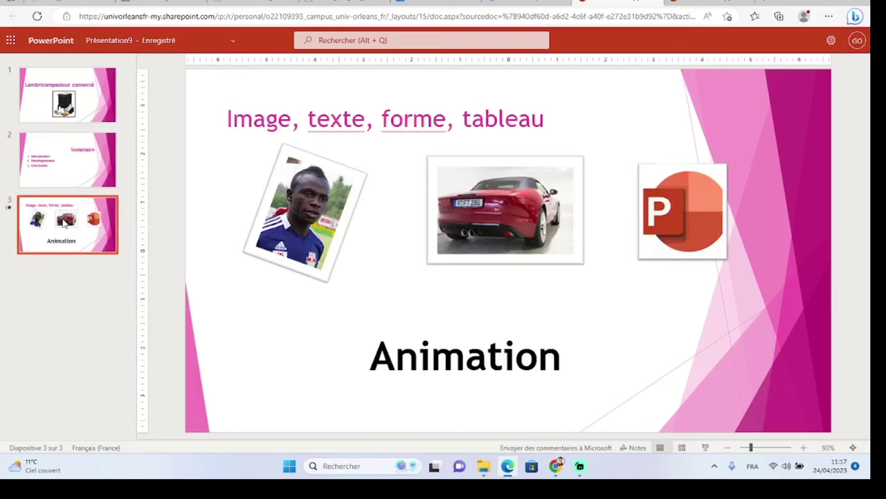
{"action": "right_click", "coordinate": [65, 222]}
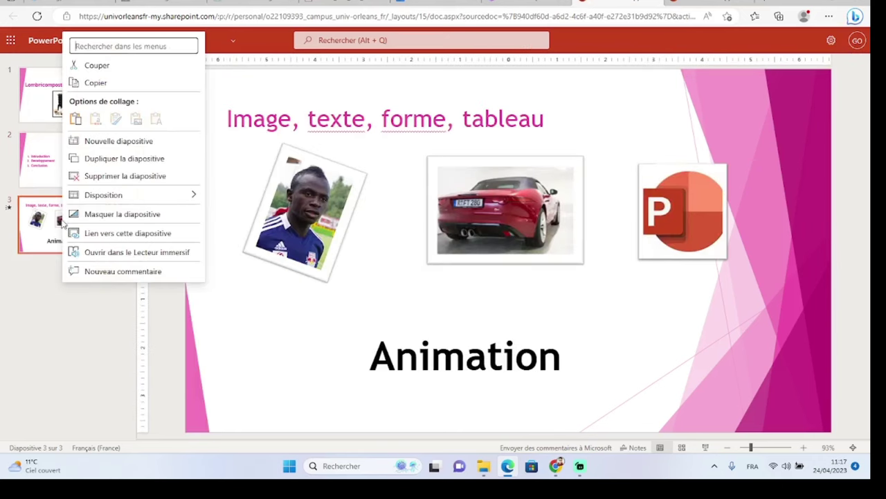
{"action": "left_click", "coordinate": [120, 161]}
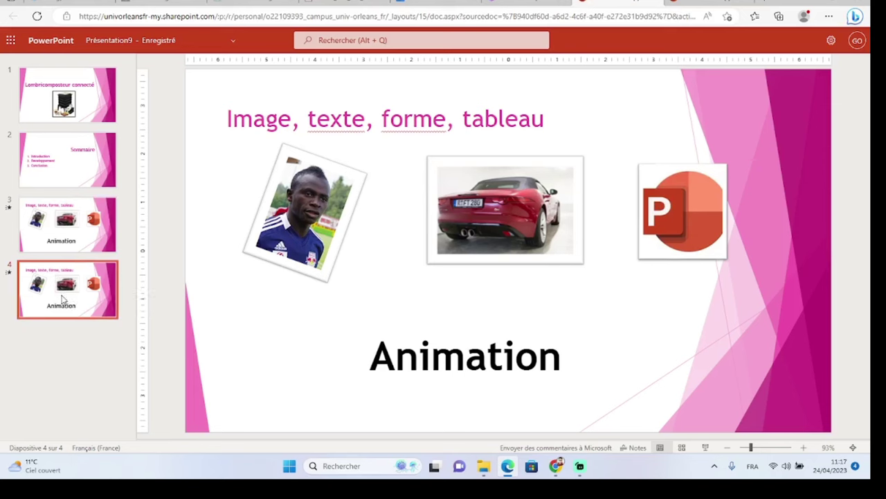
{"action": "right_click", "coordinate": [63, 297]}
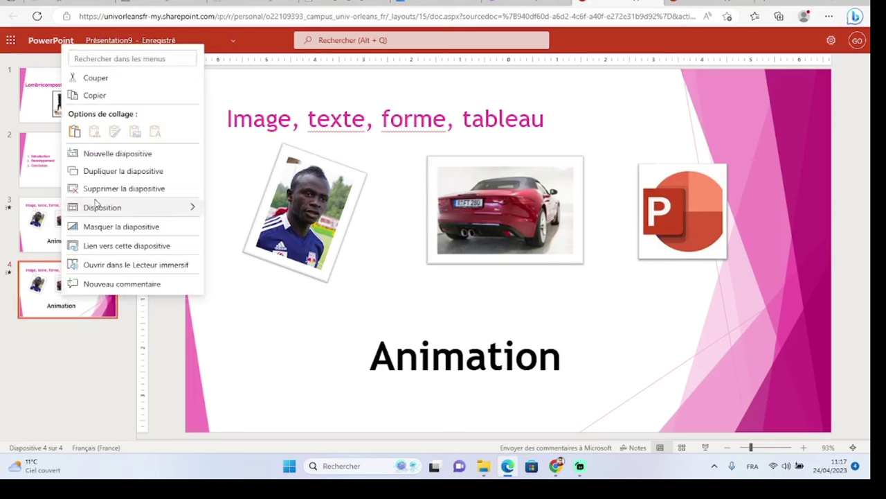
{"action": "left_click", "coordinate": [118, 153]}
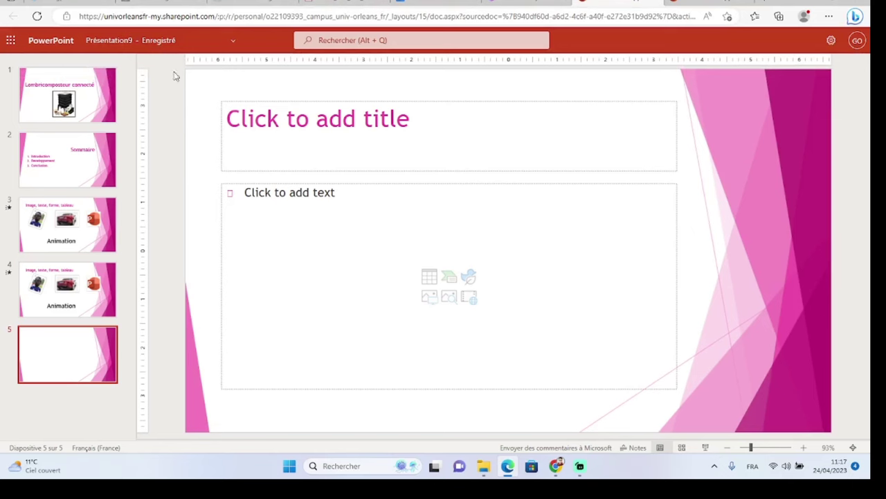
Apply the theme's green colour variant (Variante 1) in place of pink.
{"action": "mouse_move", "coordinate": [139, 40]}
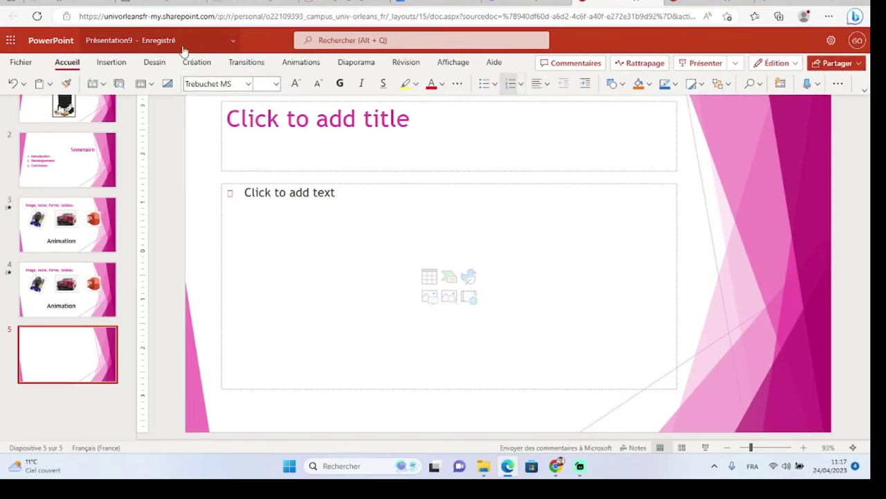
{"action": "left_click", "coordinate": [200, 62]}
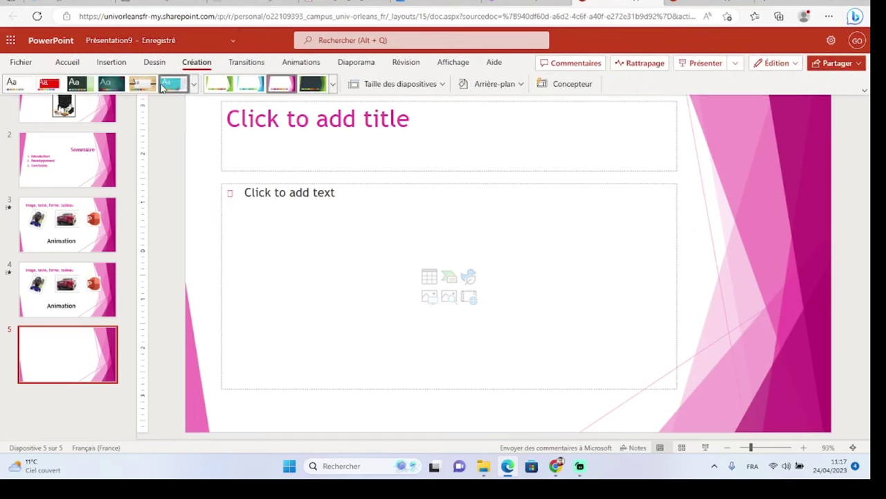
{"action": "left_click", "coordinate": [220, 86]}
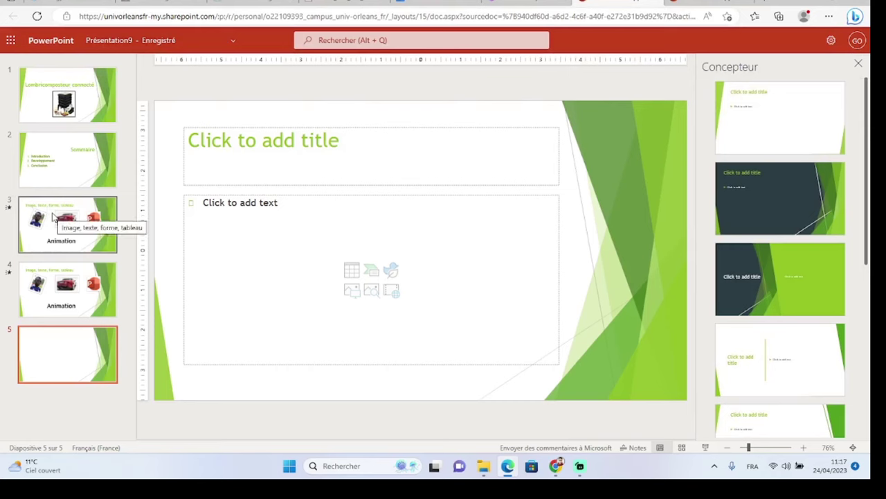
Select the rotated photo of the person on slide 3 and show its animation effects.
{"action": "left_click", "coordinate": [54, 216]}
{"action": "left_click", "coordinate": [249, 207]}
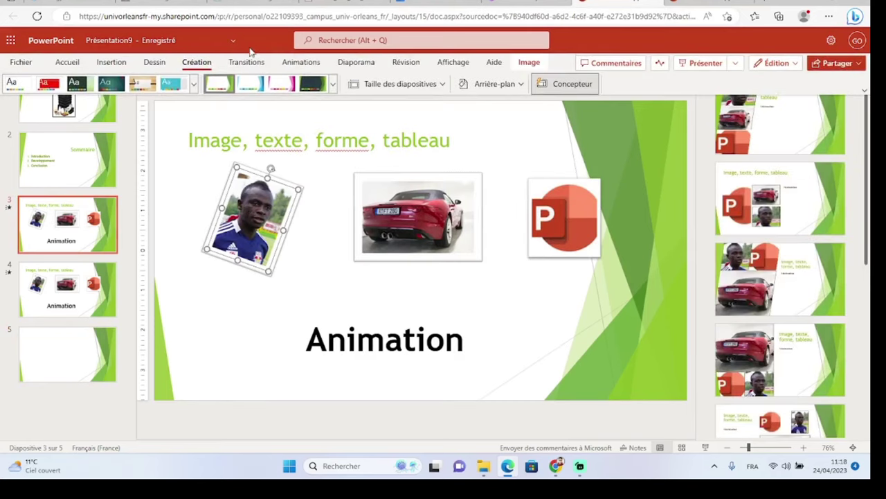
{"action": "left_click", "coordinate": [297, 63]}
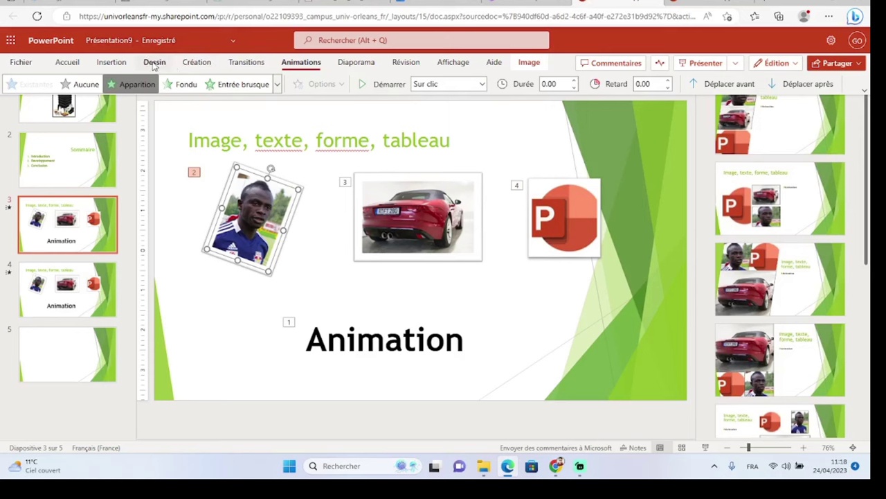
Switch to the Accueil tools, then glance at the Fichier backstage and return to slide 3.
{"action": "left_click", "coordinate": [69, 63]}
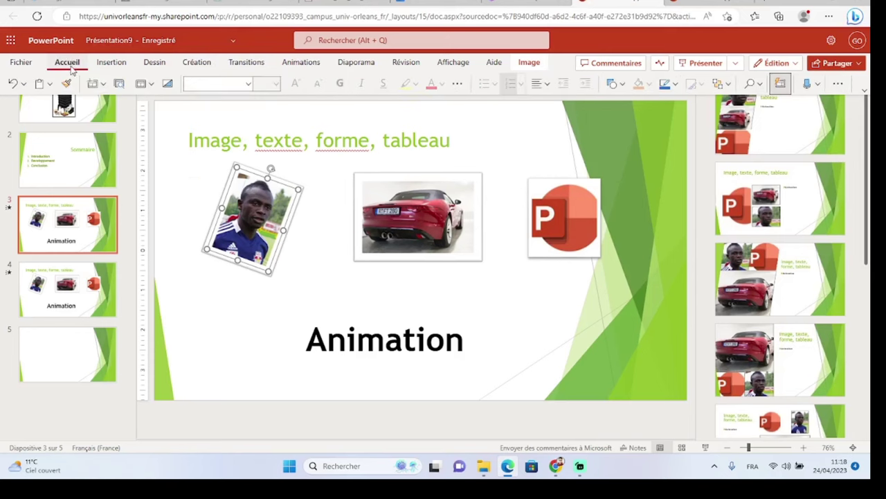
{"action": "left_click", "coordinate": [27, 65]}
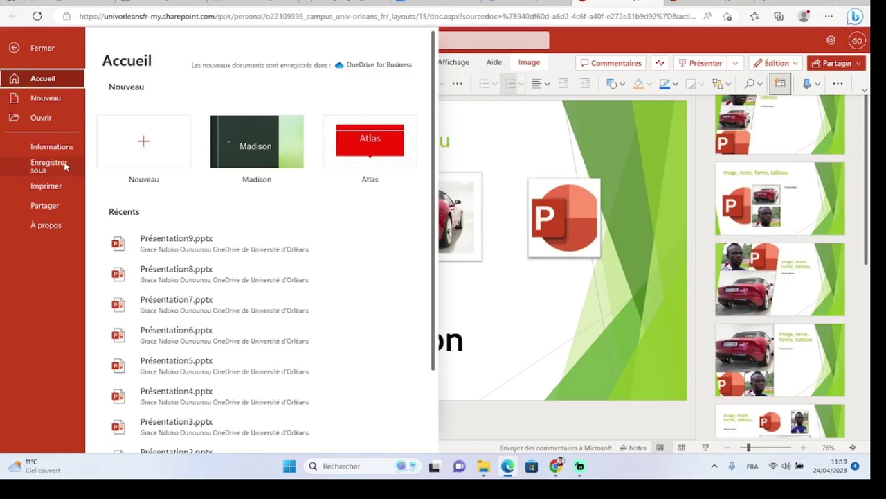
{"action": "left_click", "coordinate": [41, 51]}
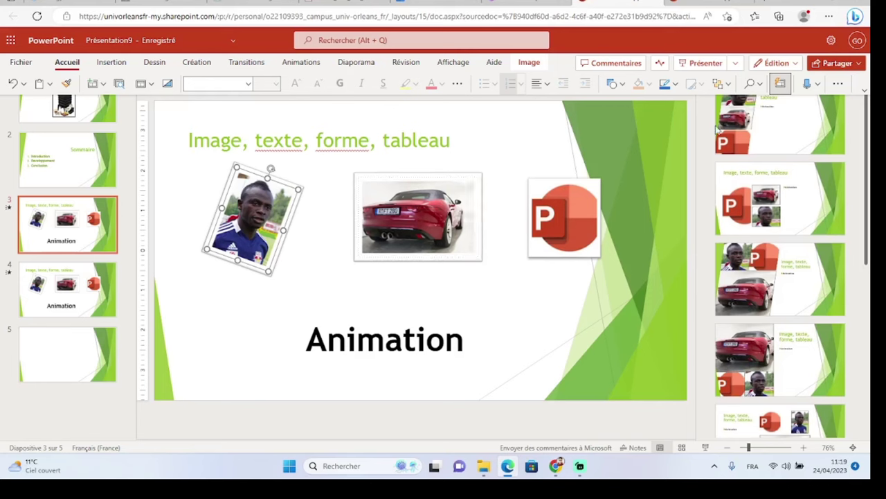
Bring up the Partager 'Envoyer un lien' window, leave the À field empty, then close it.
{"action": "left_click", "coordinate": [860, 63]}
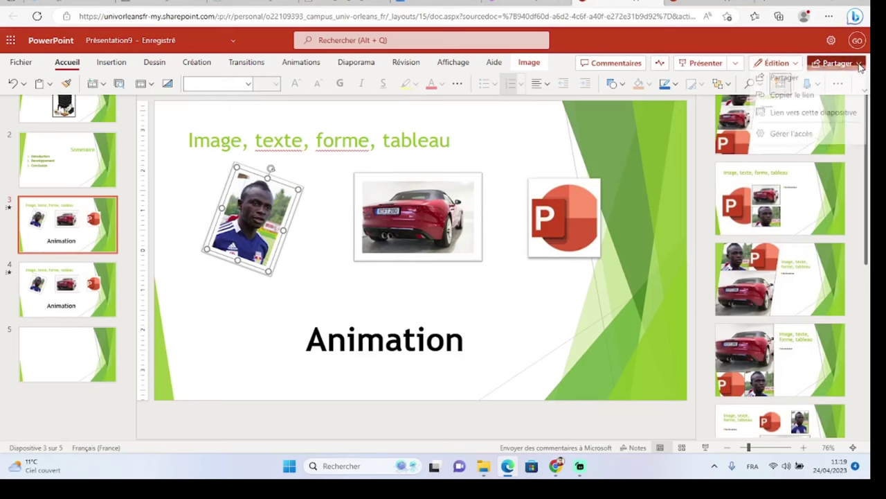
{"action": "left_click", "coordinate": [782, 83]}
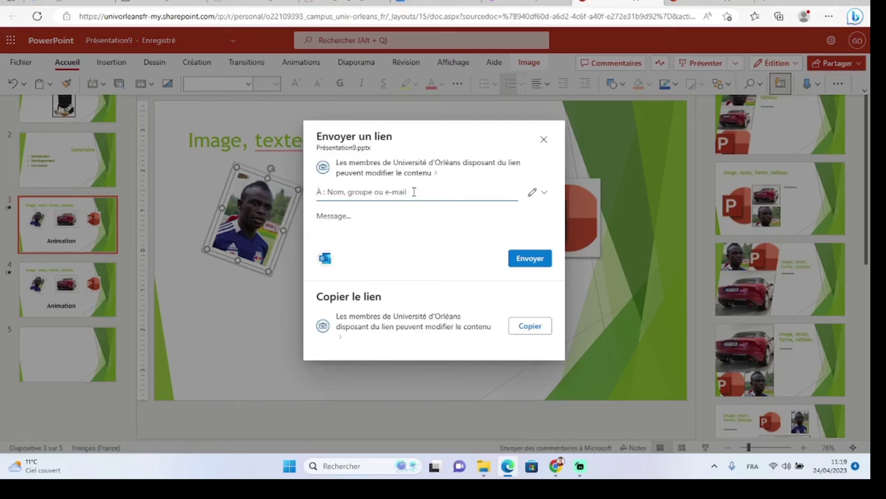
{"action": "left_click", "coordinate": [413, 191]}
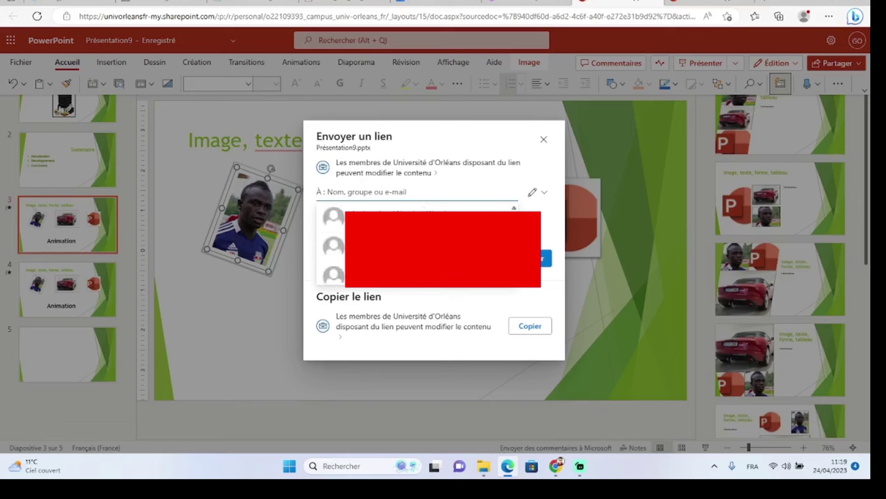
{"action": "key", "text": "Tab"}
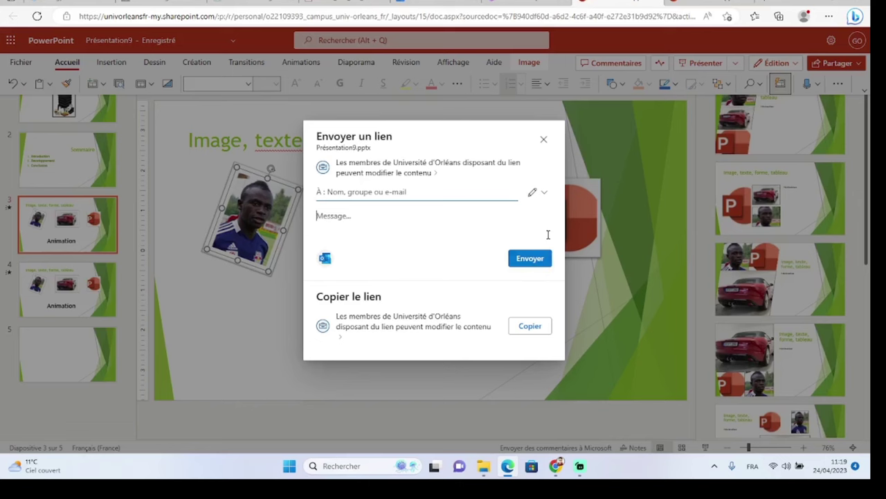
{"action": "left_click", "coordinate": [544, 138]}
Use Enregistrer sous to save 'Présentation9 – Copie' in the Documents folder.
{"action": "left_click", "coordinate": [21, 62]}
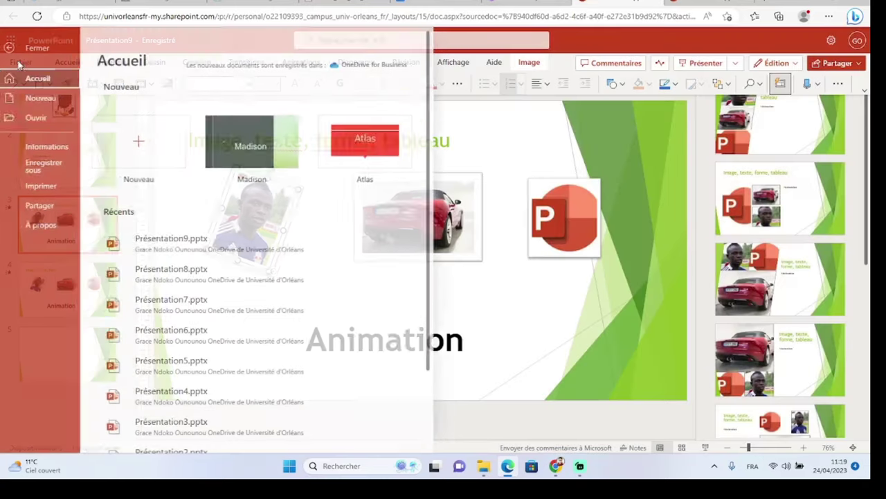
{"action": "left_click", "coordinate": [47, 170]}
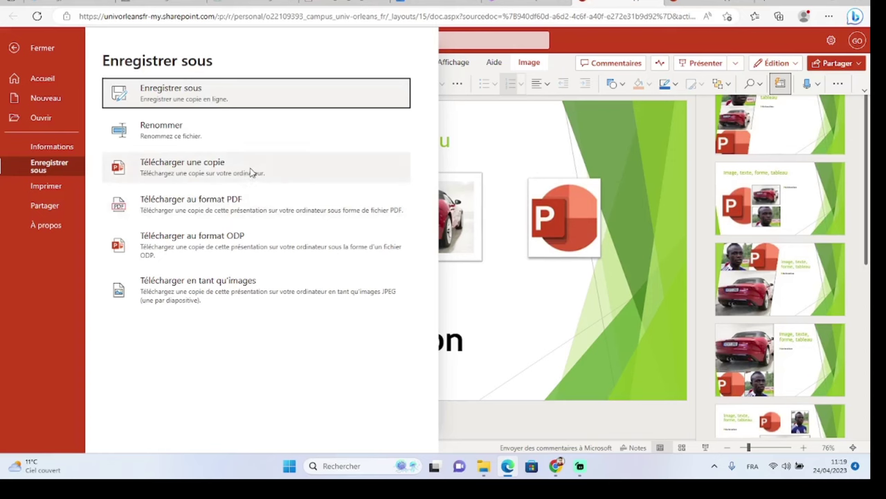
{"action": "left_click", "coordinate": [258, 101]}
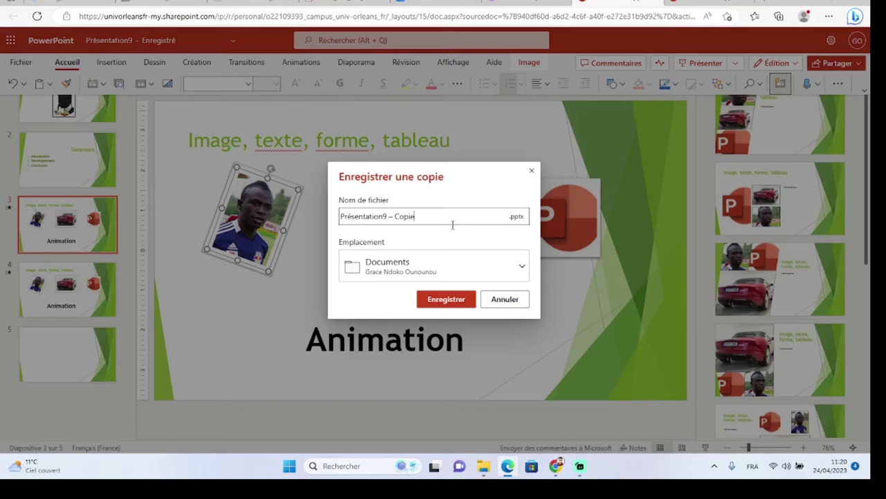
{"action": "left_click", "coordinate": [515, 269]}
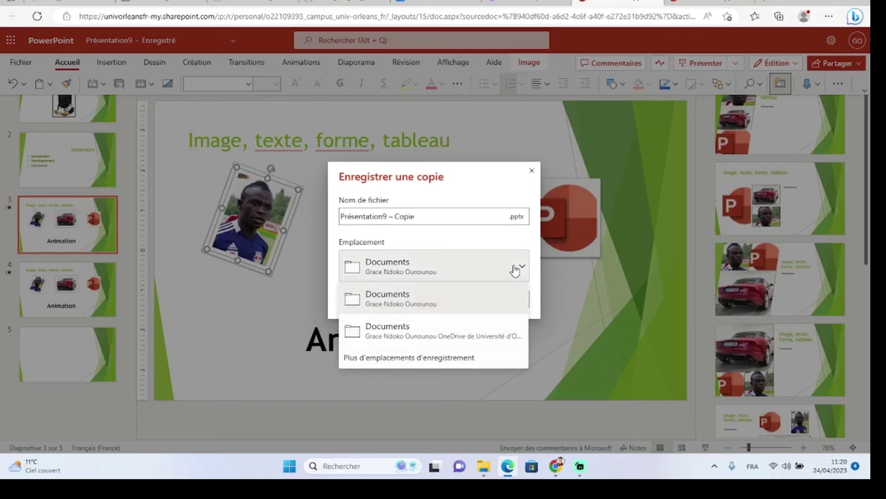
{"action": "left_click", "coordinate": [515, 269]}
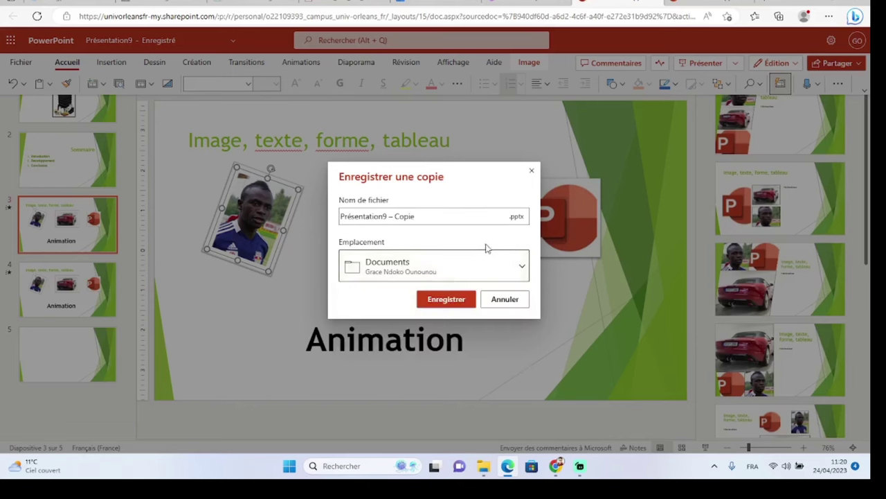
{"action": "left_click", "coordinate": [450, 308]}
{"action": "left_click", "coordinate": [449, 306]}
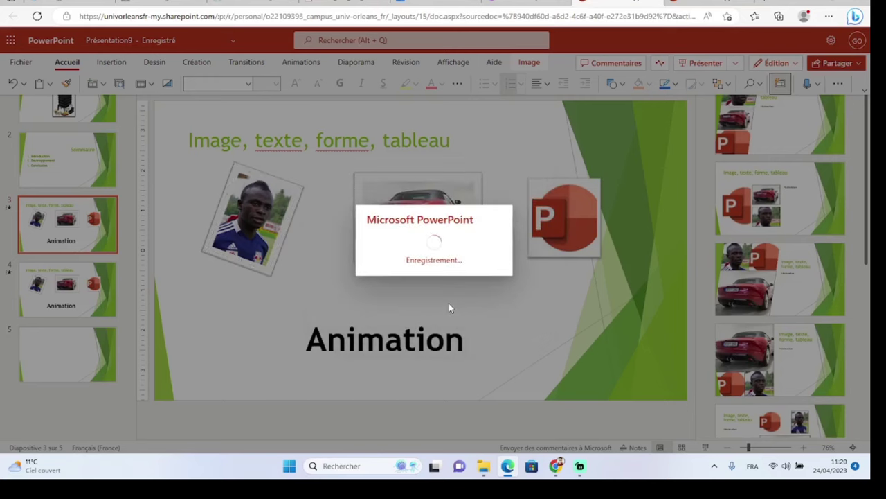